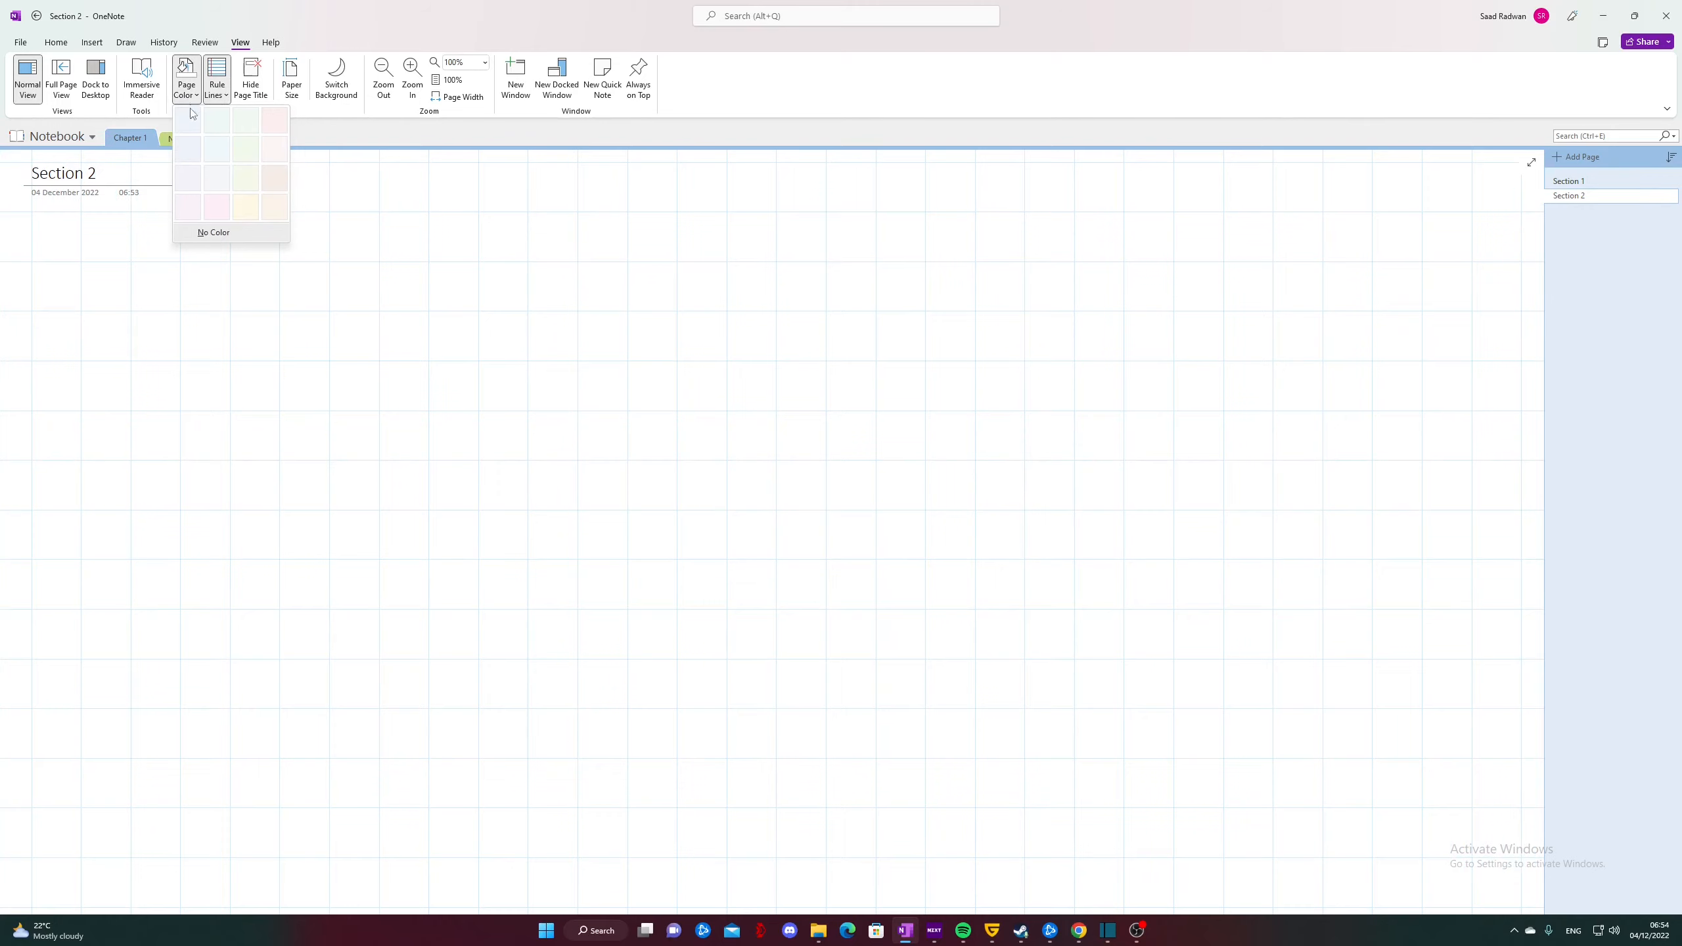
Step: Try pale teal, pale yellow-green and pink page colors on the Section 2 page, and restore No Color
{"action": "left_click", "coordinate": [210, 122]}
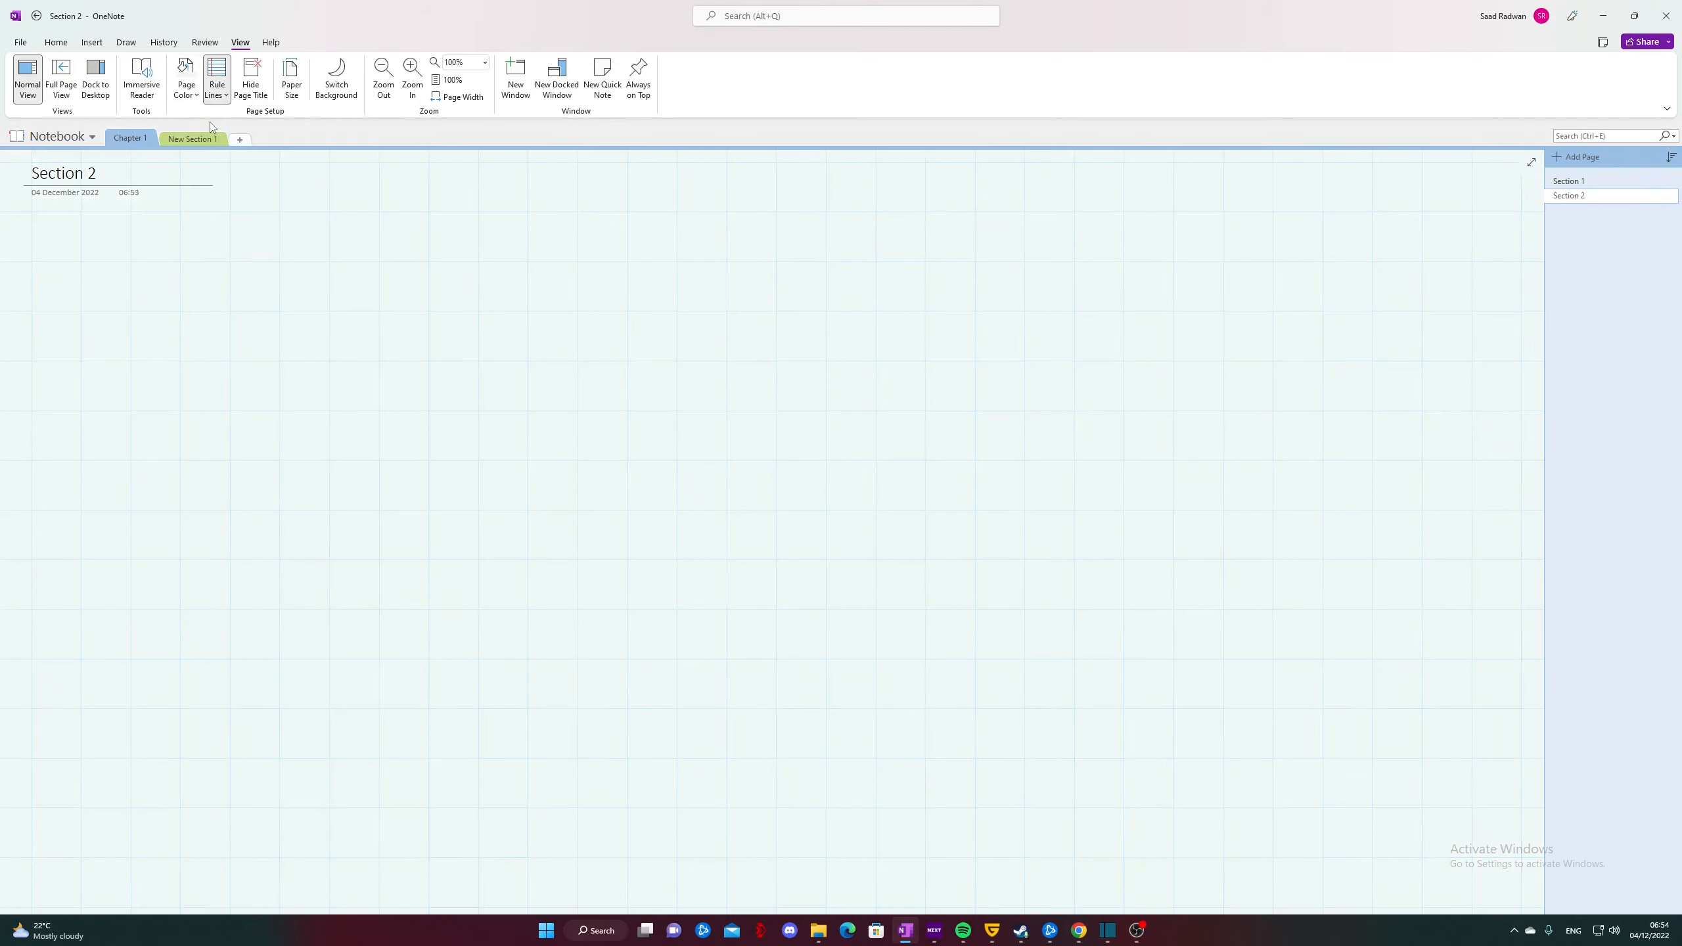
{"action": "left_click", "coordinate": [193, 99]}
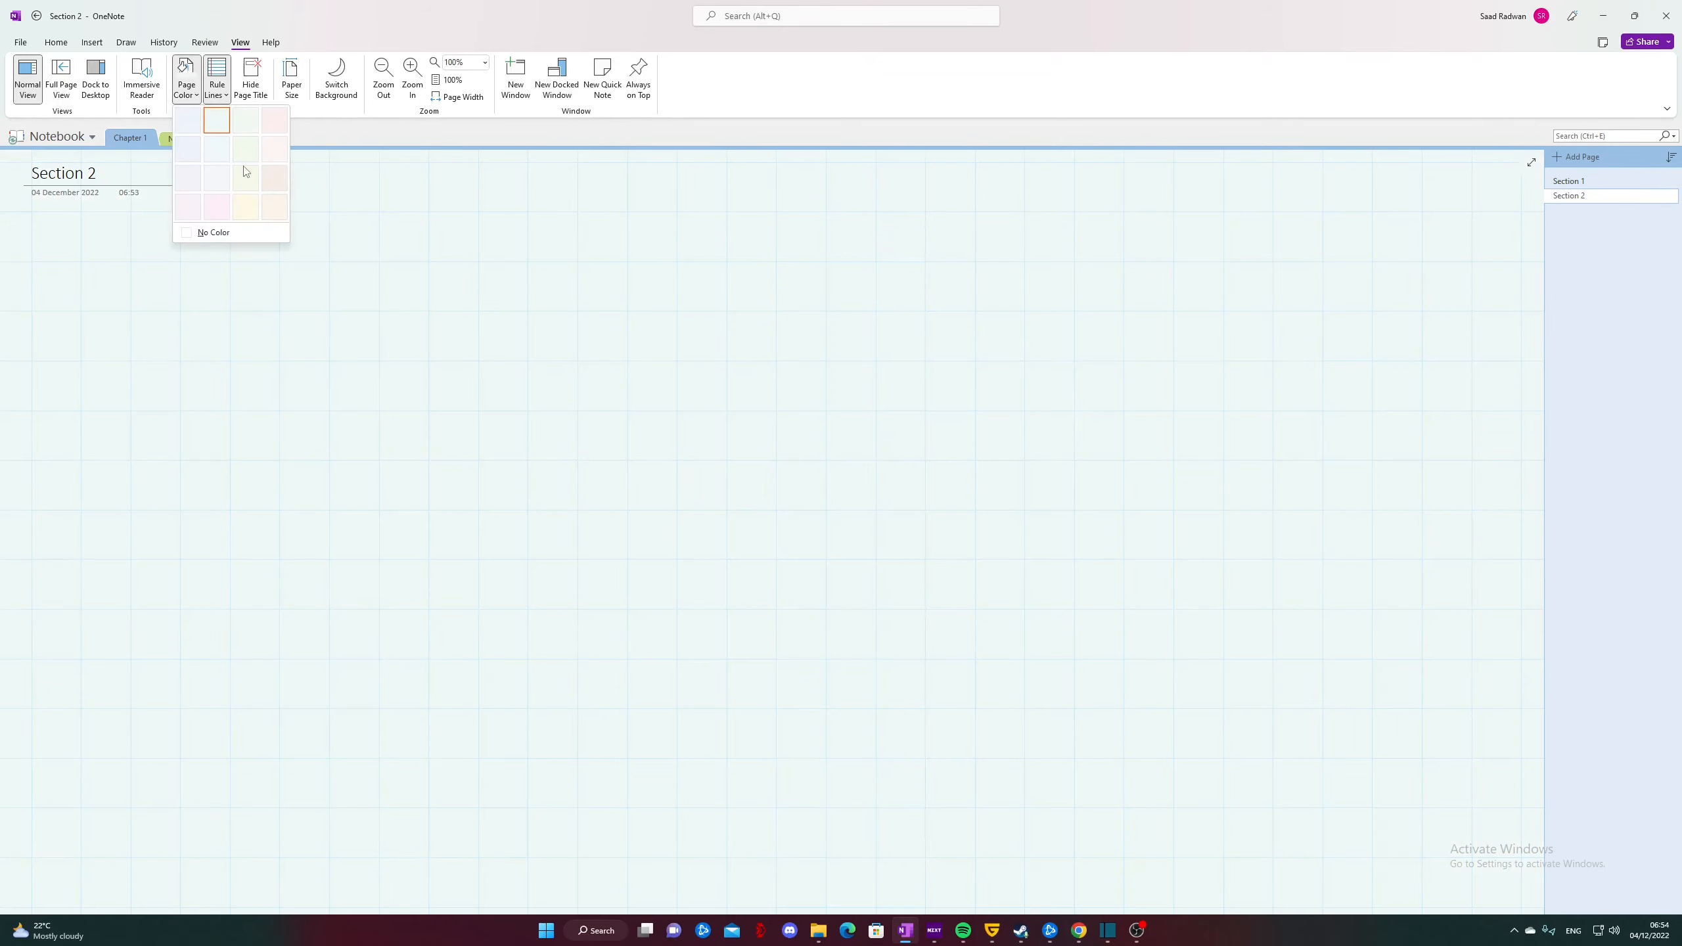
{"action": "left_click", "coordinate": [247, 180]}
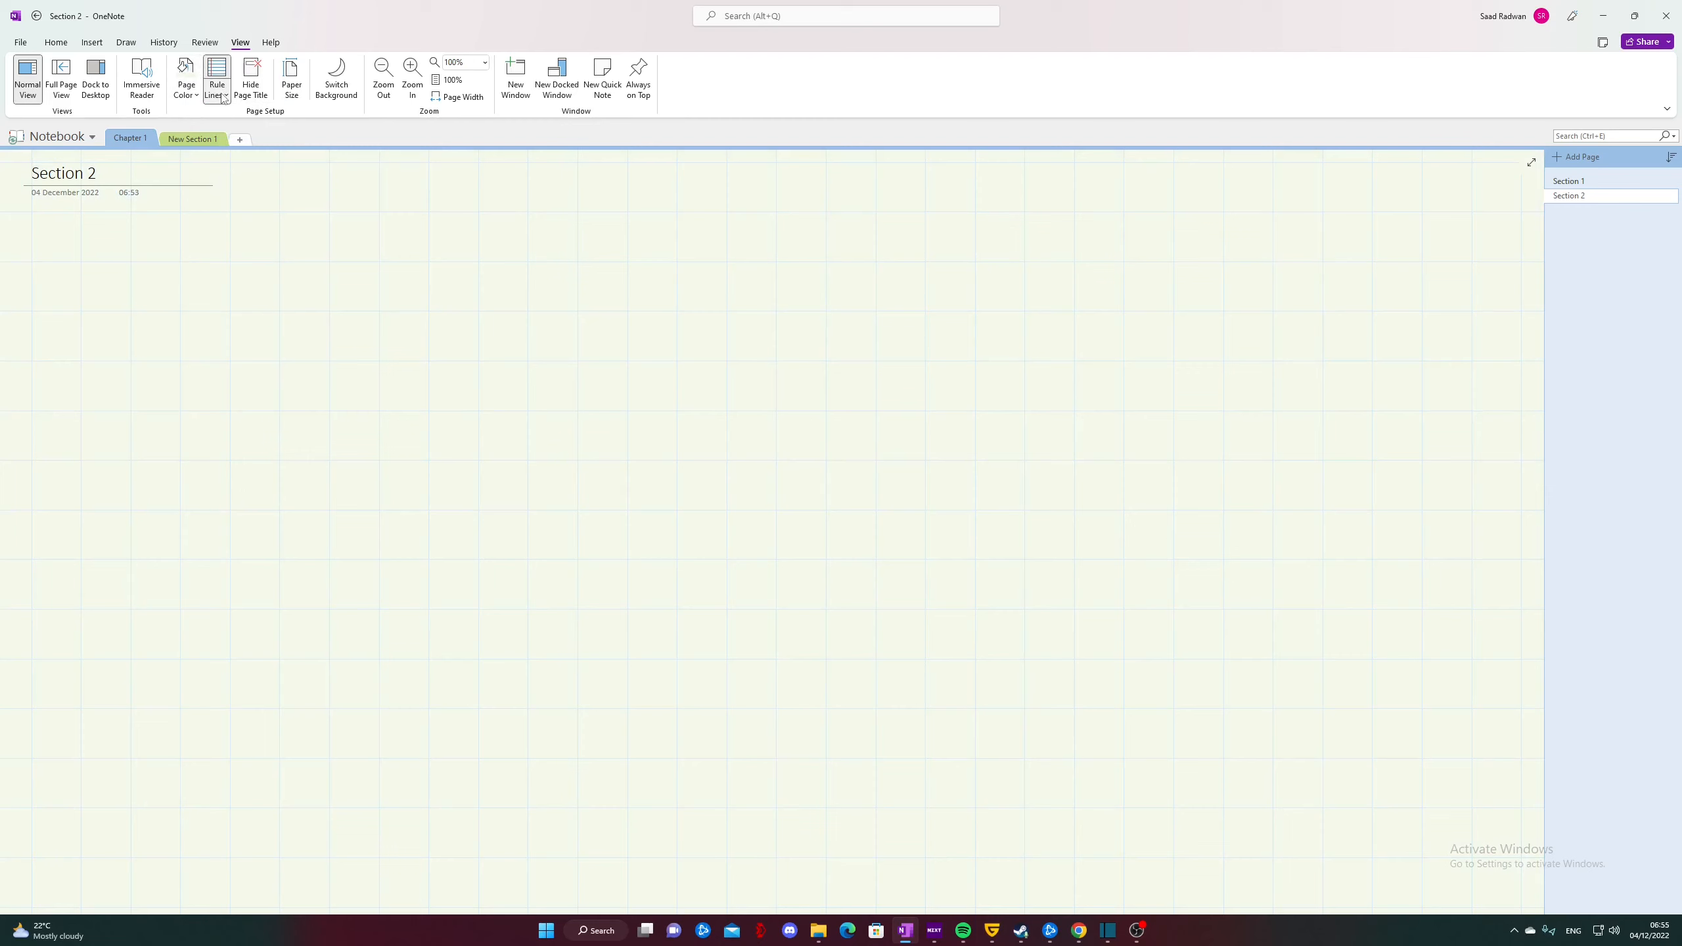
{"action": "left_click", "coordinate": [192, 98]}
{"action": "left_click", "coordinate": [222, 199]}
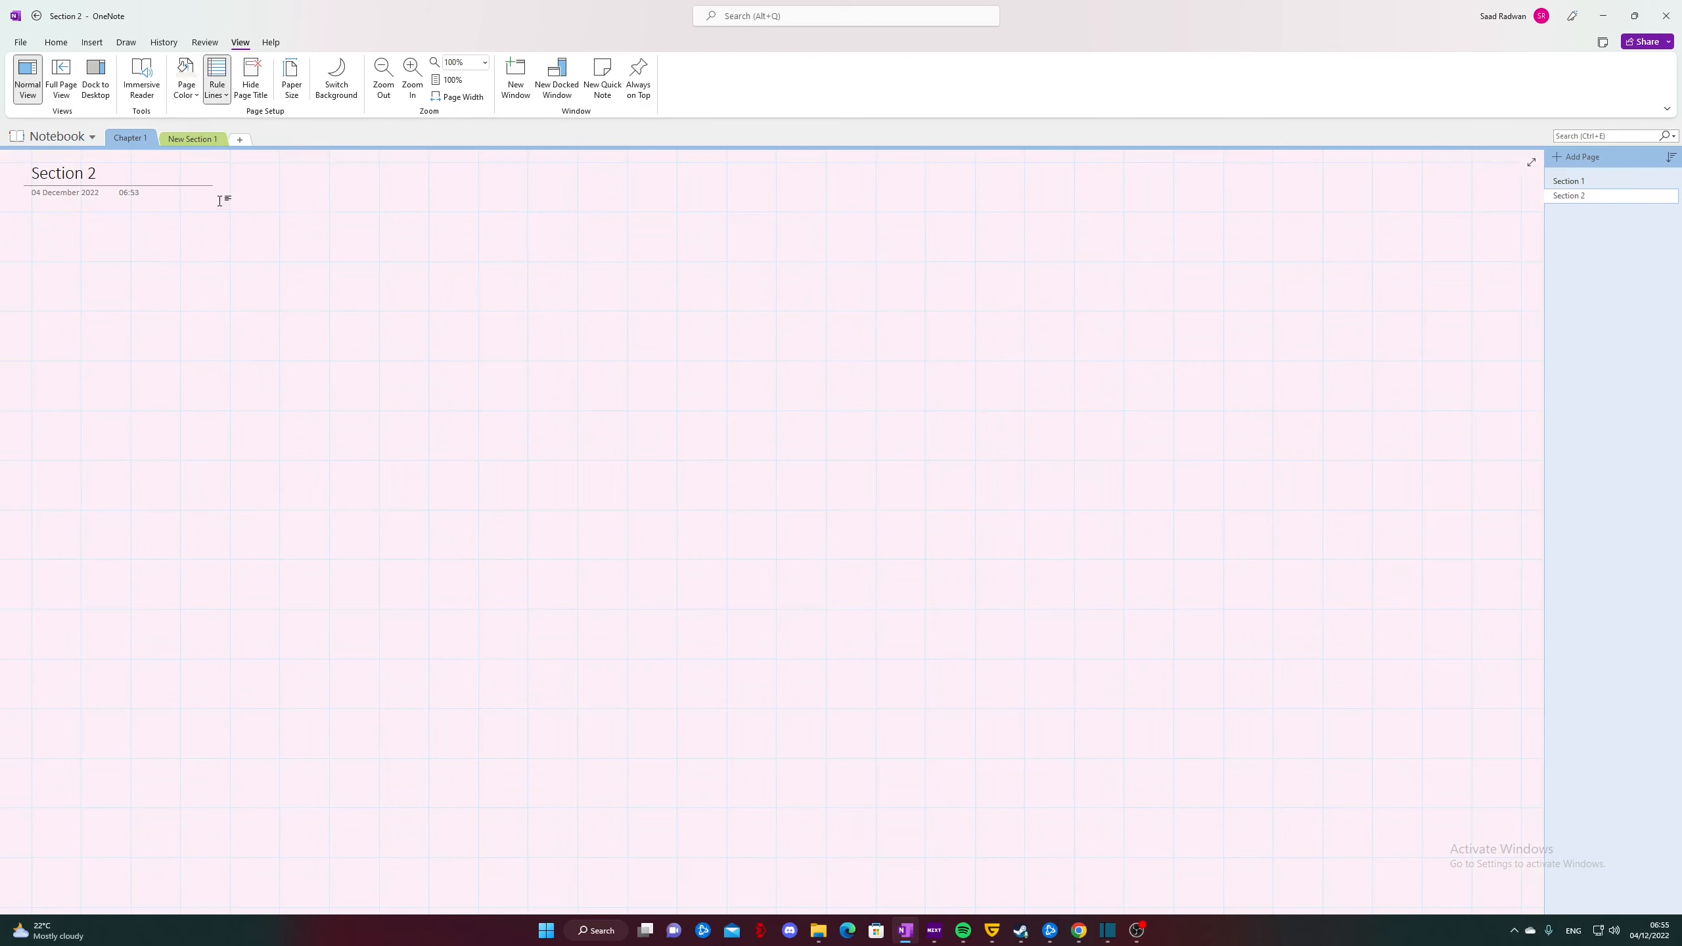
{"action": "left_click", "coordinate": [194, 97]}
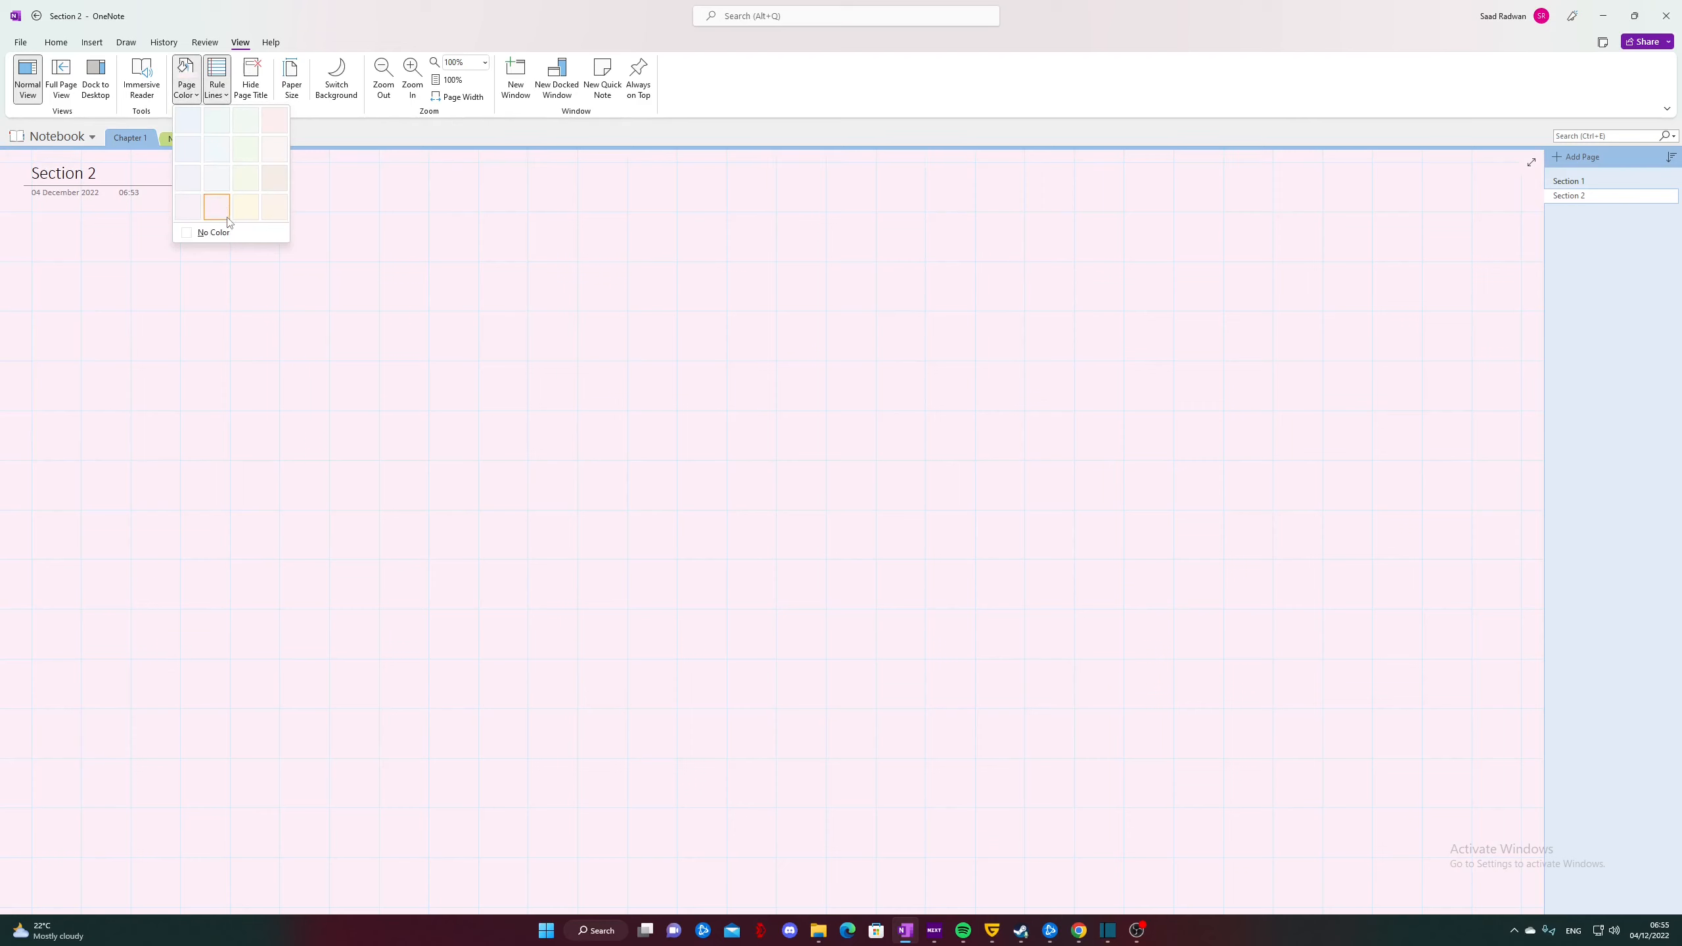
{"action": "left_click", "coordinate": [214, 232]}
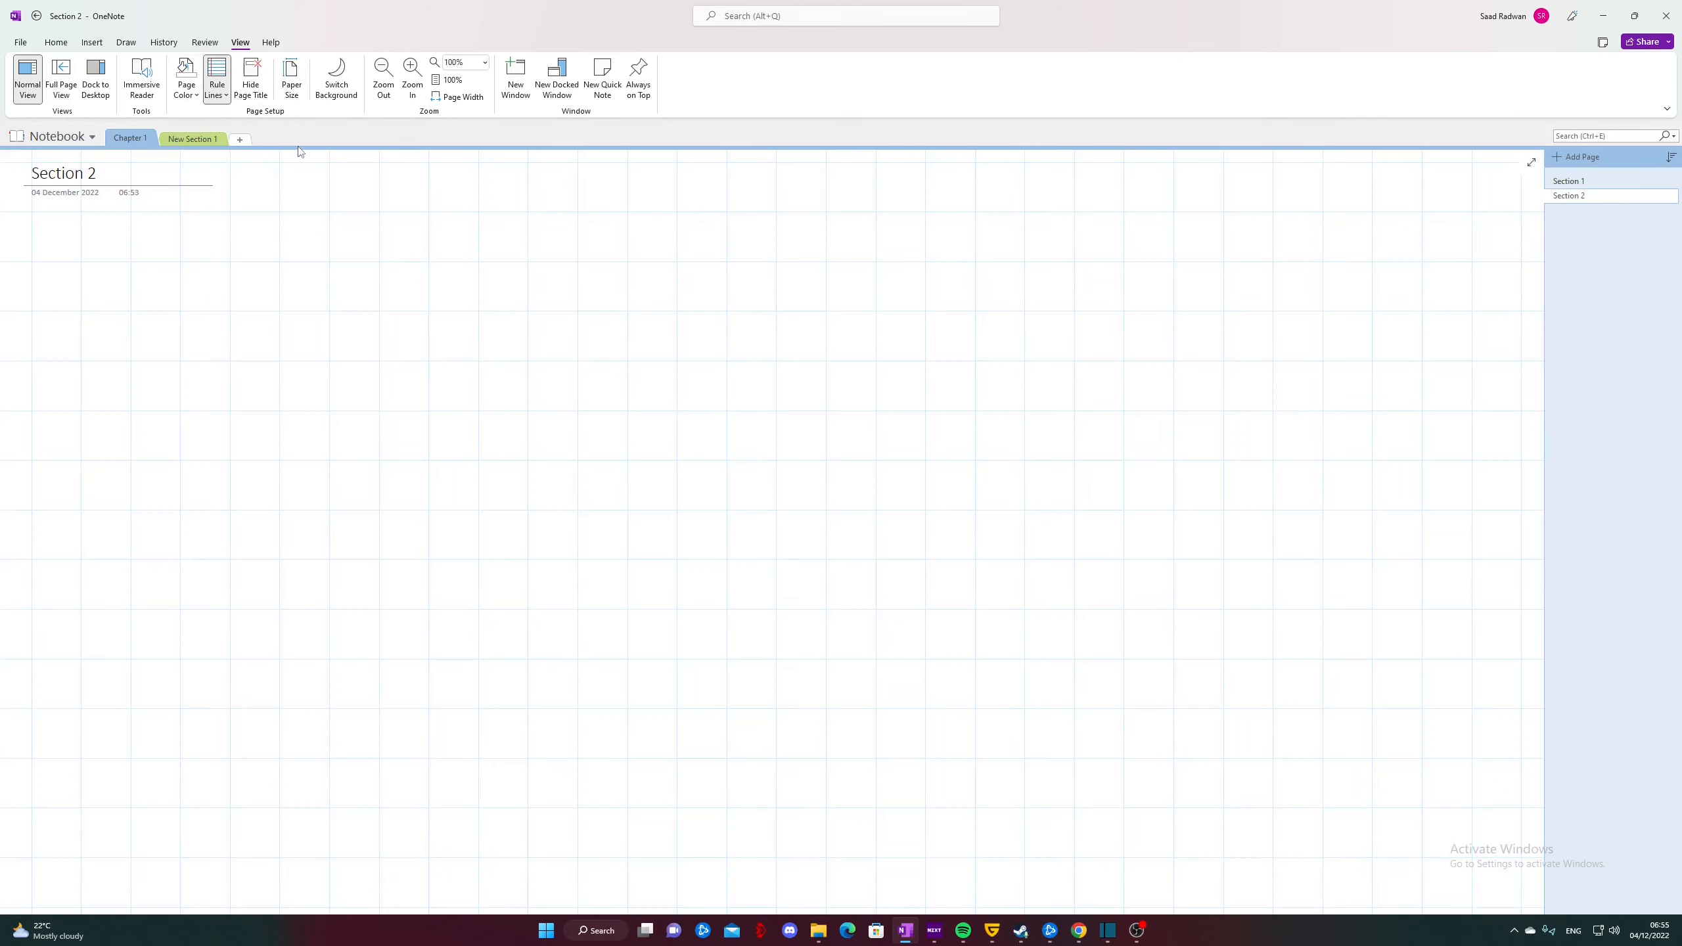
Step: Preview the Section 2 page with a dark background, restore the light one, and try zooming the page in and out
{"action": "left_click", "coordinate": [325, 100]}
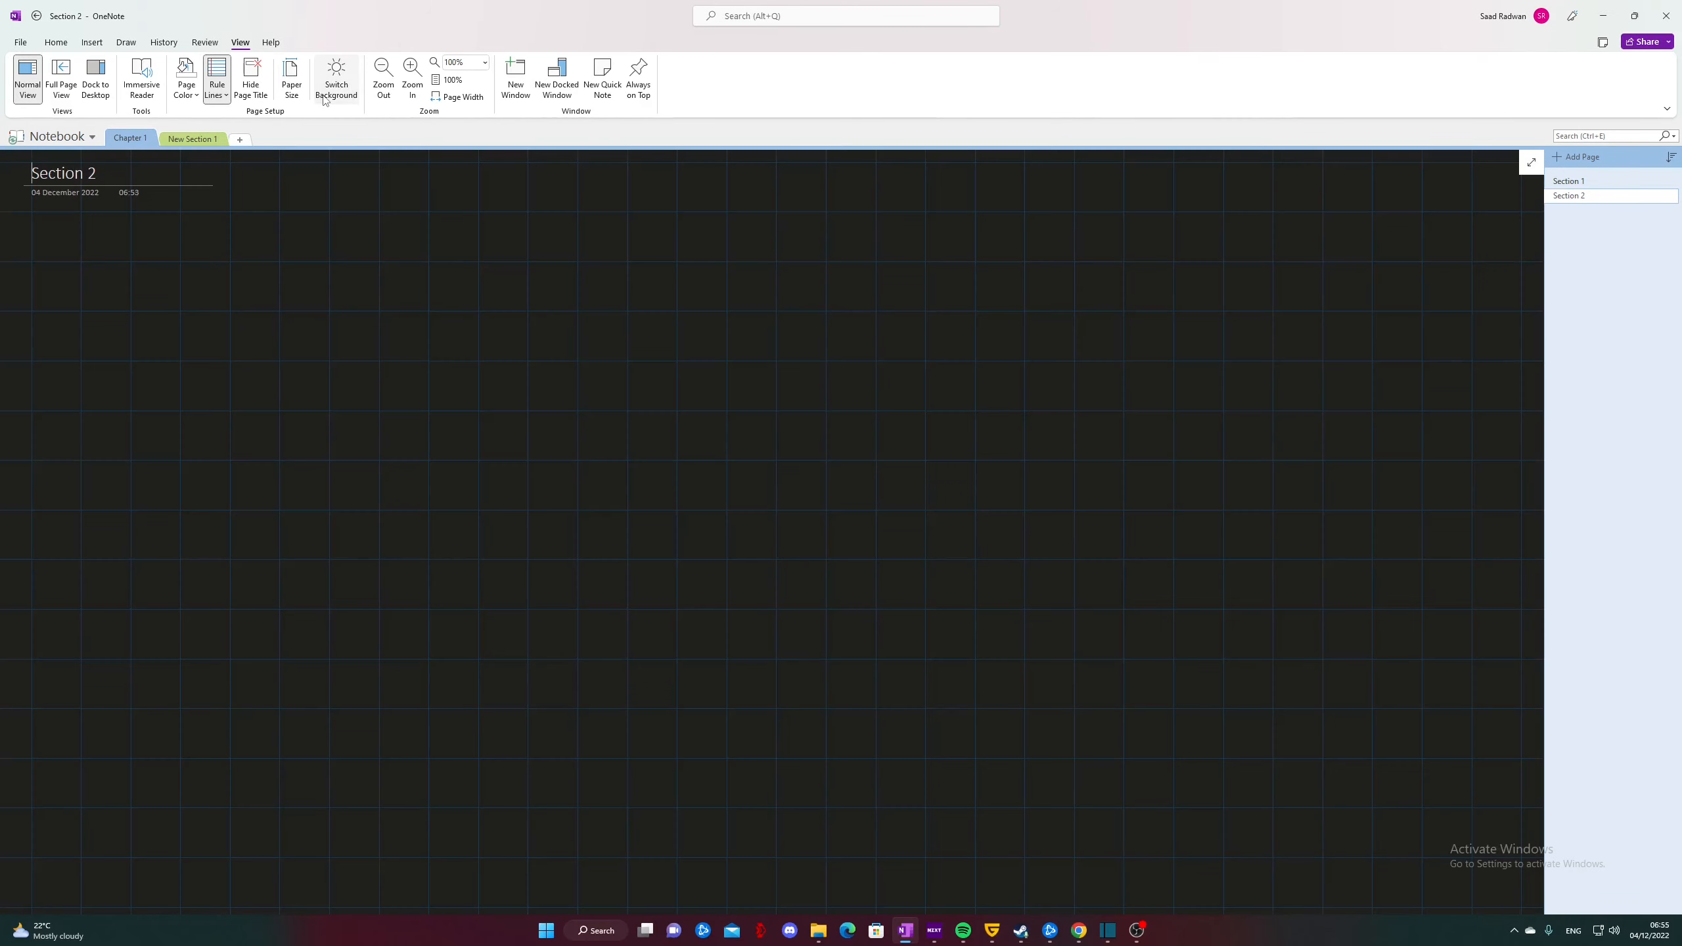
{"action": "left_click", "coordinate": [324, 99]}
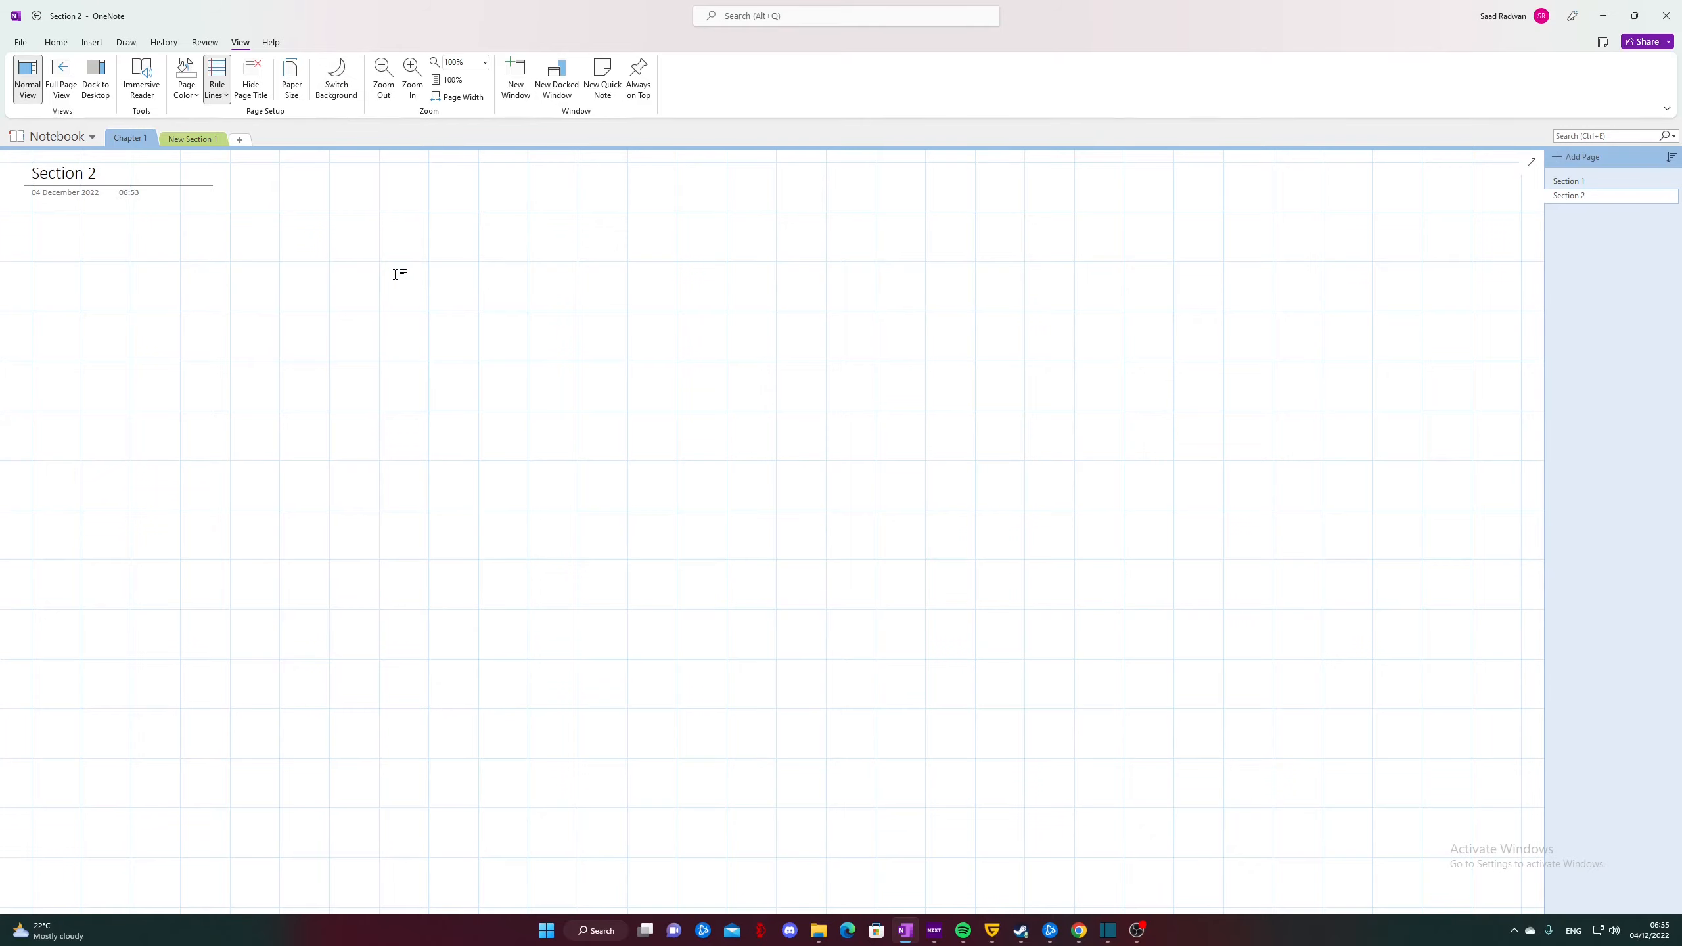
{"action": "left_click", "coordinate": [420, 96]}
{"action": "left_click", "coordinate": [419, 96]}
{"action": "left_click", "coordinate": [419, 96]}
{"action": "left_click", "coordinate": [387, 78]}
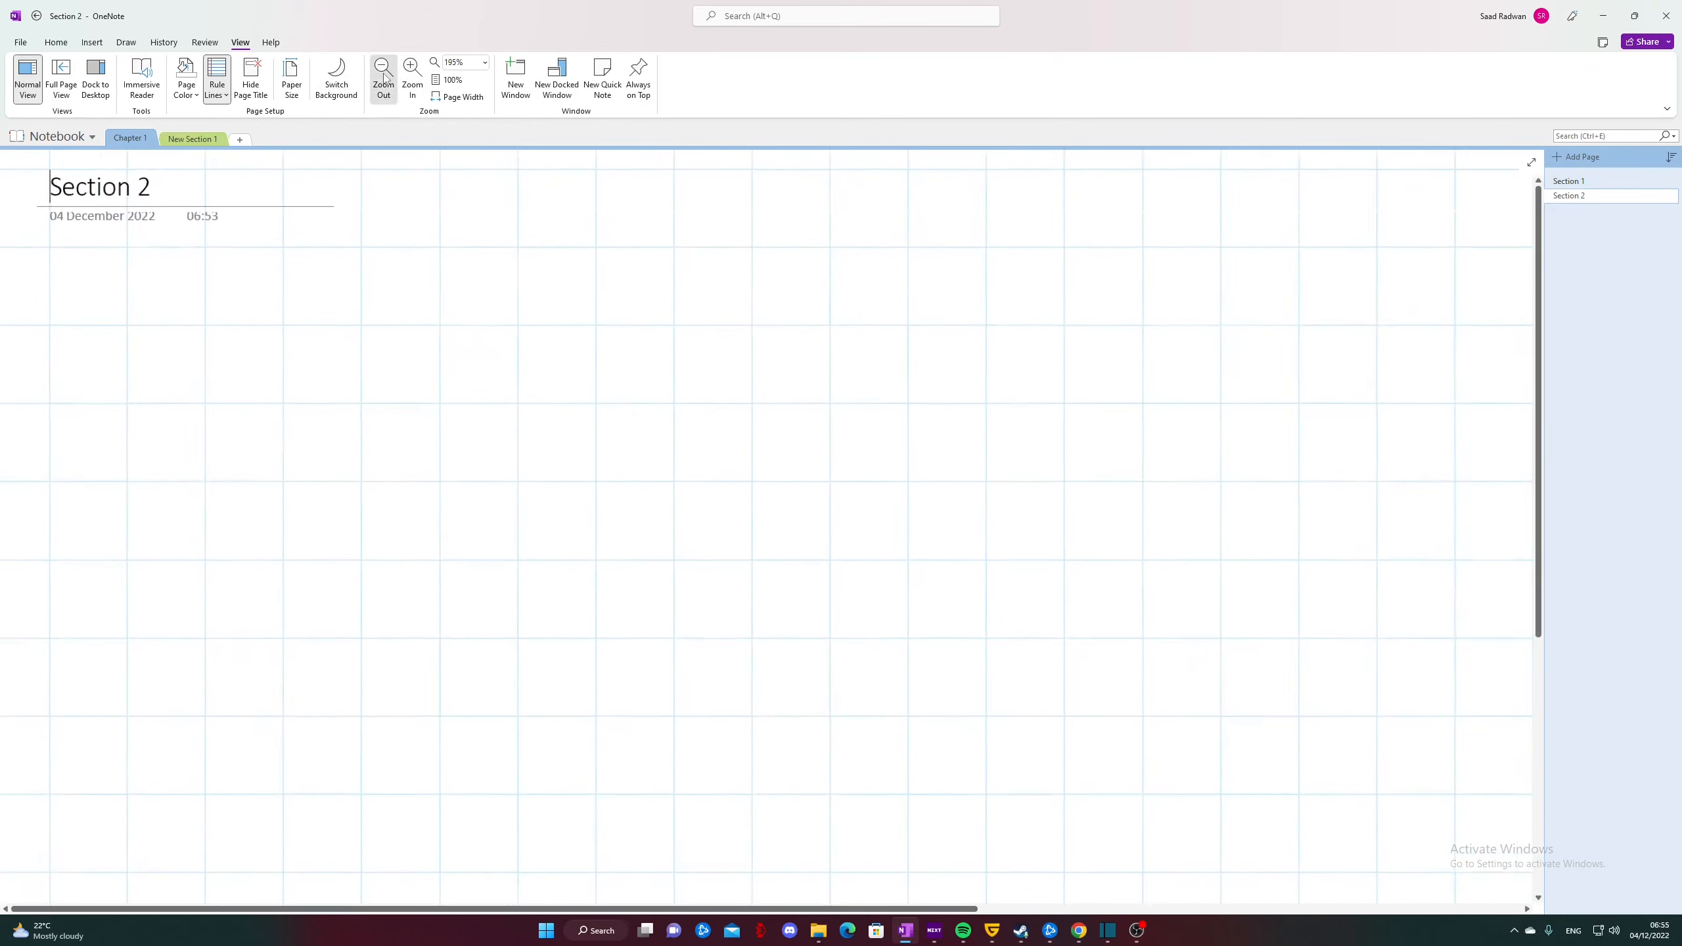
{"action": "left_click", "coordinate": [385, 78]}
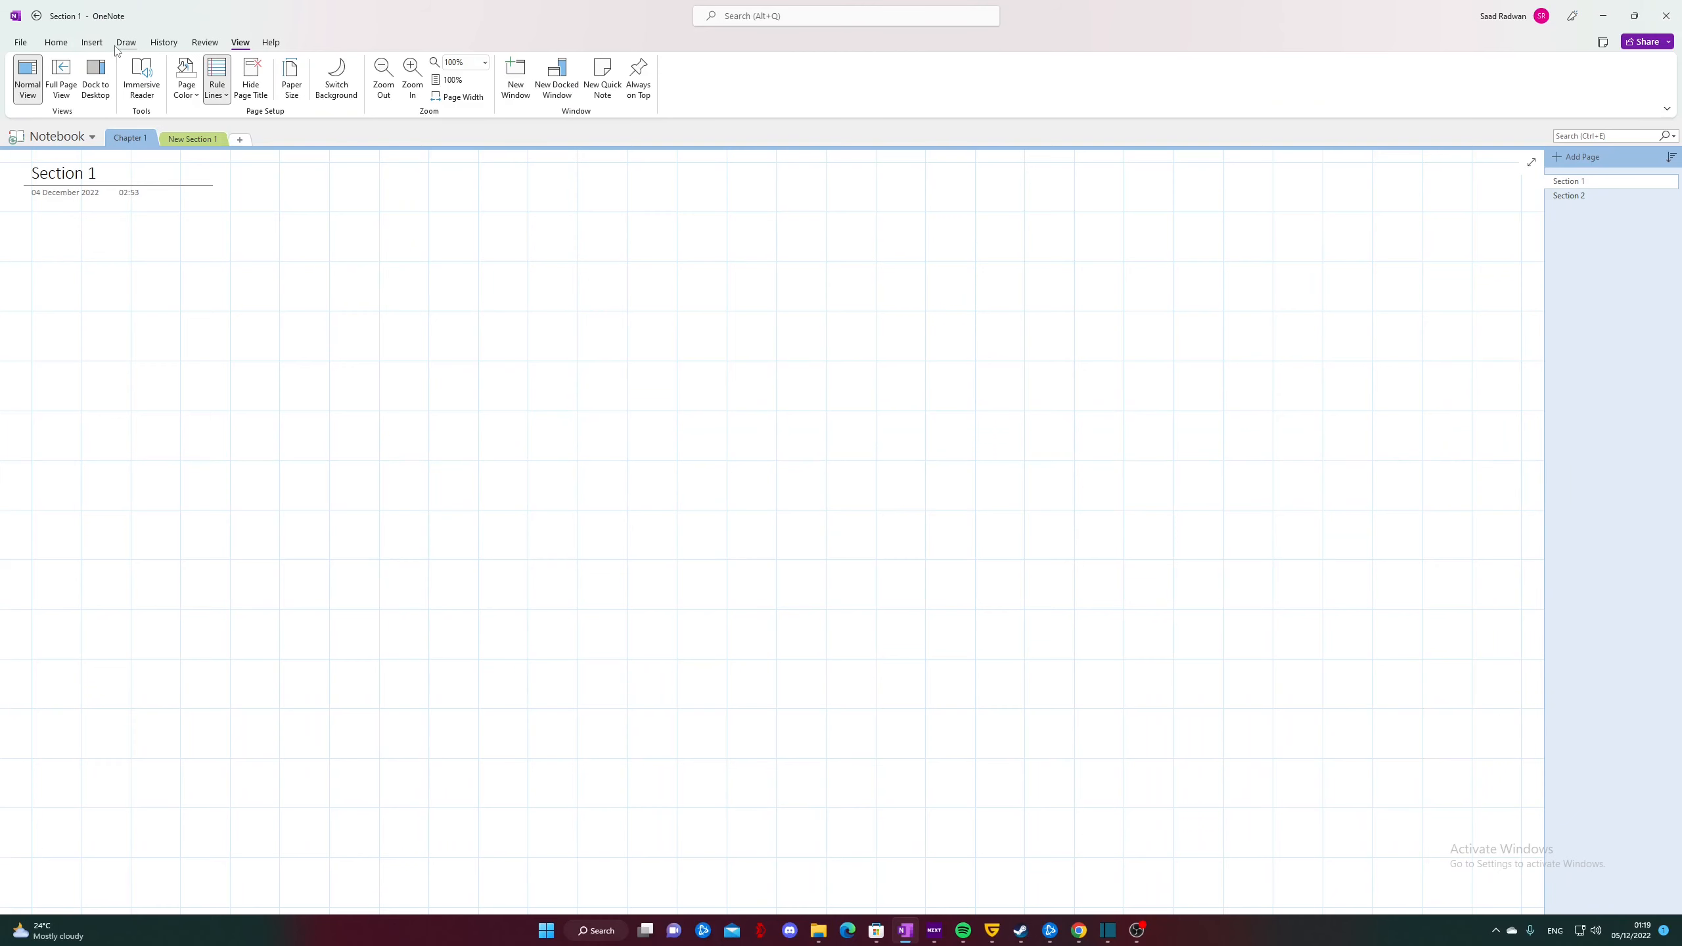
Step: Add the note "This chapter of the section will discuss hook's law" below the title of the Section 1 page
{"action": "left_click", "coordinate": [116, 48]}
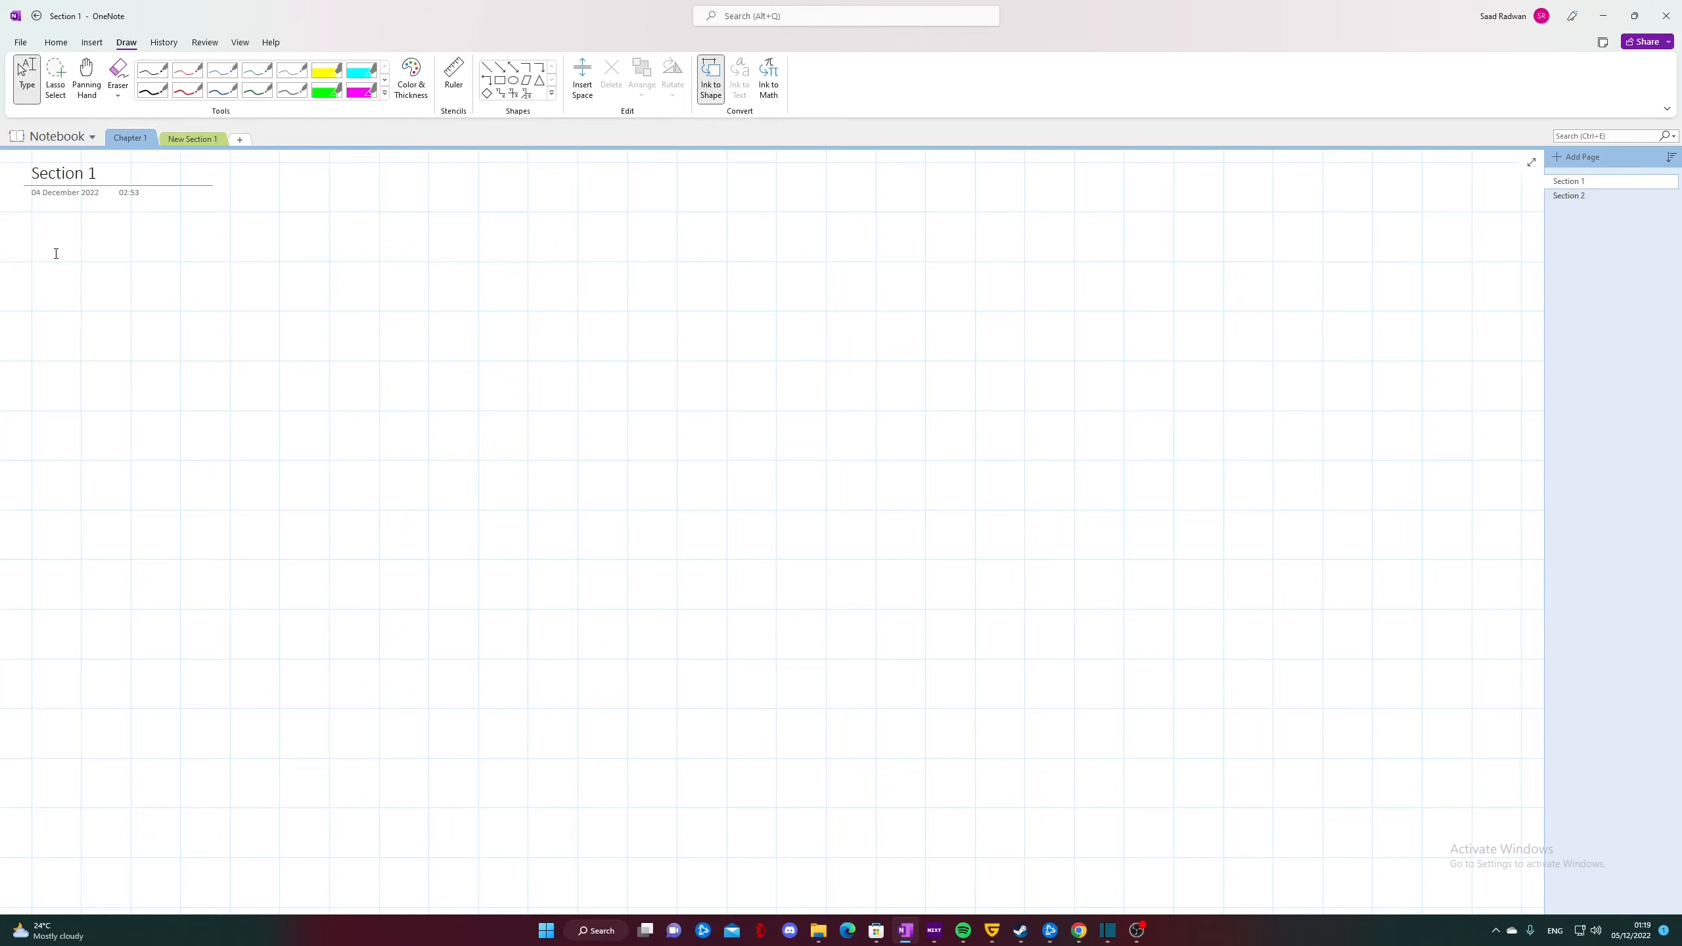
{"action": "left_click", "coordinate": [55, 253]}
{"action": "type", "text": "This chapter of the section will"}
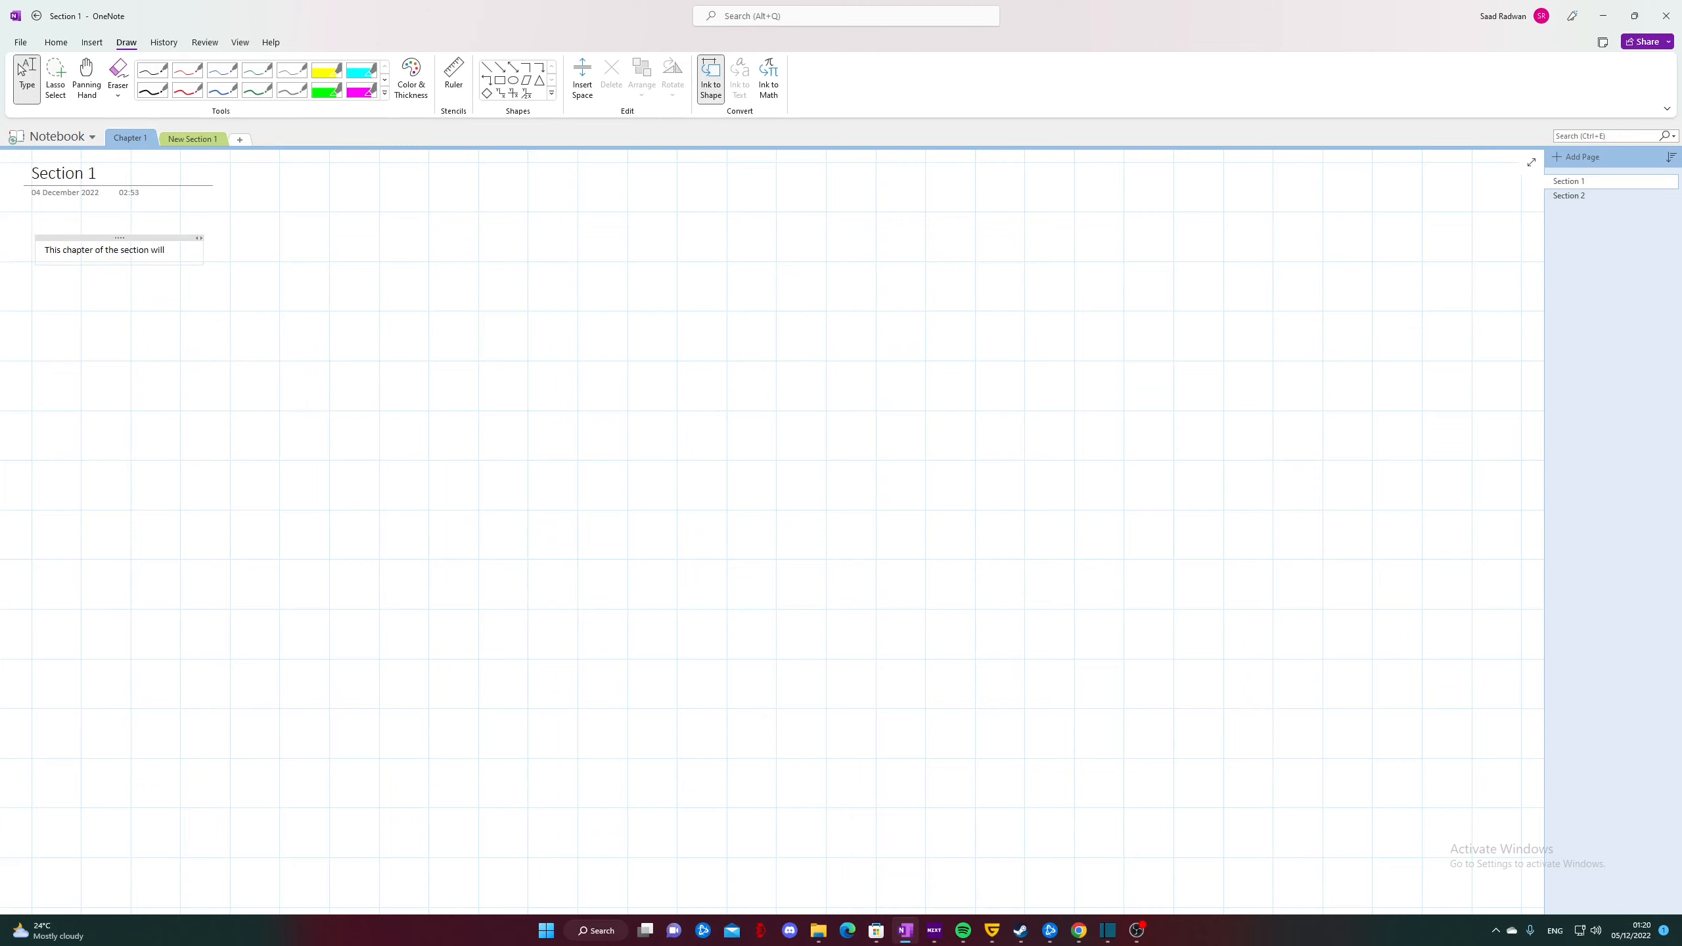
{"action": "type", "text": " discuss hook's law"}
Step: Set the whole note's font size to 20 and its font to Bahnschrift
{"action": "right_click", "coordinate": [153, 243]}
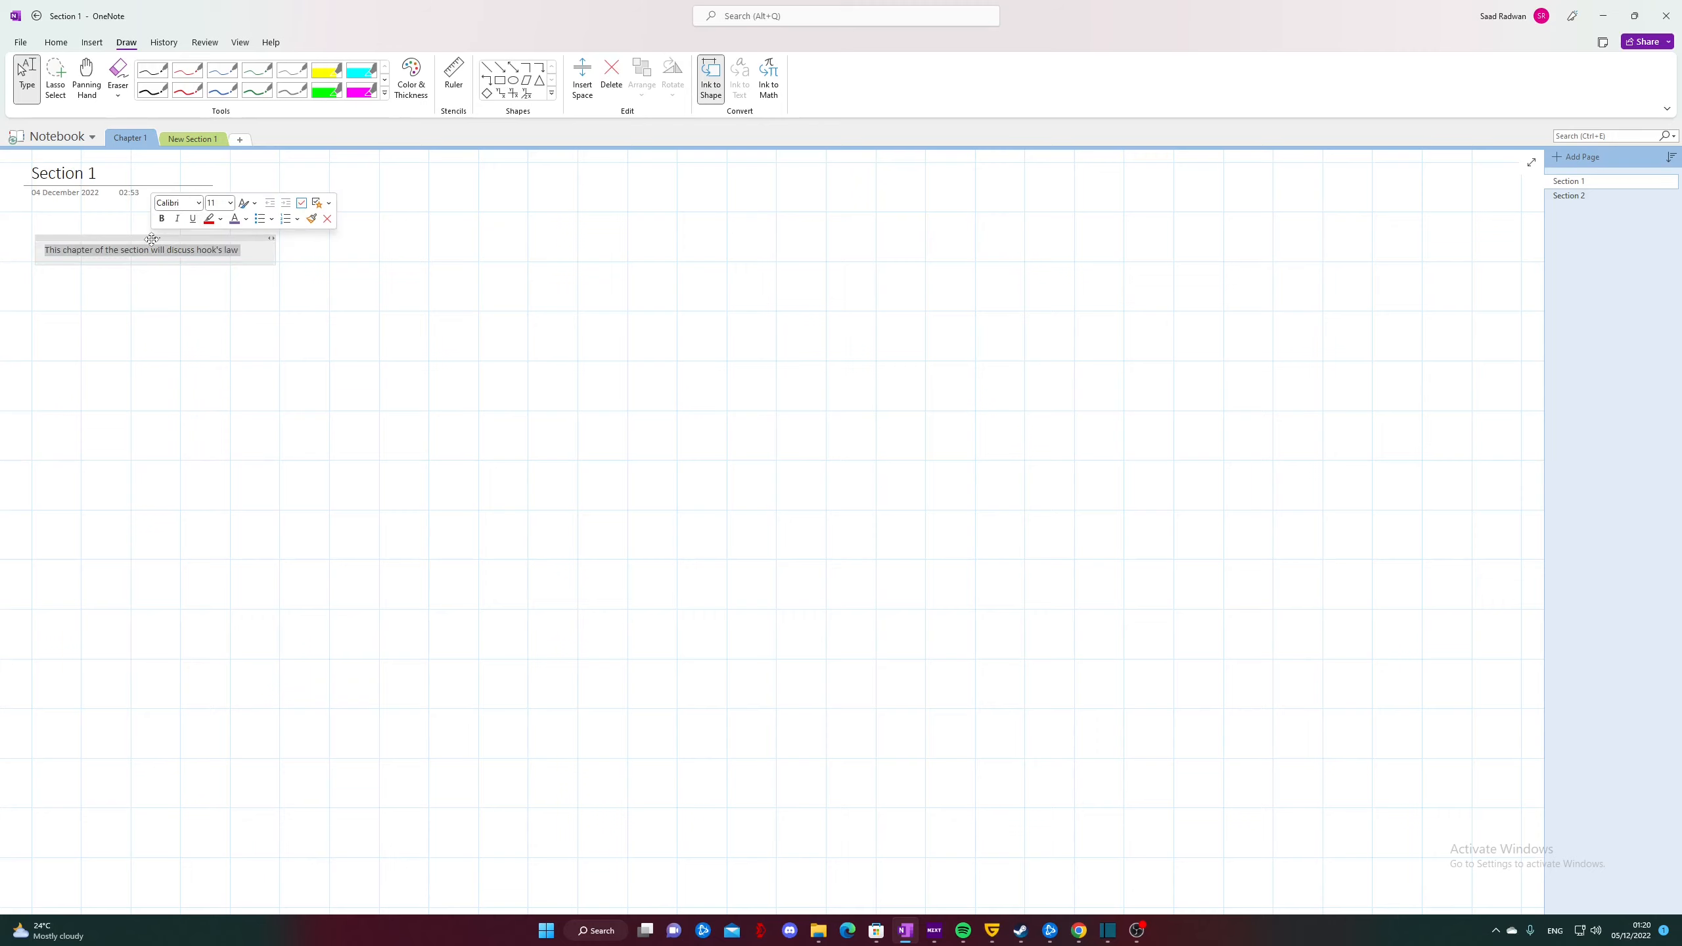
{"action": "left_click", "coordinate": [152, 240]}
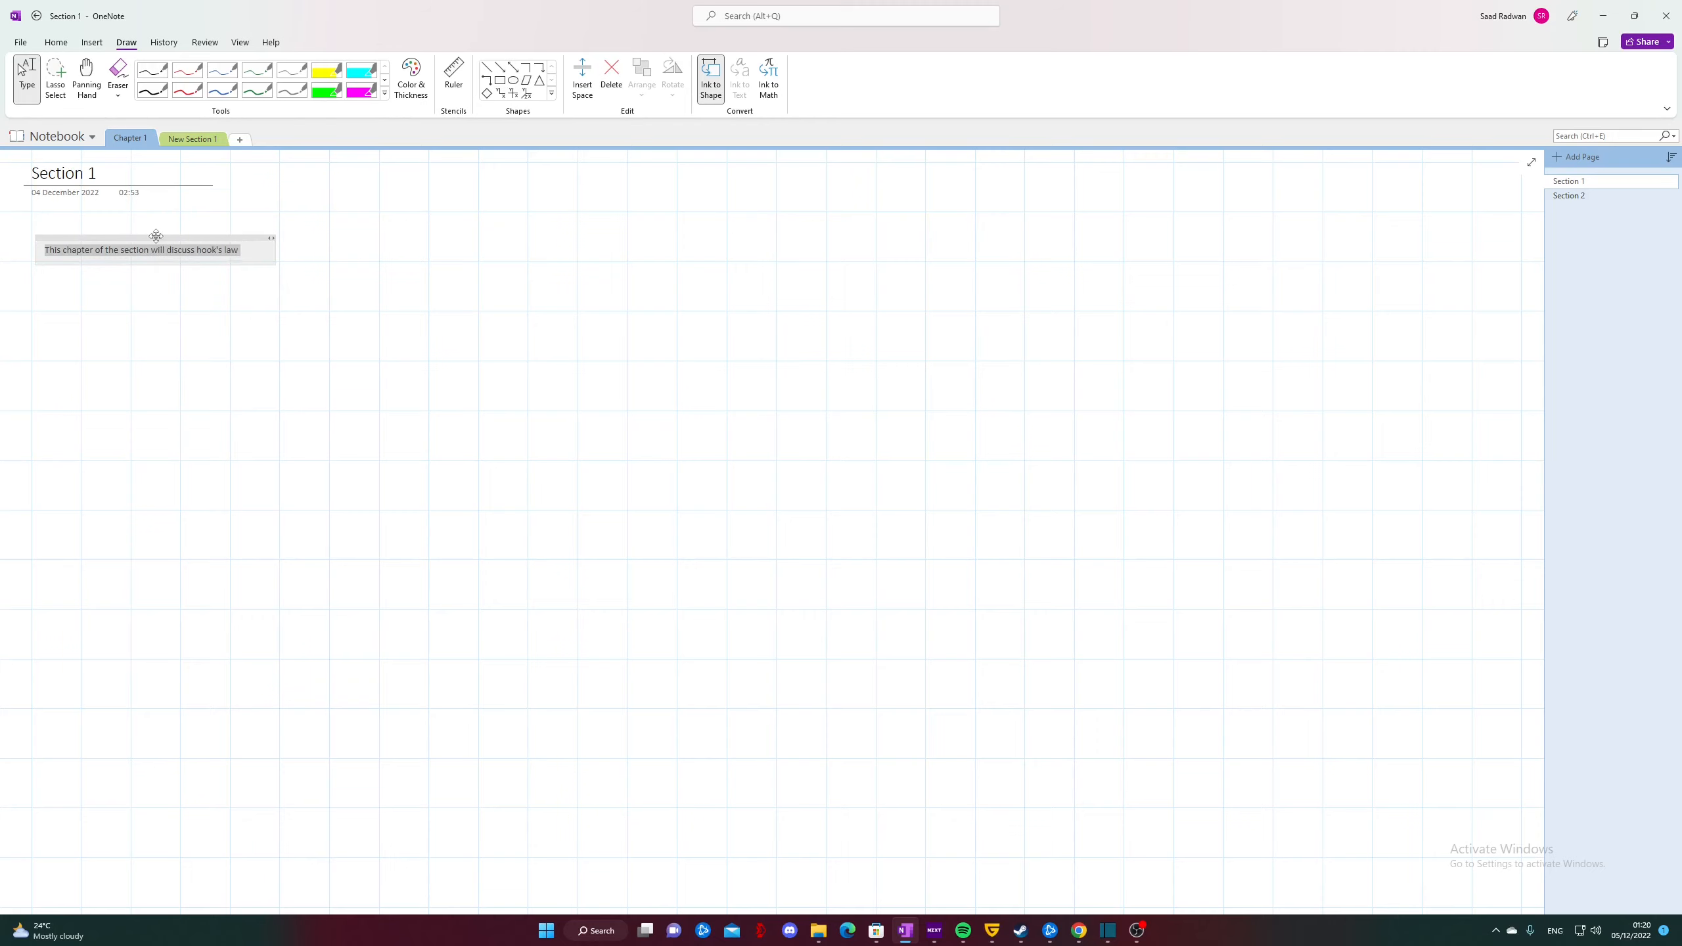
{"action": "right_click", "coordinate": [155, 236]}
{"action": "left_click", "coordinate": [236, 199]}
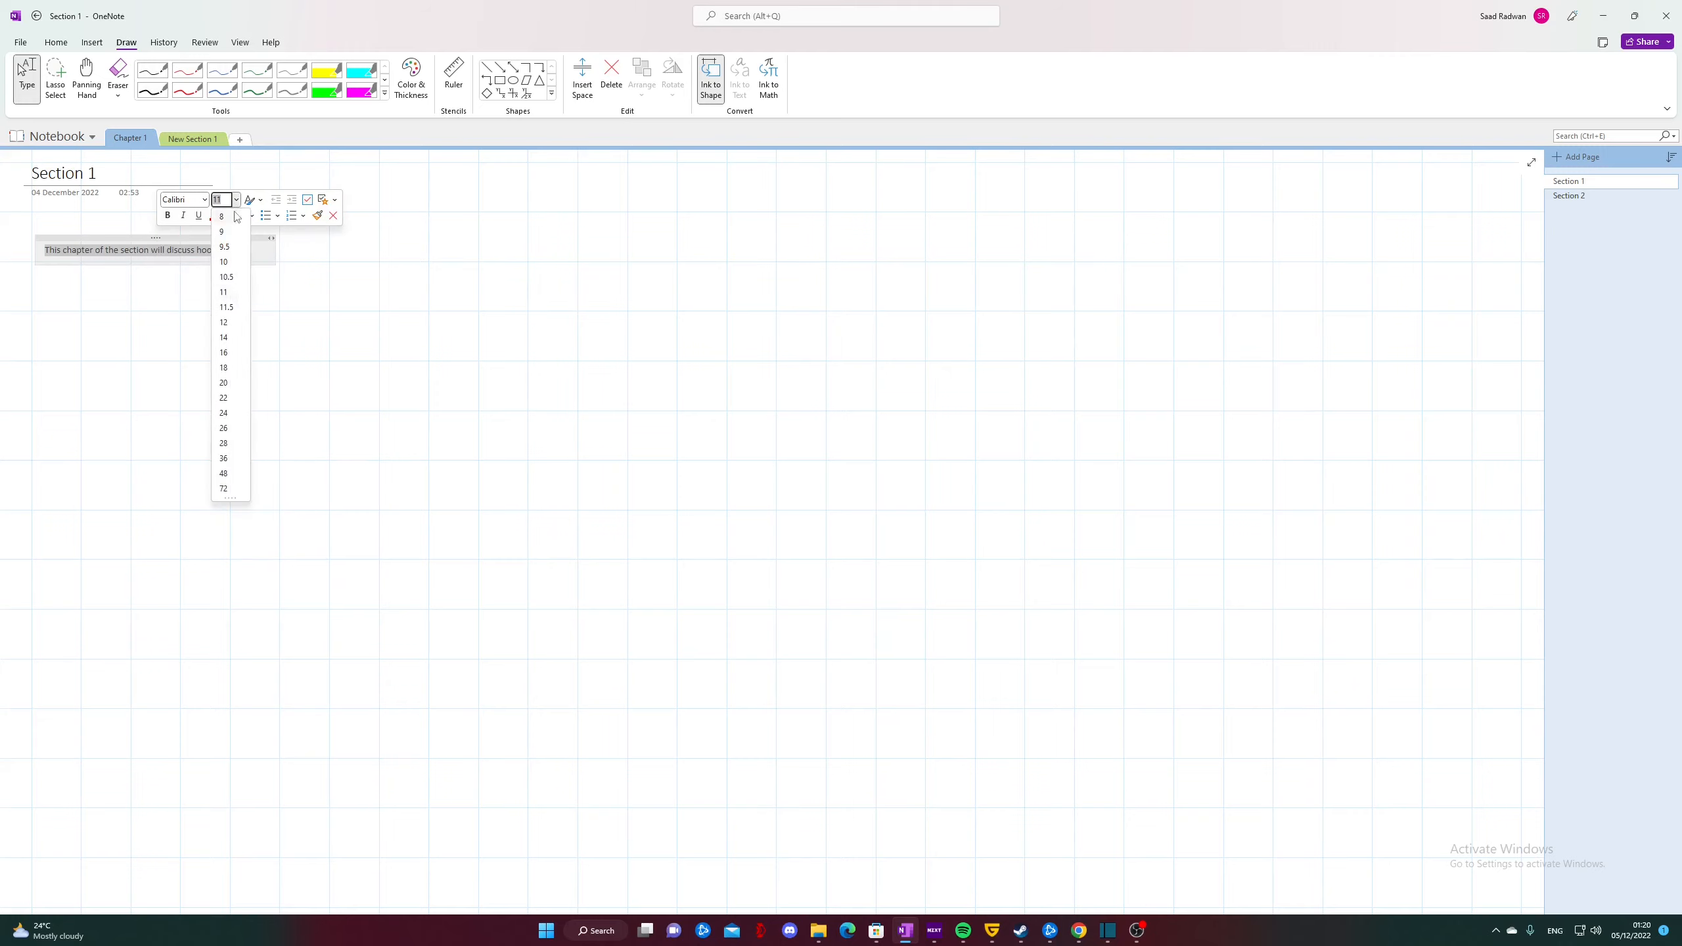
{"action": "left_click", "coordinate": [226, 382]}
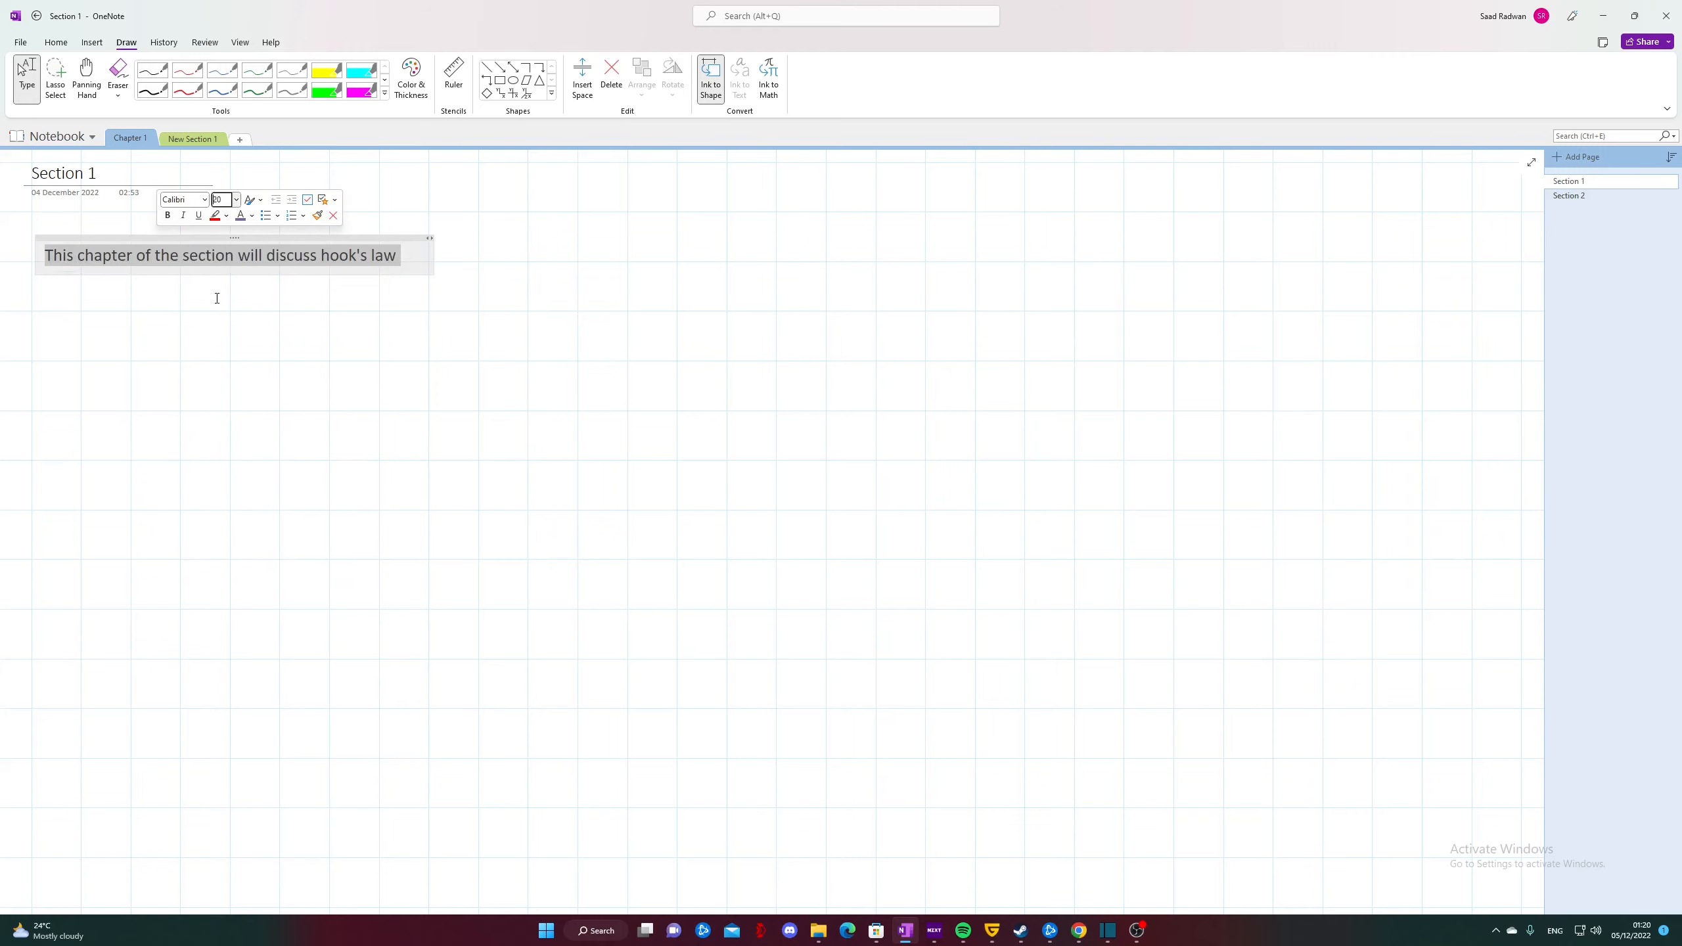
{"action": "left_click", "coordinate": [204, 200]}
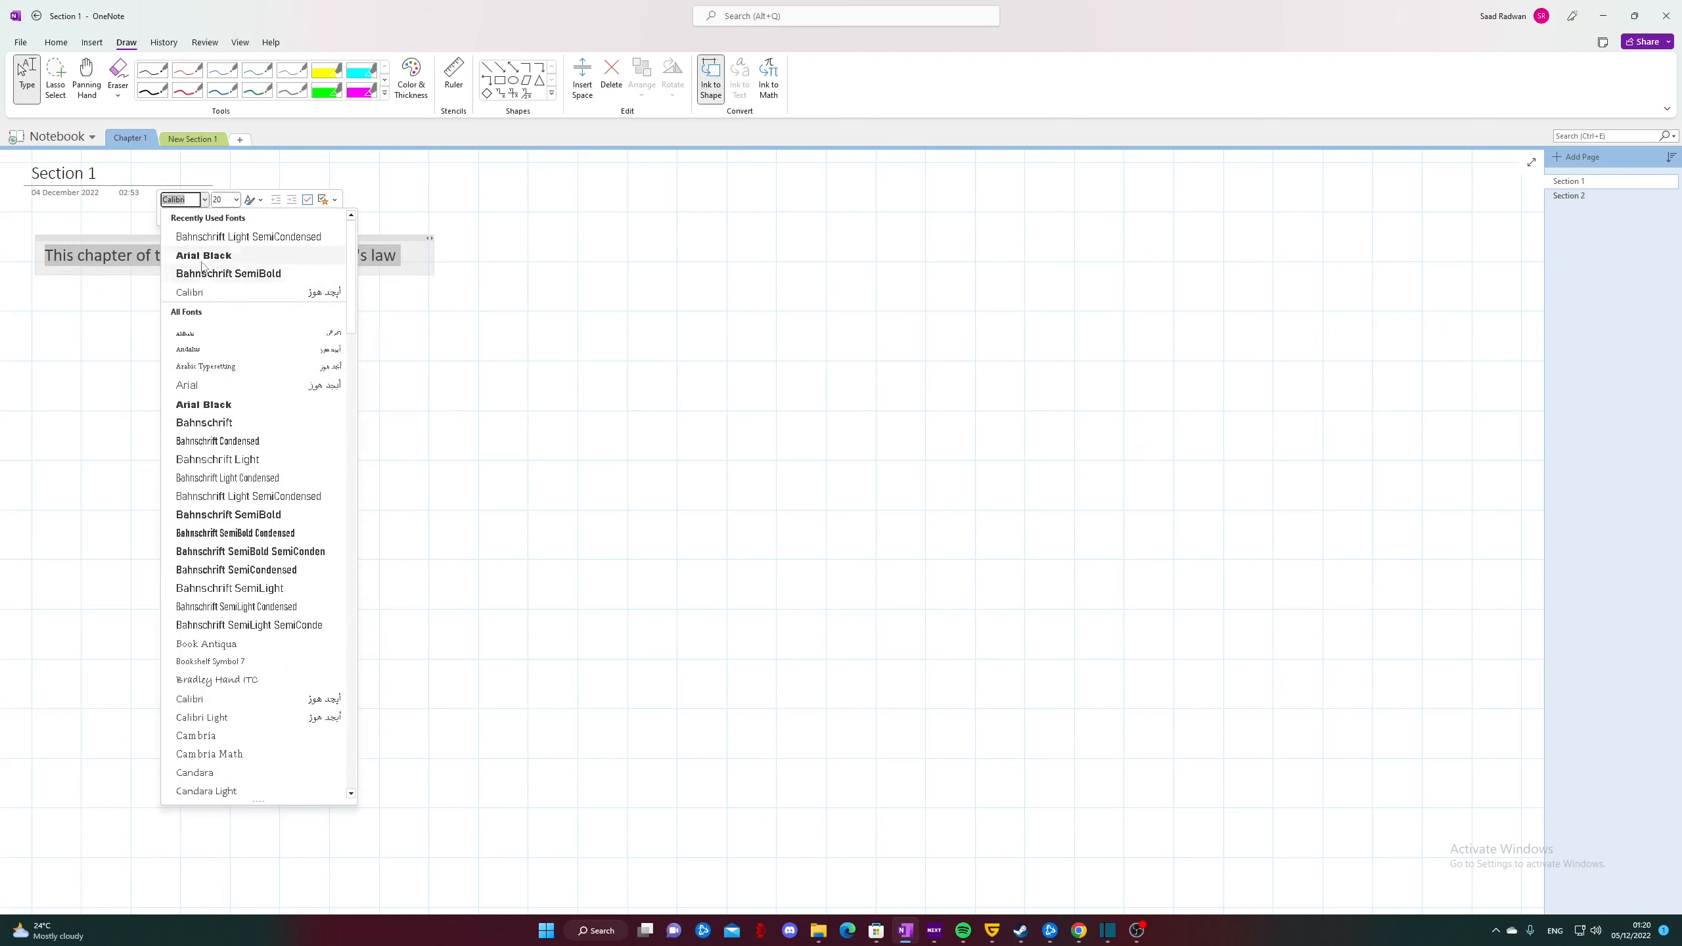
{"action": "left_click", "coordinate": [204, 422]}
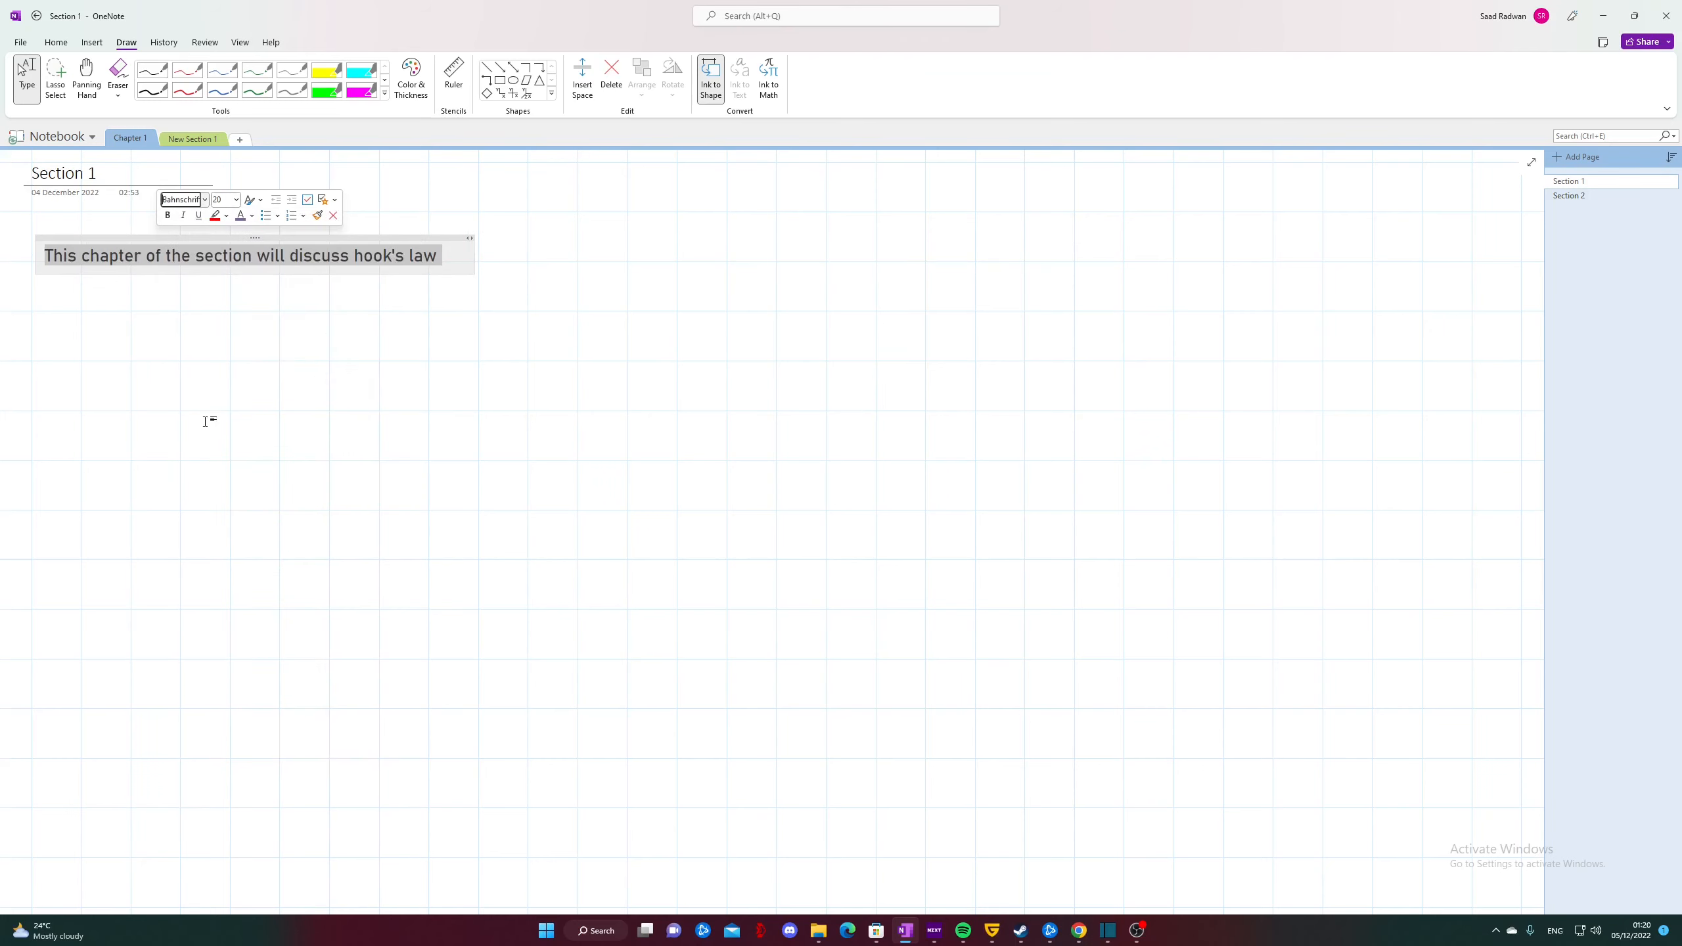
Step: Make the note's text bold, italic and underlined
{"action": "left_click", "coordinate": [170, 216]}
{"action": "left_click", "coordinate": [183, 218]}
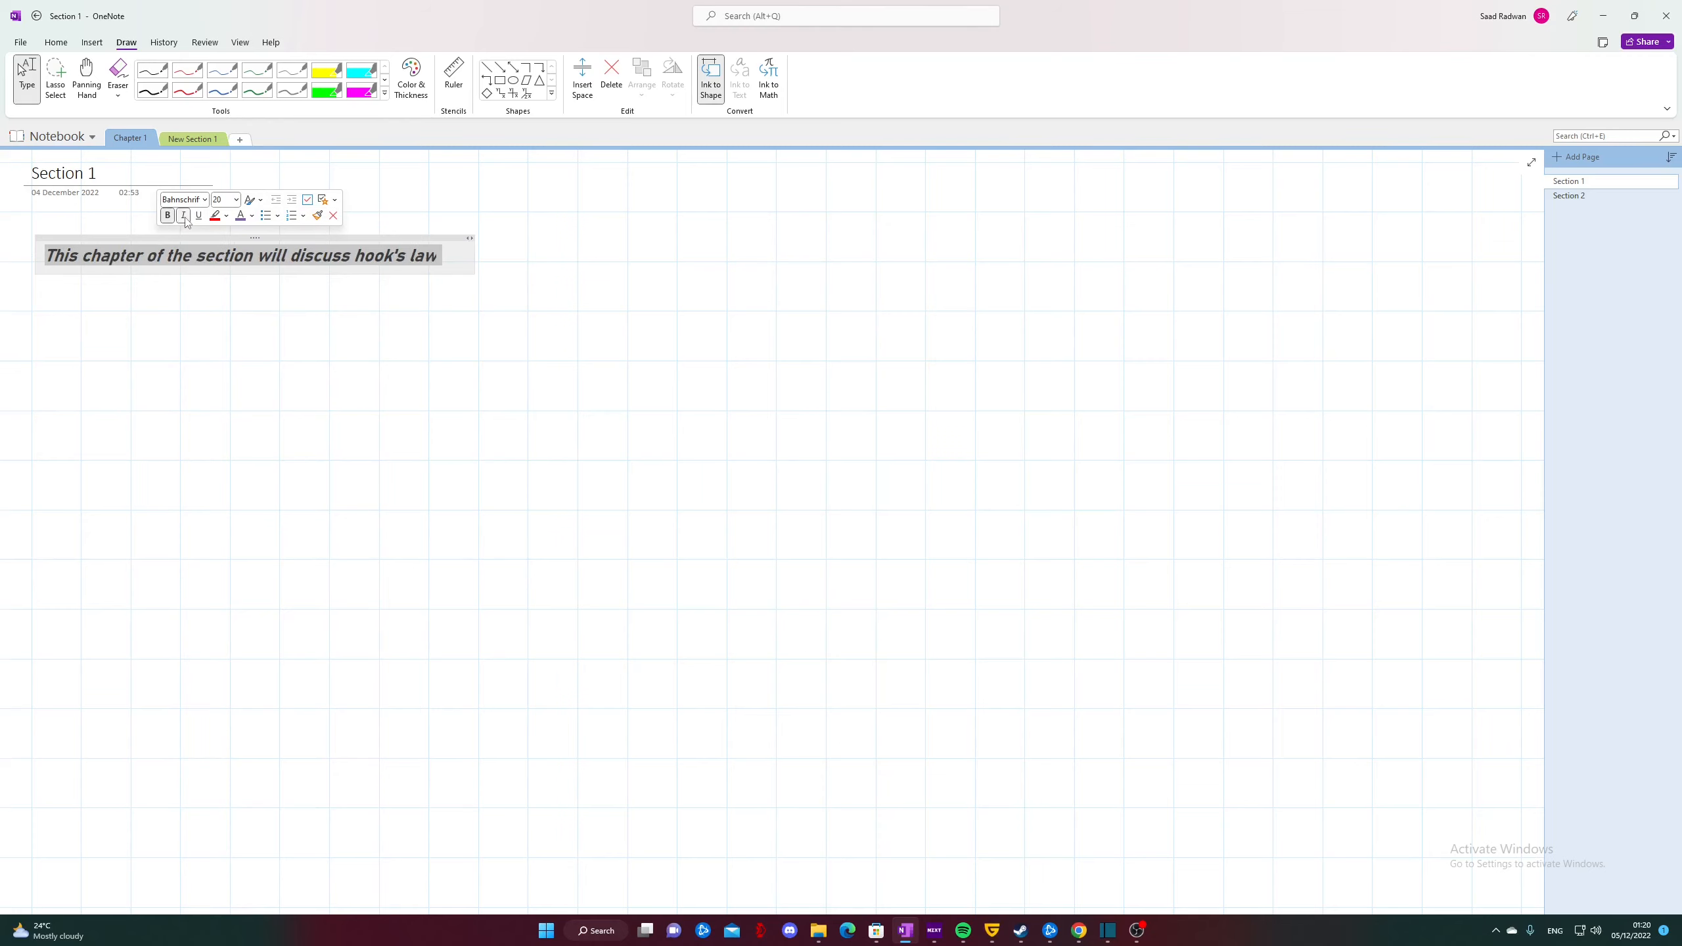
{"action": "left_click", "coordinate": [198, 216]}
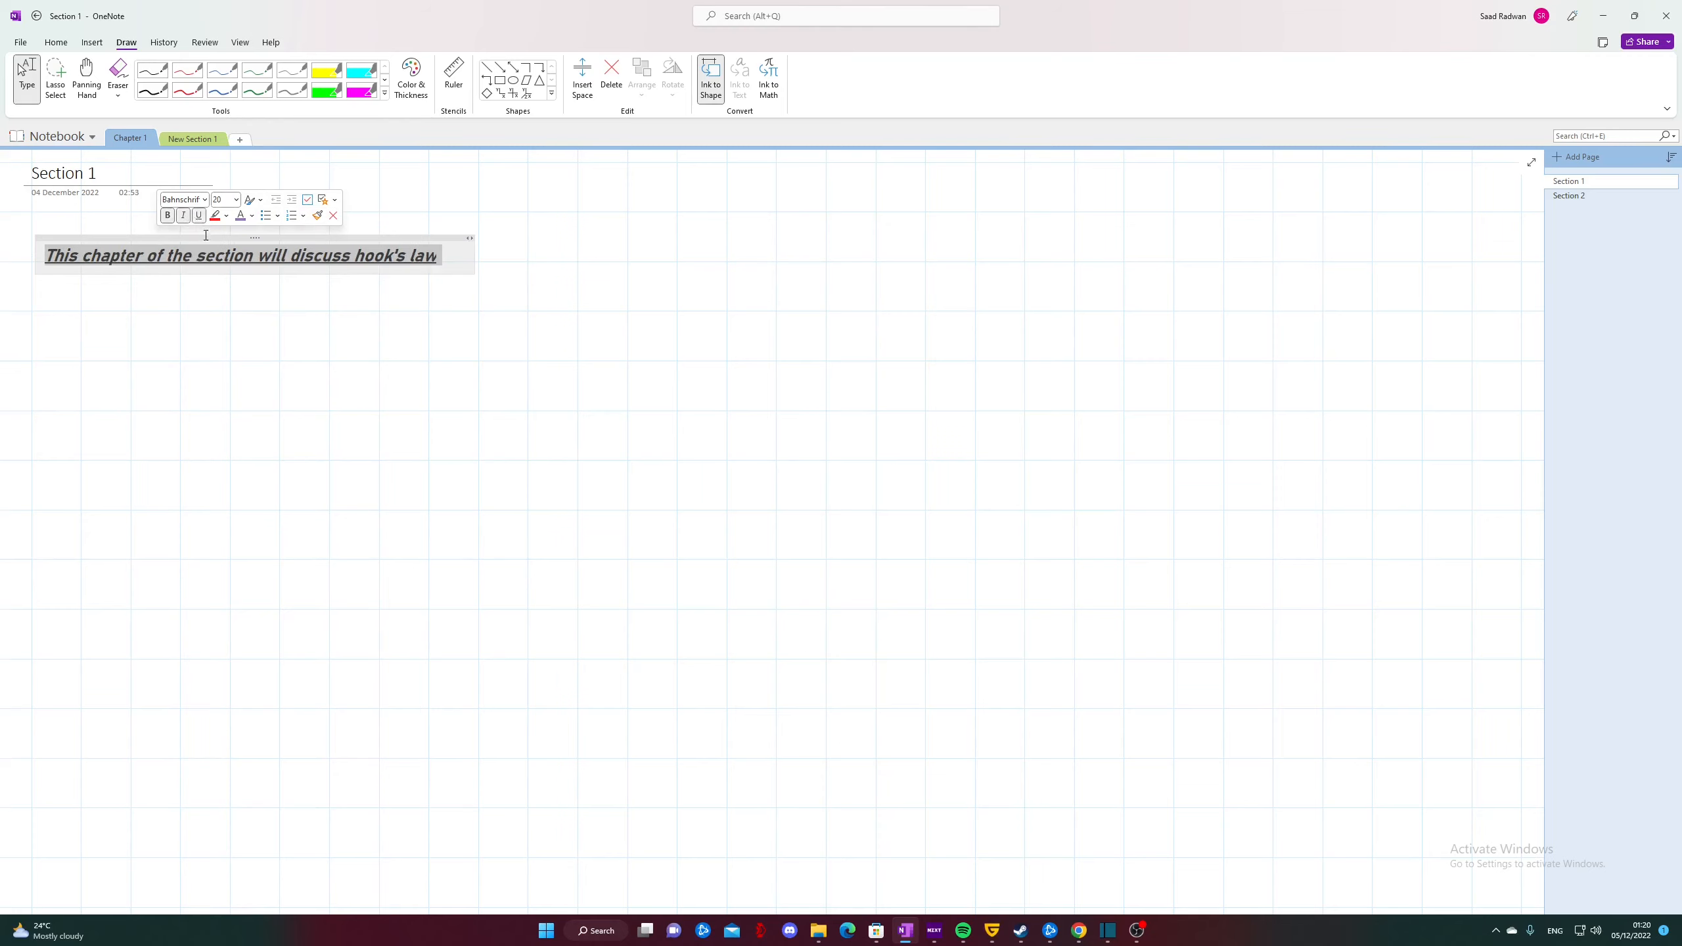
Step: Color the note's text red-orange after trying the lighter orange theme color, and deselect the note
{"action": "left_click", "coordinate": [252, 217]}
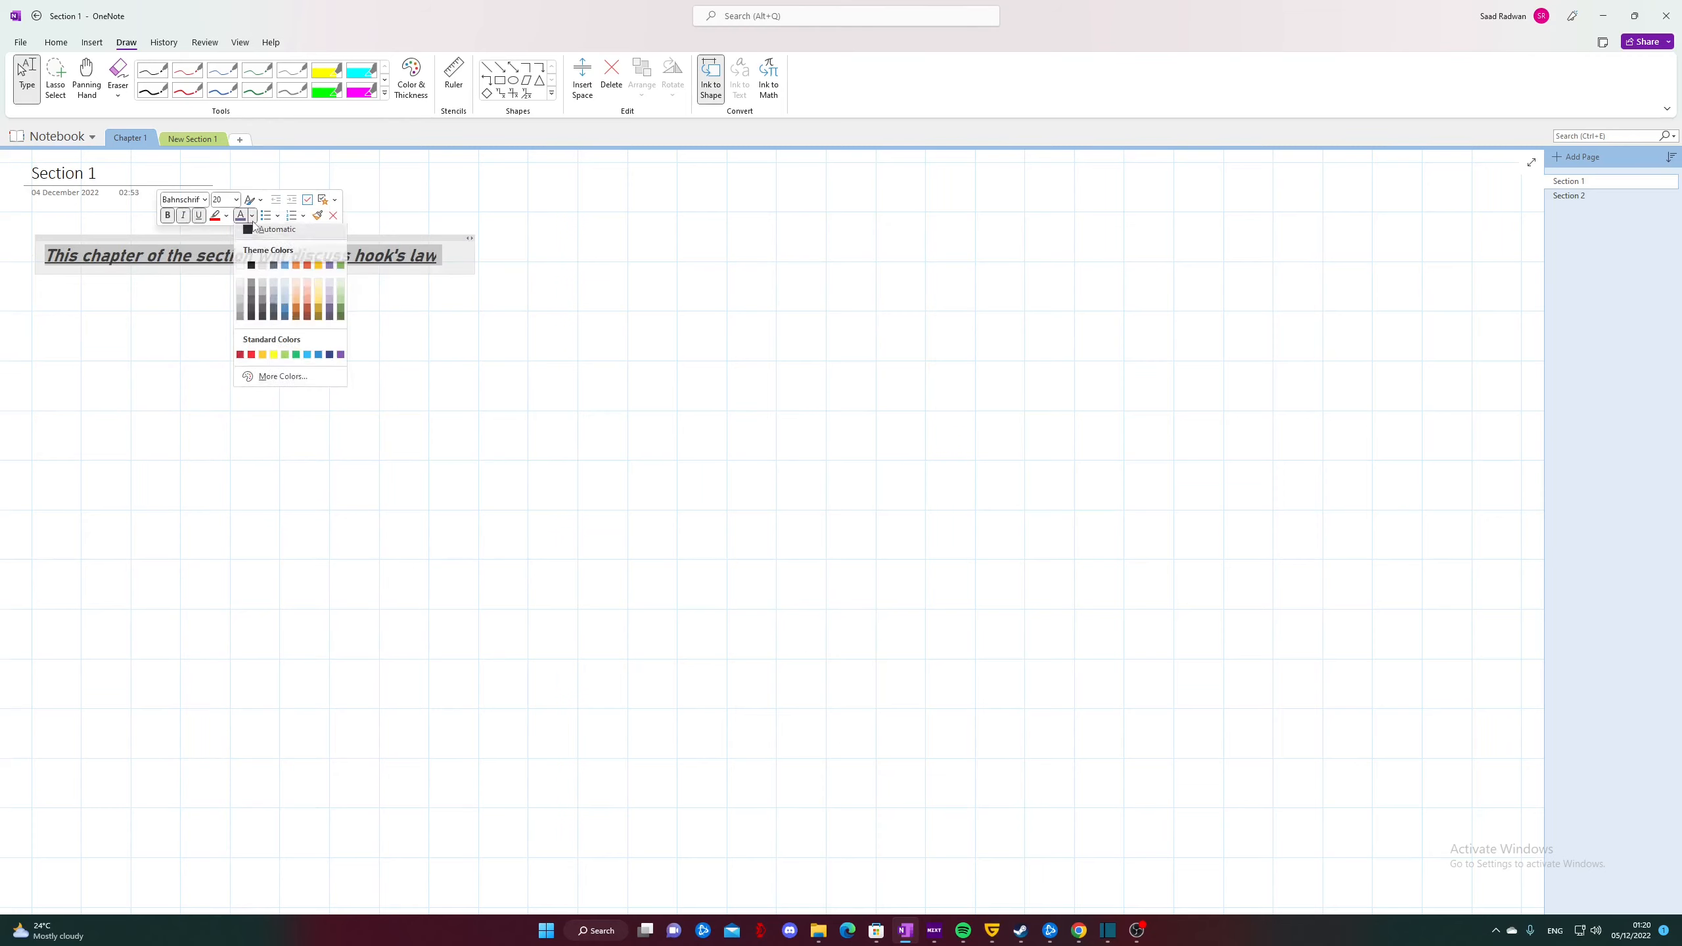
{"action": "left_click", "coordinate": [296, 270]}
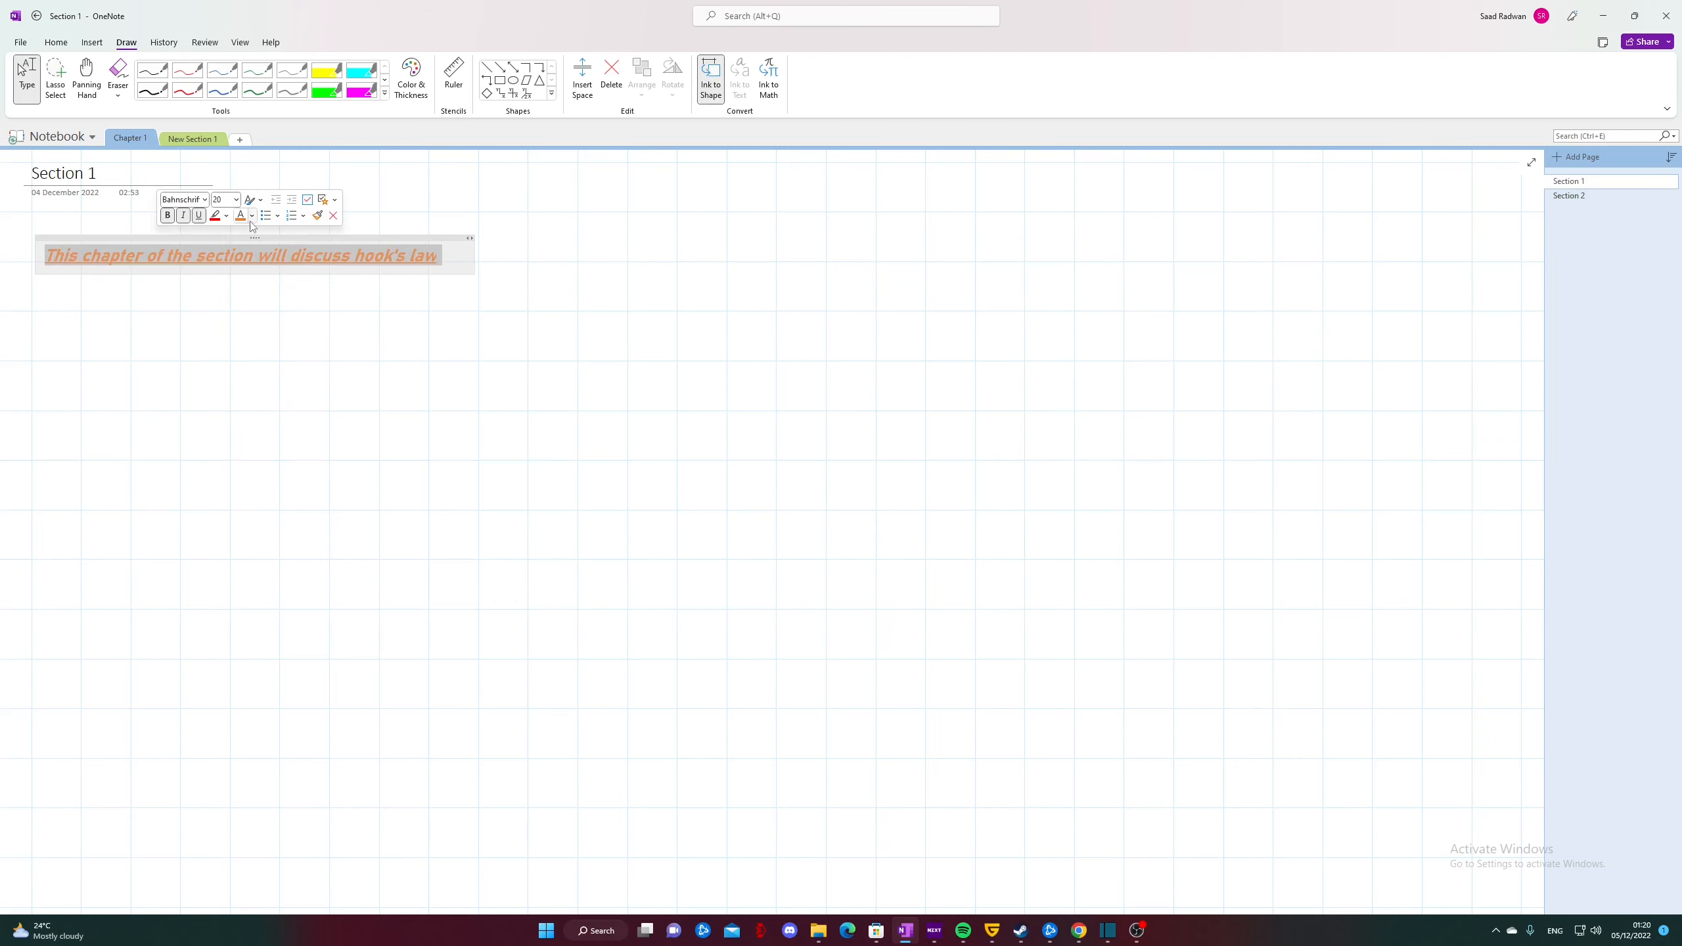
{"action": "left_click", "coordinate": [252, 220]}
{"action": "left_click", "coordinate": [308, 270]}
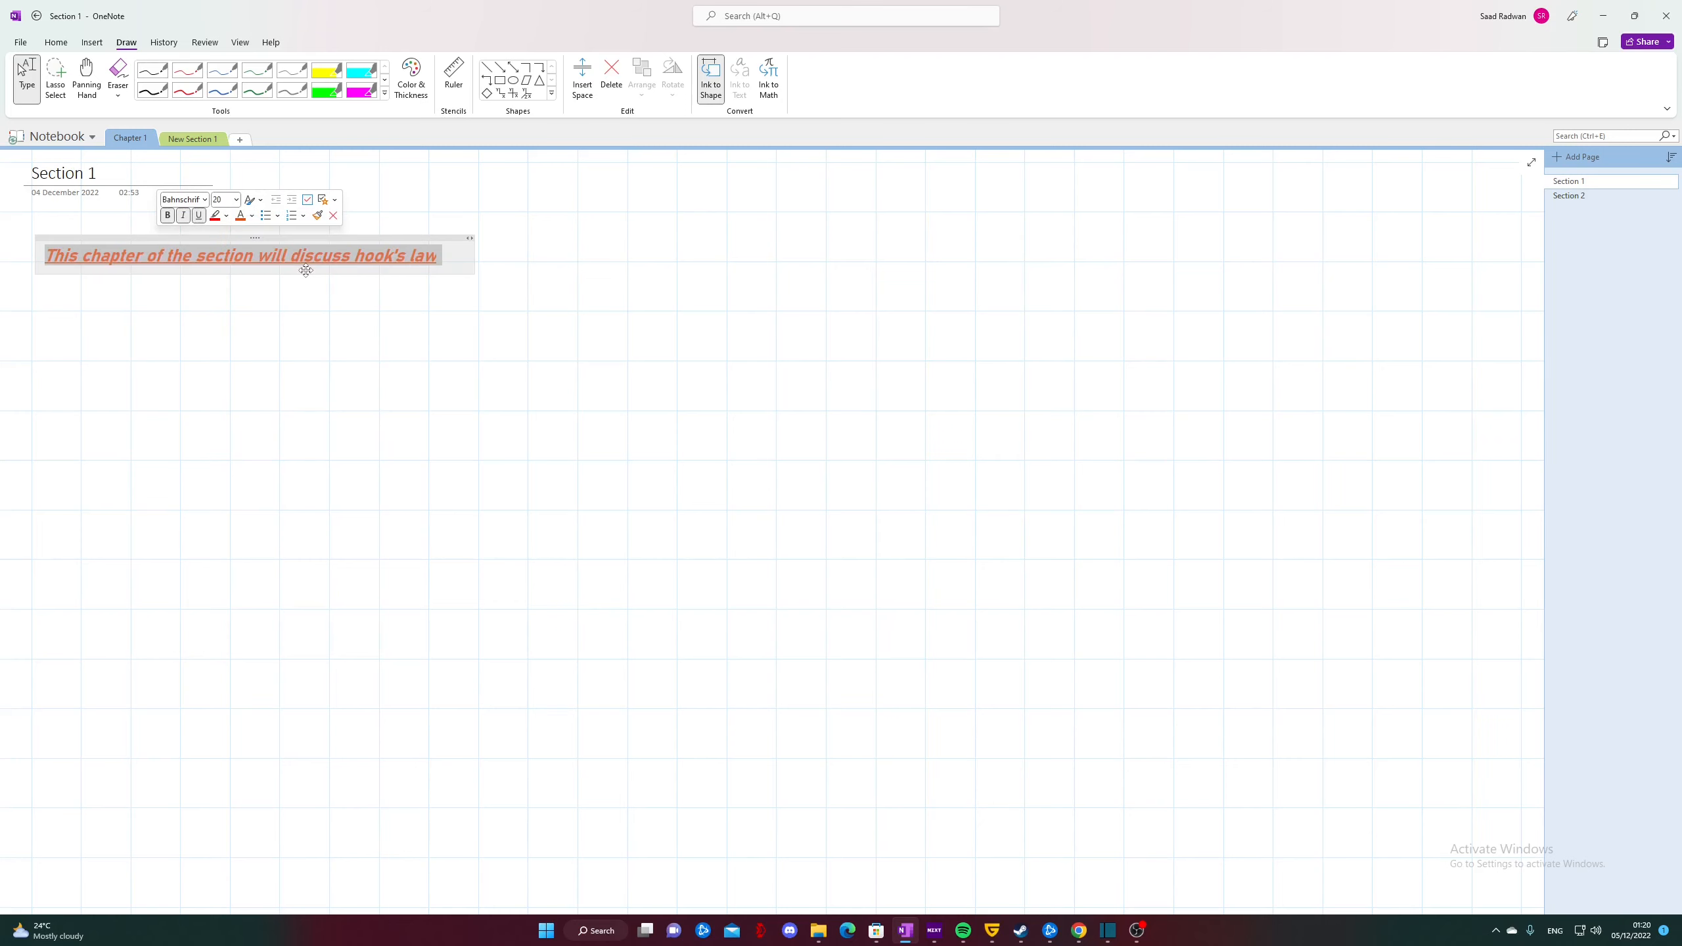
{"action": "left_click", "coordinate": [422, 297]}
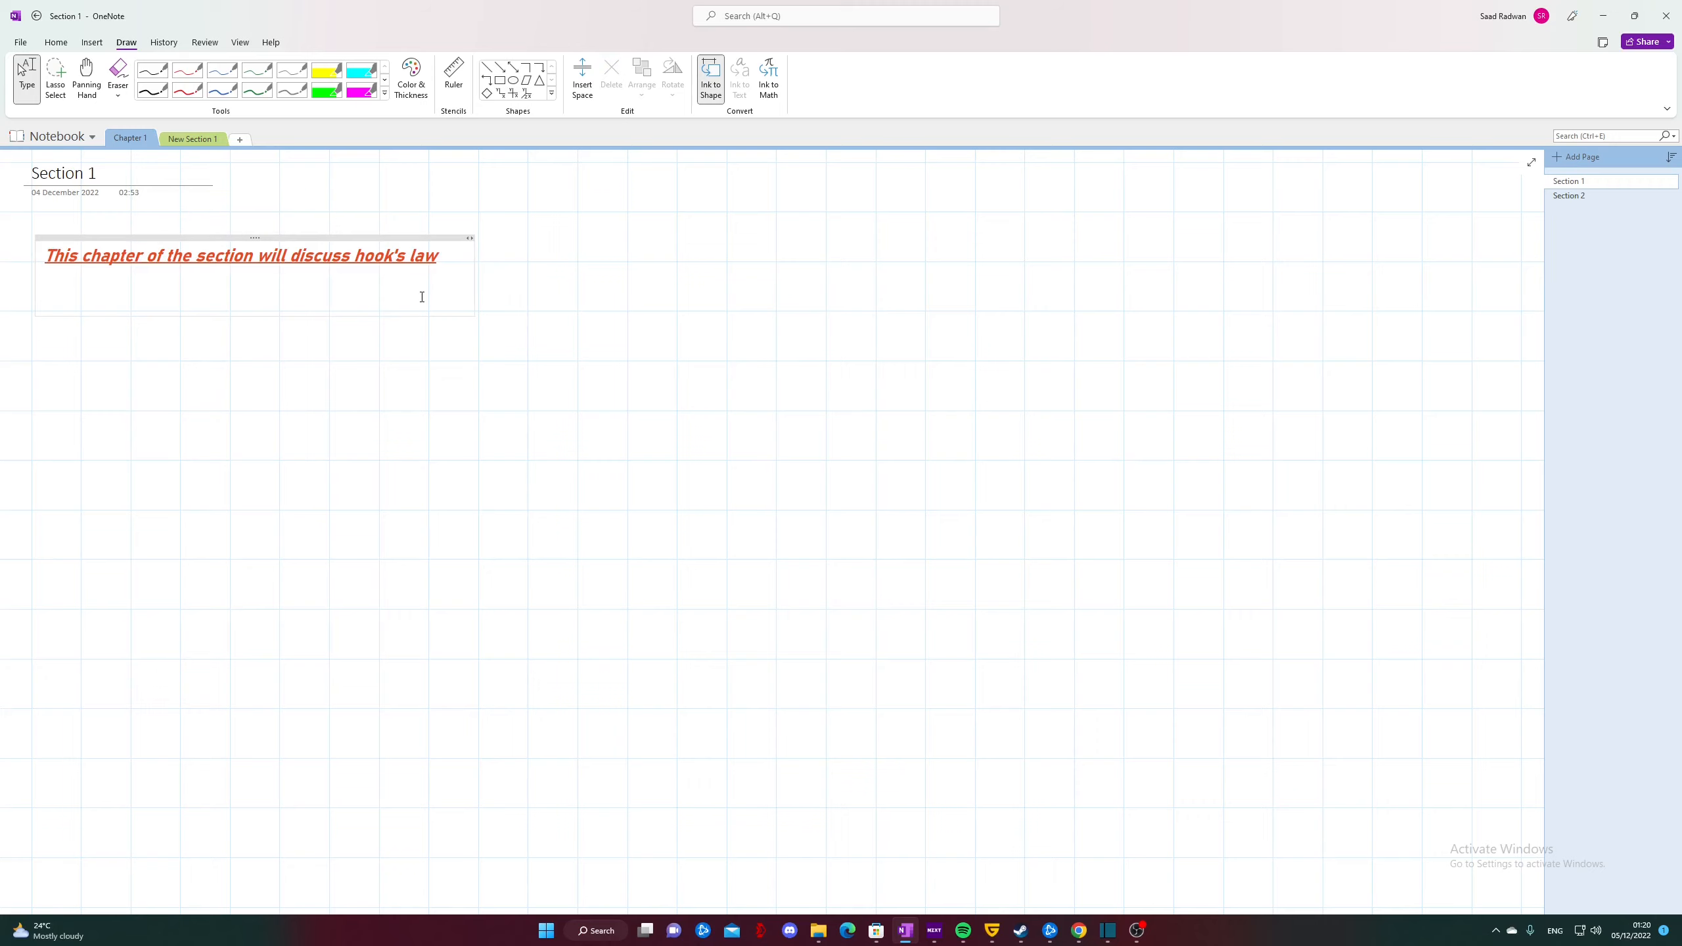
{"action": "left_click", "coordinate": [542, 296]}
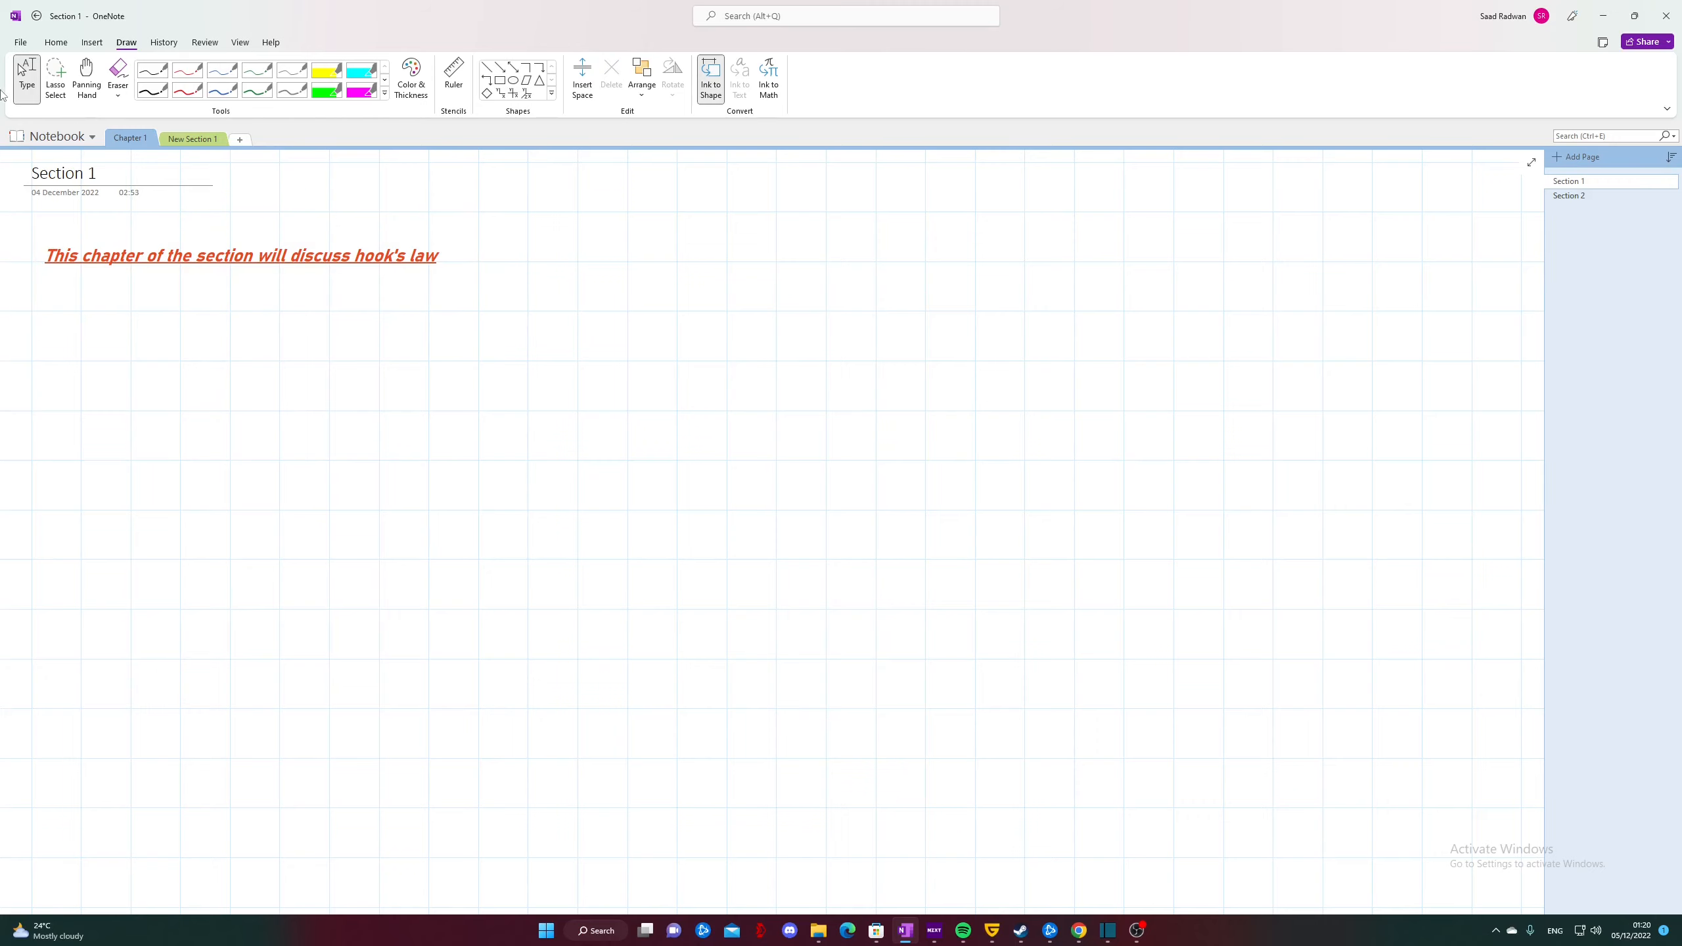
Step: Set up a drawing pen with a purple line color and the sixth thickness option
{"action": "left_click", "coordinate": [411, 83]}
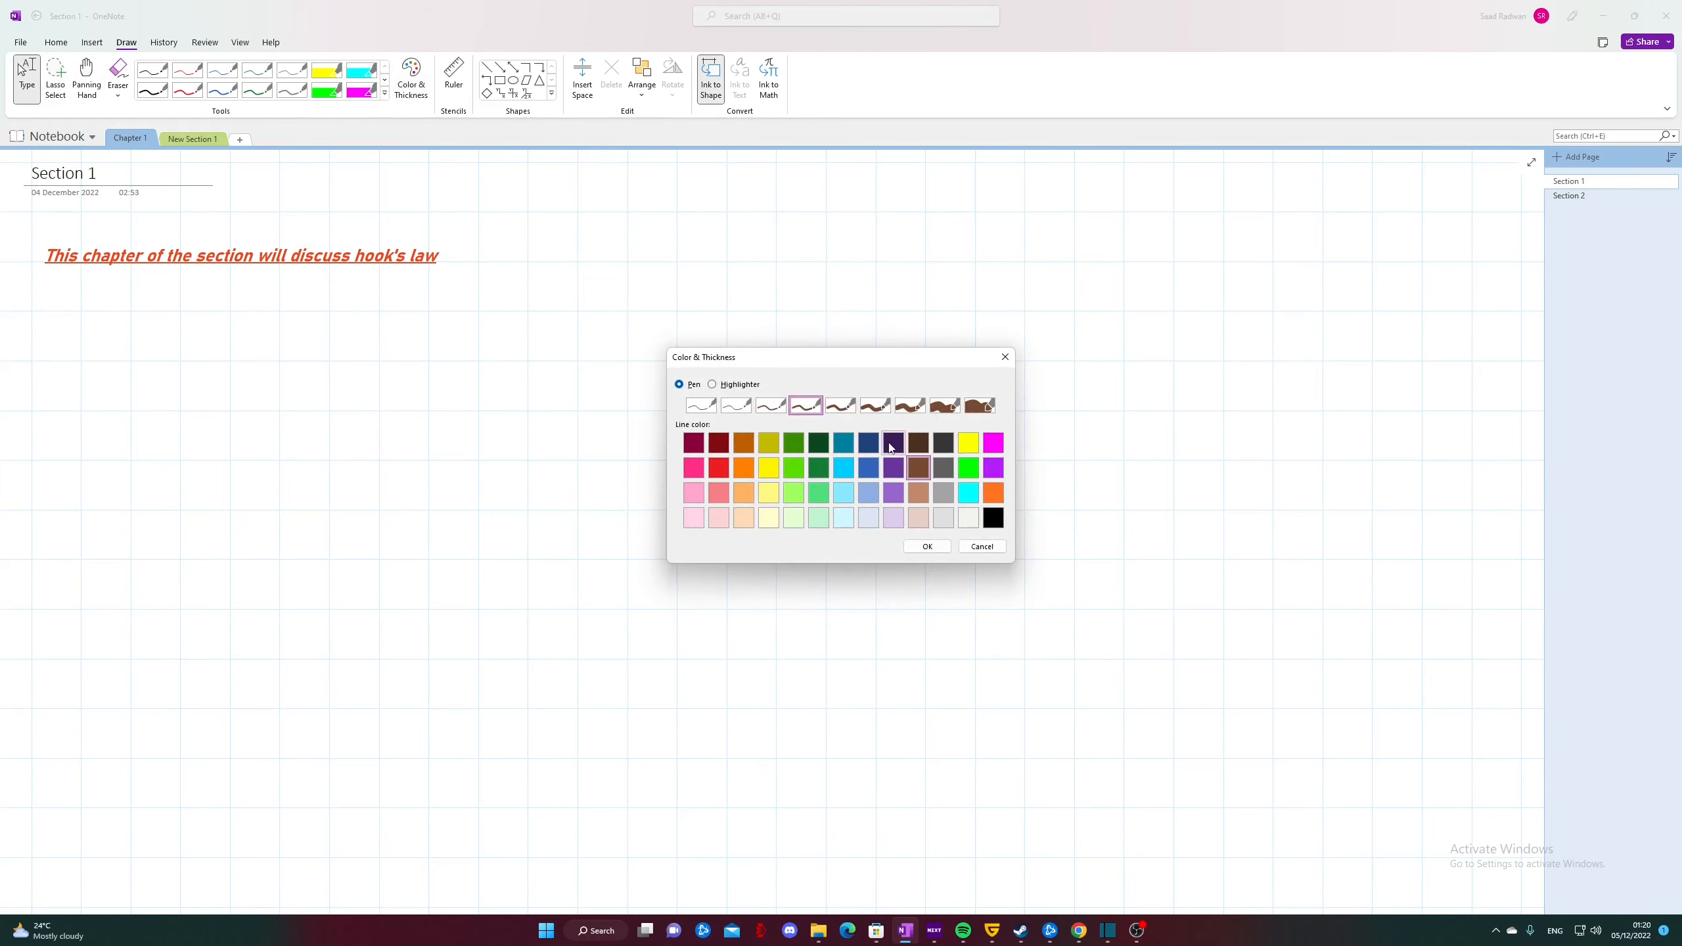
{"action": "left_click", "coordinate": [894, 468]}
{"action": "left_click", "coordinate": [885, 409]}
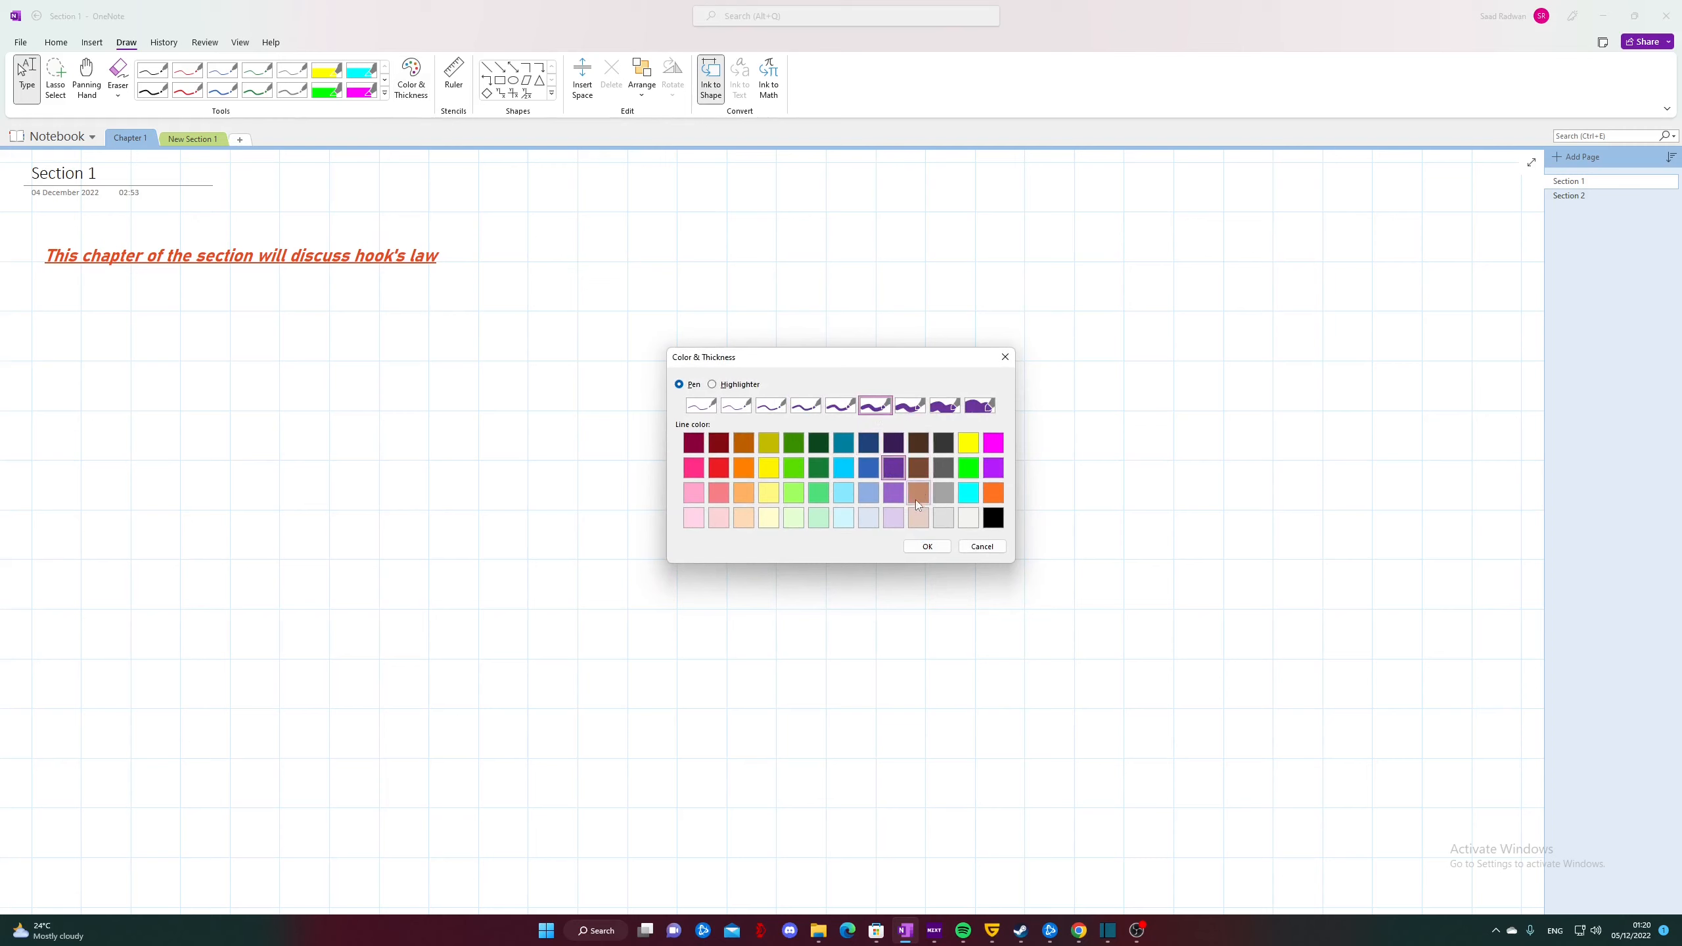
{"action": "left_click", "coordinate": [927, 546]}
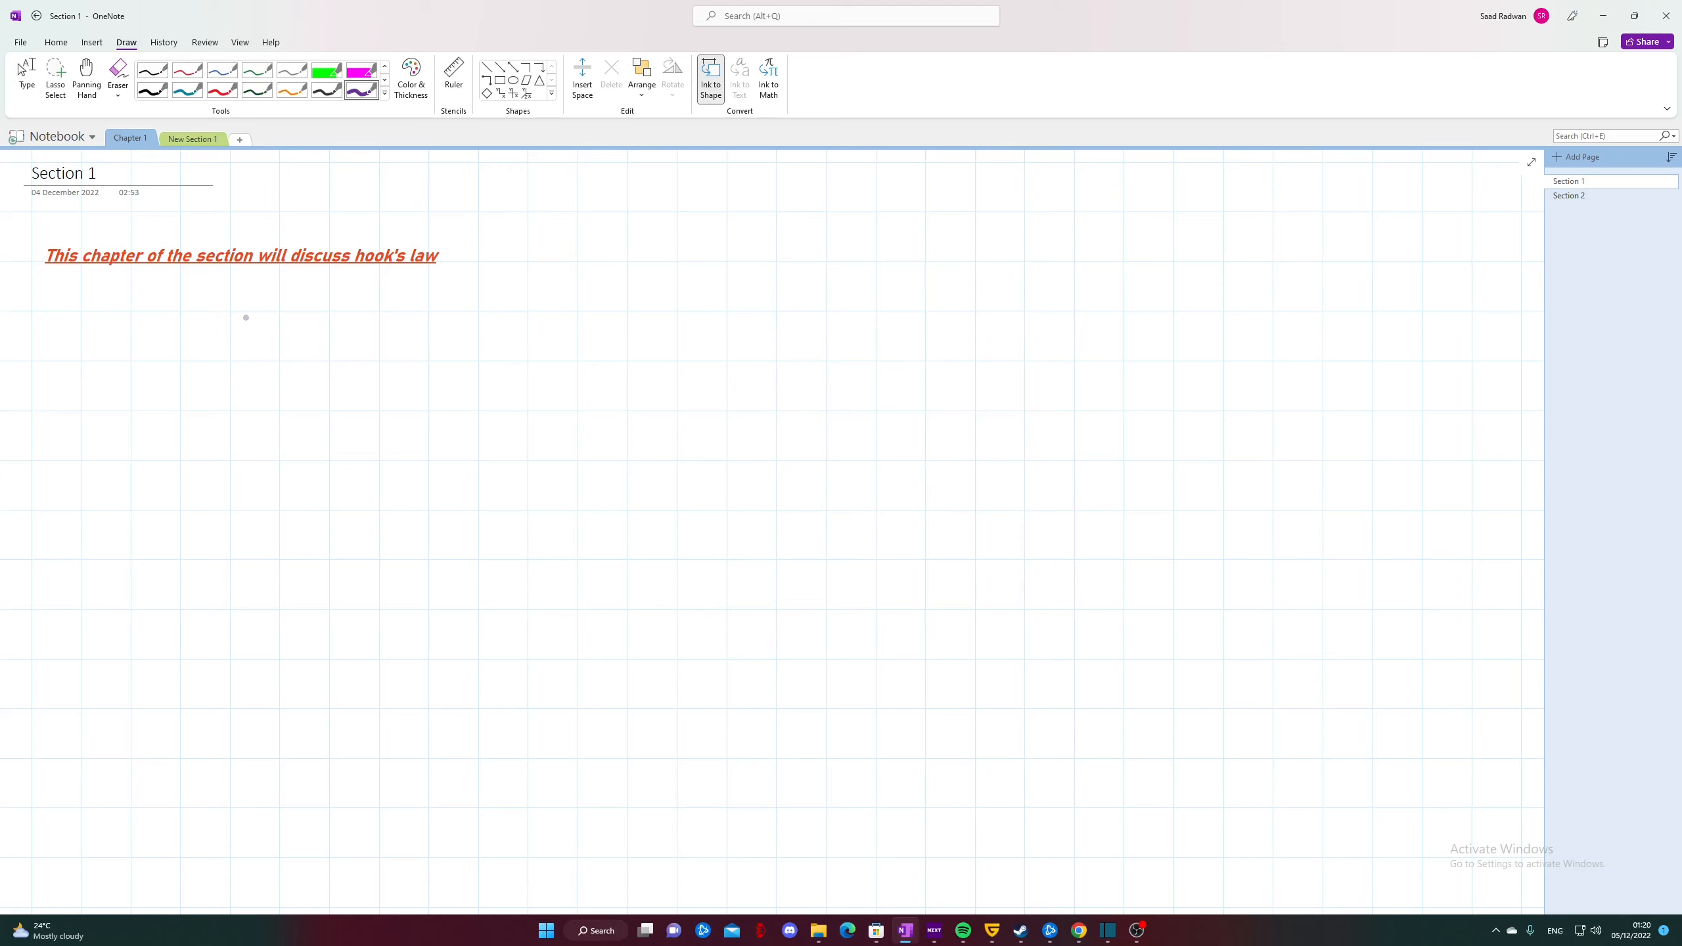
Step: Handwrite the equation "σ = E σ" in purple ink below the note
{"action": "mouse_move", "coordinate": [247, 317]}
{"action": "left_mouse_down"}
{"action": "mouse_move", "coordinate": [138, 311]}
{"action": "mouse_move", "coordinate": [188, 327]}
{"action": "left_mouse_up"}
{"action": "left_click_drag", "start_coordinate": [255, 346], "coordinate": [313, 341]}
{"action": "left_click_drag", "start_coordinate": [269, 364], "coordinate": [324, 363]}
{"action": "left_click_drag", "start_coordinate": [415, 314], "coordinate": [394, 400]}
{"action": "left_click_drag", "start_coordinate": [342, 352], "coordinate": [380, 347]}
{"action": "left_click_drag", "start_coordinate": [509, 346], "coordinate": [455, 345]}
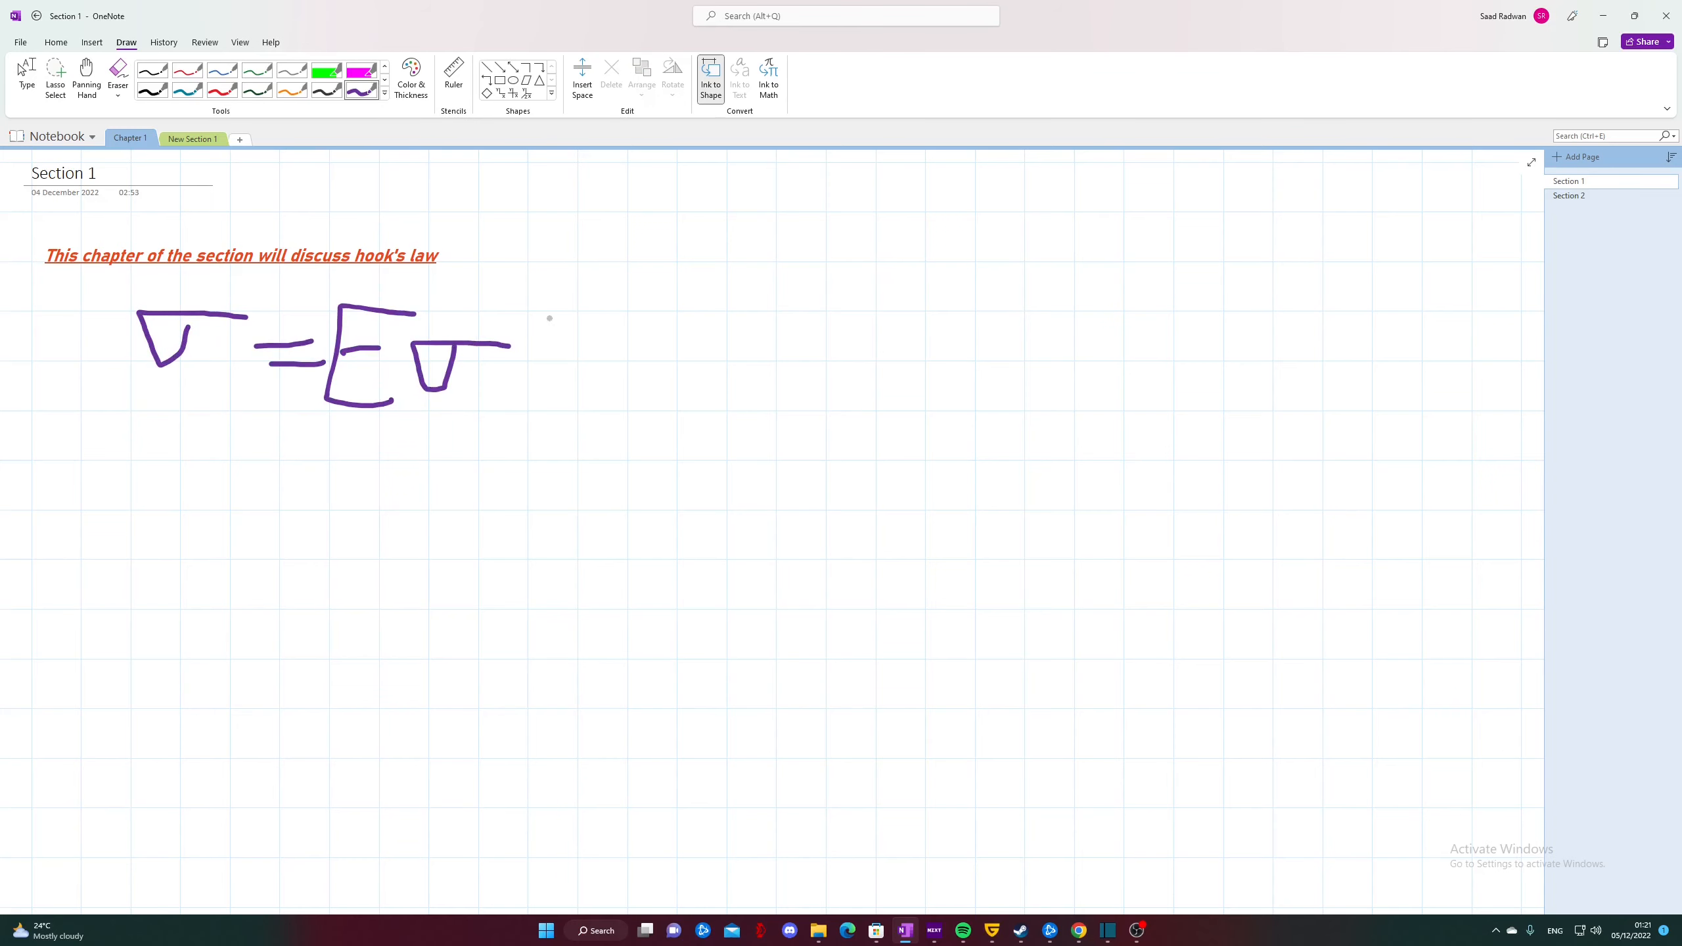
Step: Lasso-select the whole handwritten equation and move it up and left, directly under the note
{"action": "left_click", "coordinate": [56, 73]}
{"action": "mouse_move", "coordinate": [550, 295]}
{"action": "left_mouse_down"}
{"action": "mouse_move", "coordinate": [109, 297]}
{"action": "mouse_move", "coordinate": [381, 533]}
{"action": "mouse_move", "coordinate": [619, 327]}
{"action": "mouse_move", "coordinate": [537, 297]}
{"action": "left_mouse_up"}
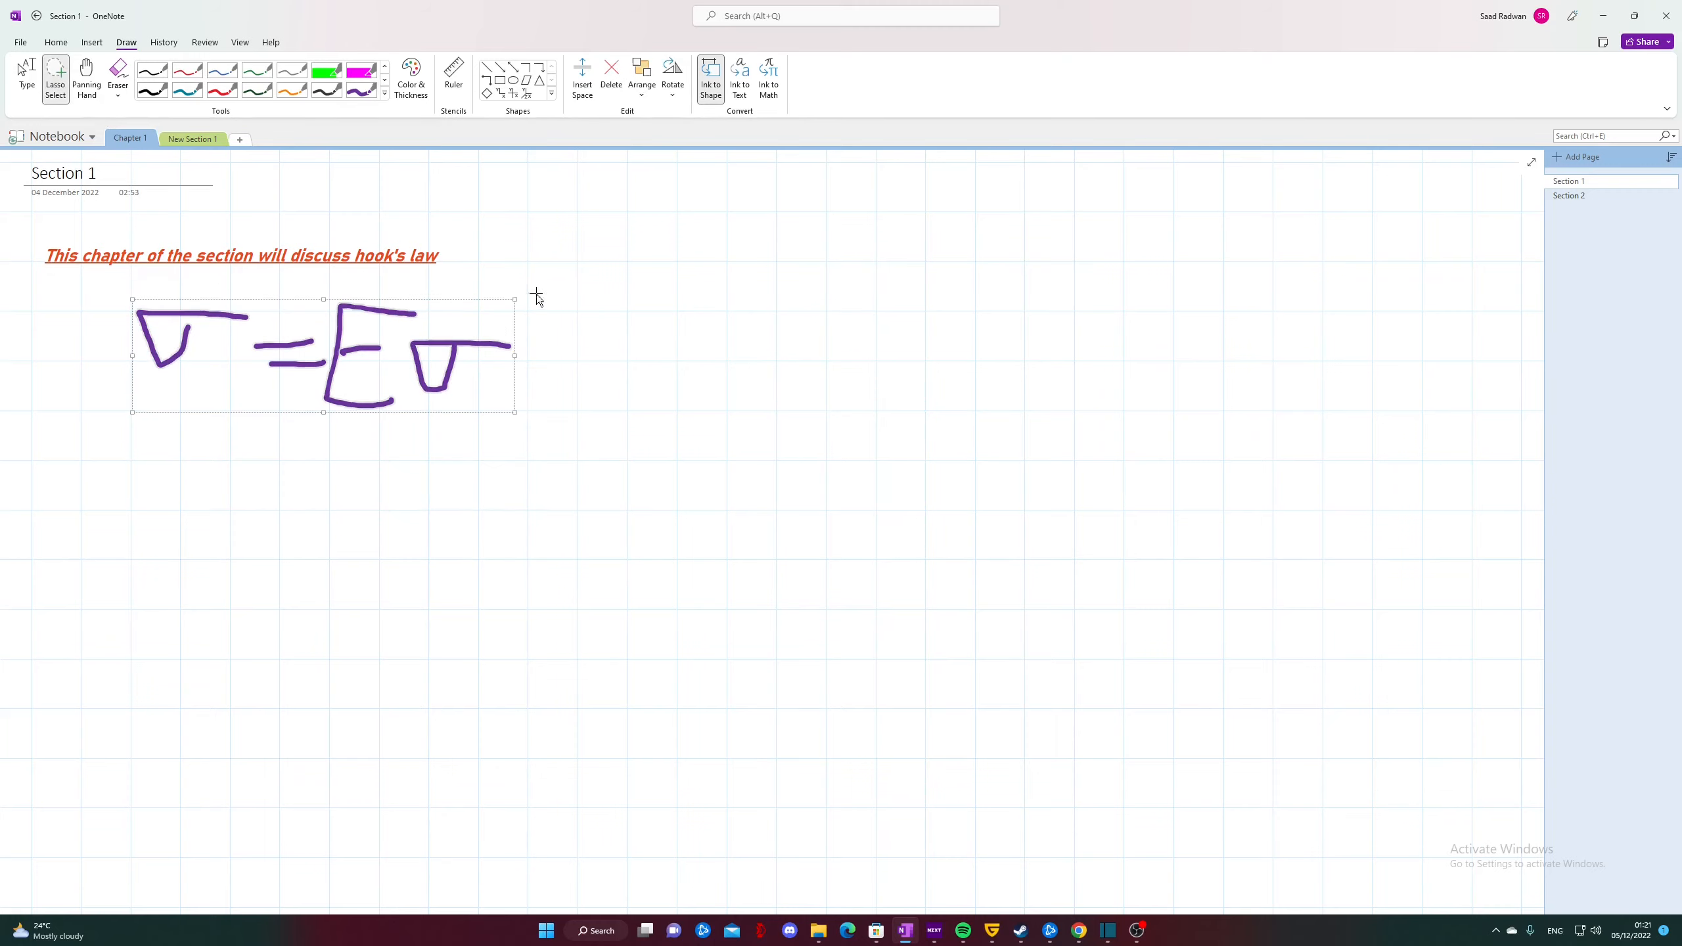
{"action": "mouse_move", "coordinate": [361, 339]}
{"action": "left_mouse_down"}
{"action": "mouse_move", "coordinate": [263, 329]}
{"action": "mouse_move", "coordinate": [296, 333]}
{"action": "left_mouse_up"}
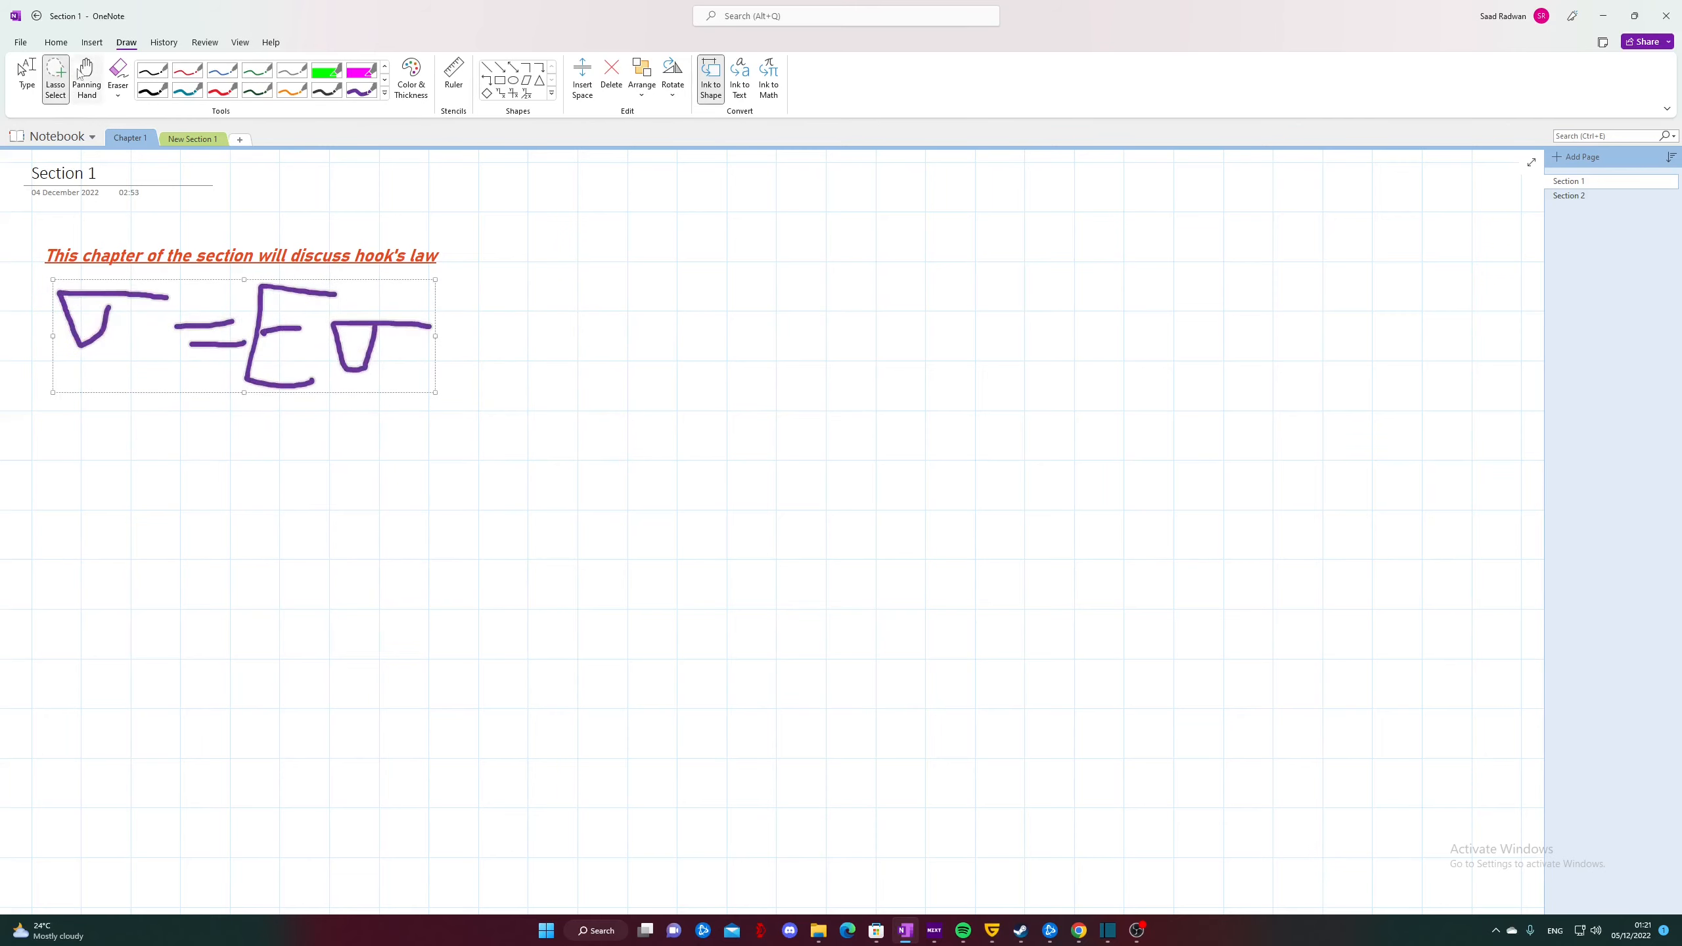
Step: Lasso-select the note together with the equation, move both slightly up and left, and deselect them
{"action": "mouse_move", "coordinate": [421, 222]}
{"action": "left_mouse_down"}
{"action": "mouse_move", "coordinate": [105, 218]}
{"action": "mouse_move", "coordinate": [33, 316]}
{"action": "mouse_move", "coordinate": [534, 355]}
{"action": "mouse_move", "coordinate": [351, 194]}
{"action": "left_mouse_up"}
{"action": "mouse_move", "coordinate": [278, 291]}
{"action": "left_mouse_down"}
{"action": "mouse_move", "coordinate": [279, 553]}
{"action": "mouse_move", "coordinate": [260, 590]}
{"action": "mouse_move", "coordinate": [592, 548]}
{"action": "mouse_move", "coordinate": [348, 427]}
{"action": "mouse_move", "coordinate": [239, 321]}
{"action": "left_mouse_up"}
{"action": "left_click", "coordinate": [655, 294]}
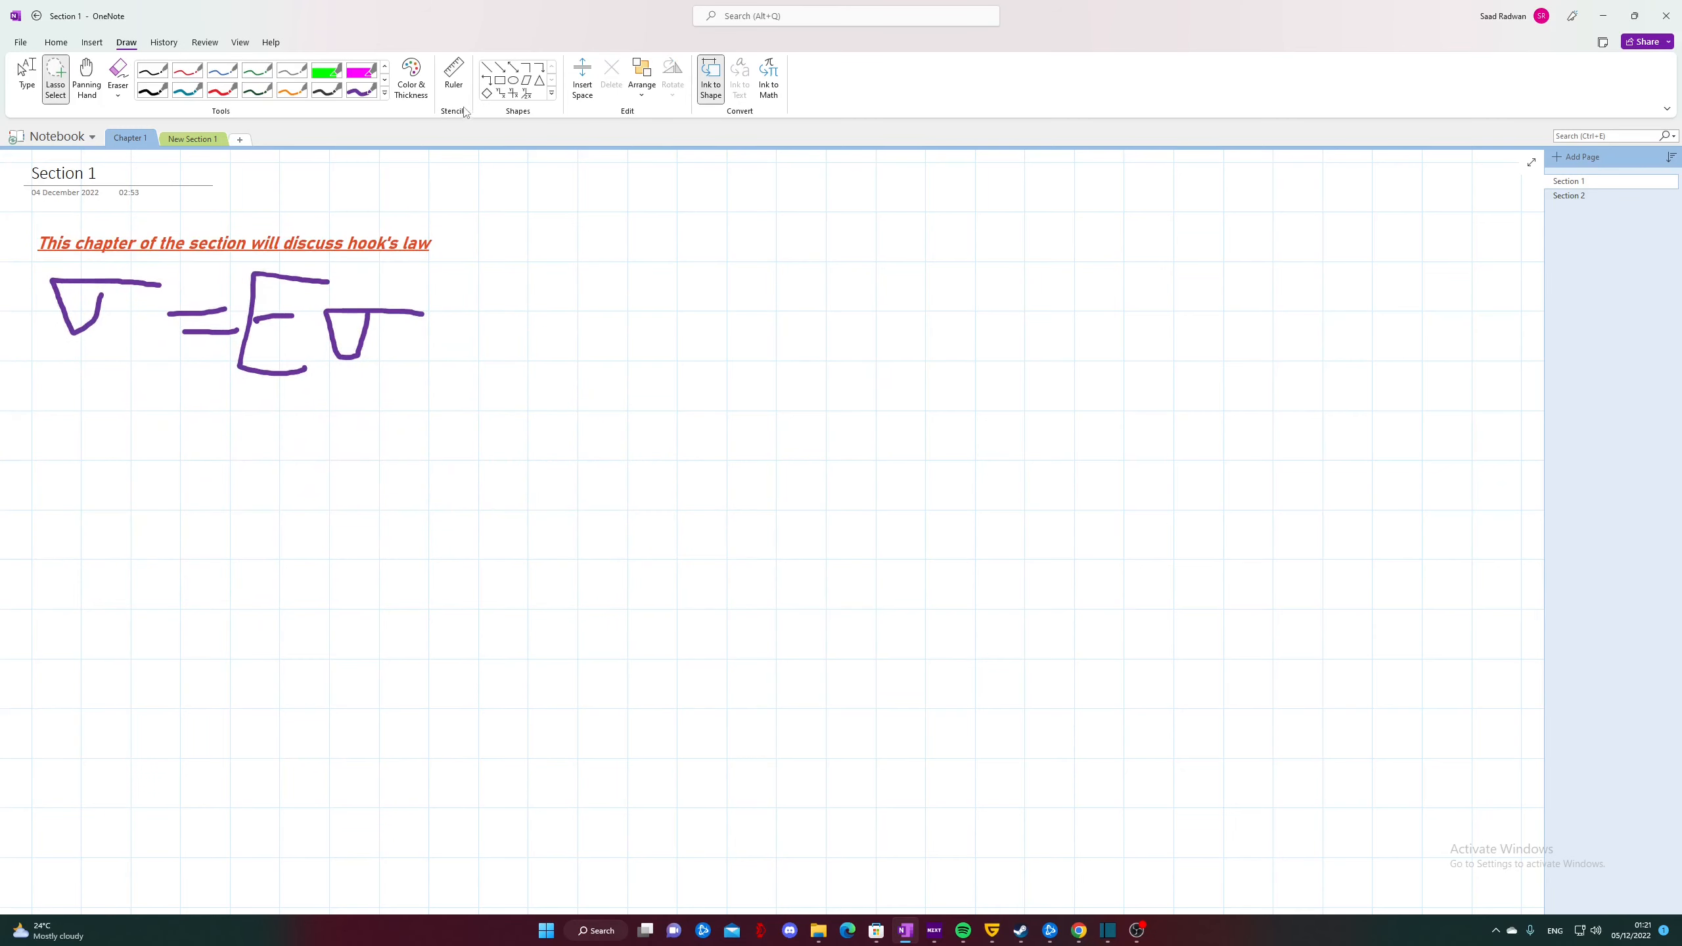
Step: Show the ruler just below the handwritten equation and draw a straight purple line along its upper edge
{"action": "left_click", "coordinate": [454, 76]}
{"action": "left_click_drag", "start_coordinate": [541, 504], "coordinate": [542, 416]}
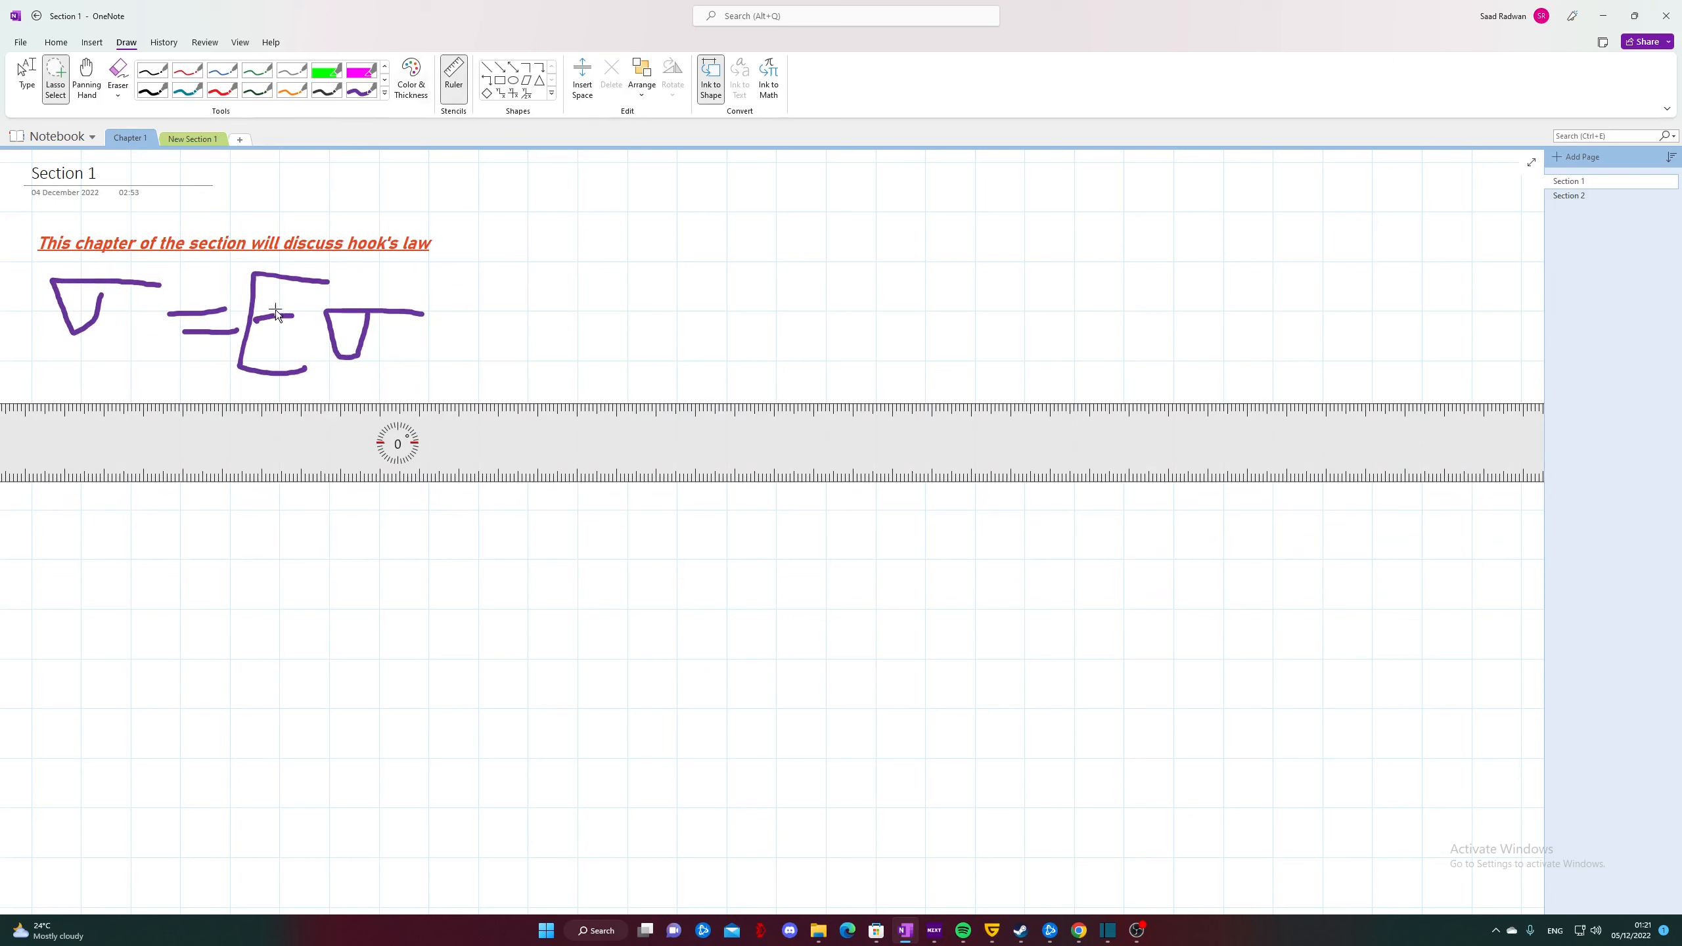
{"action": "left_click", "coordinate": [411, 76]}
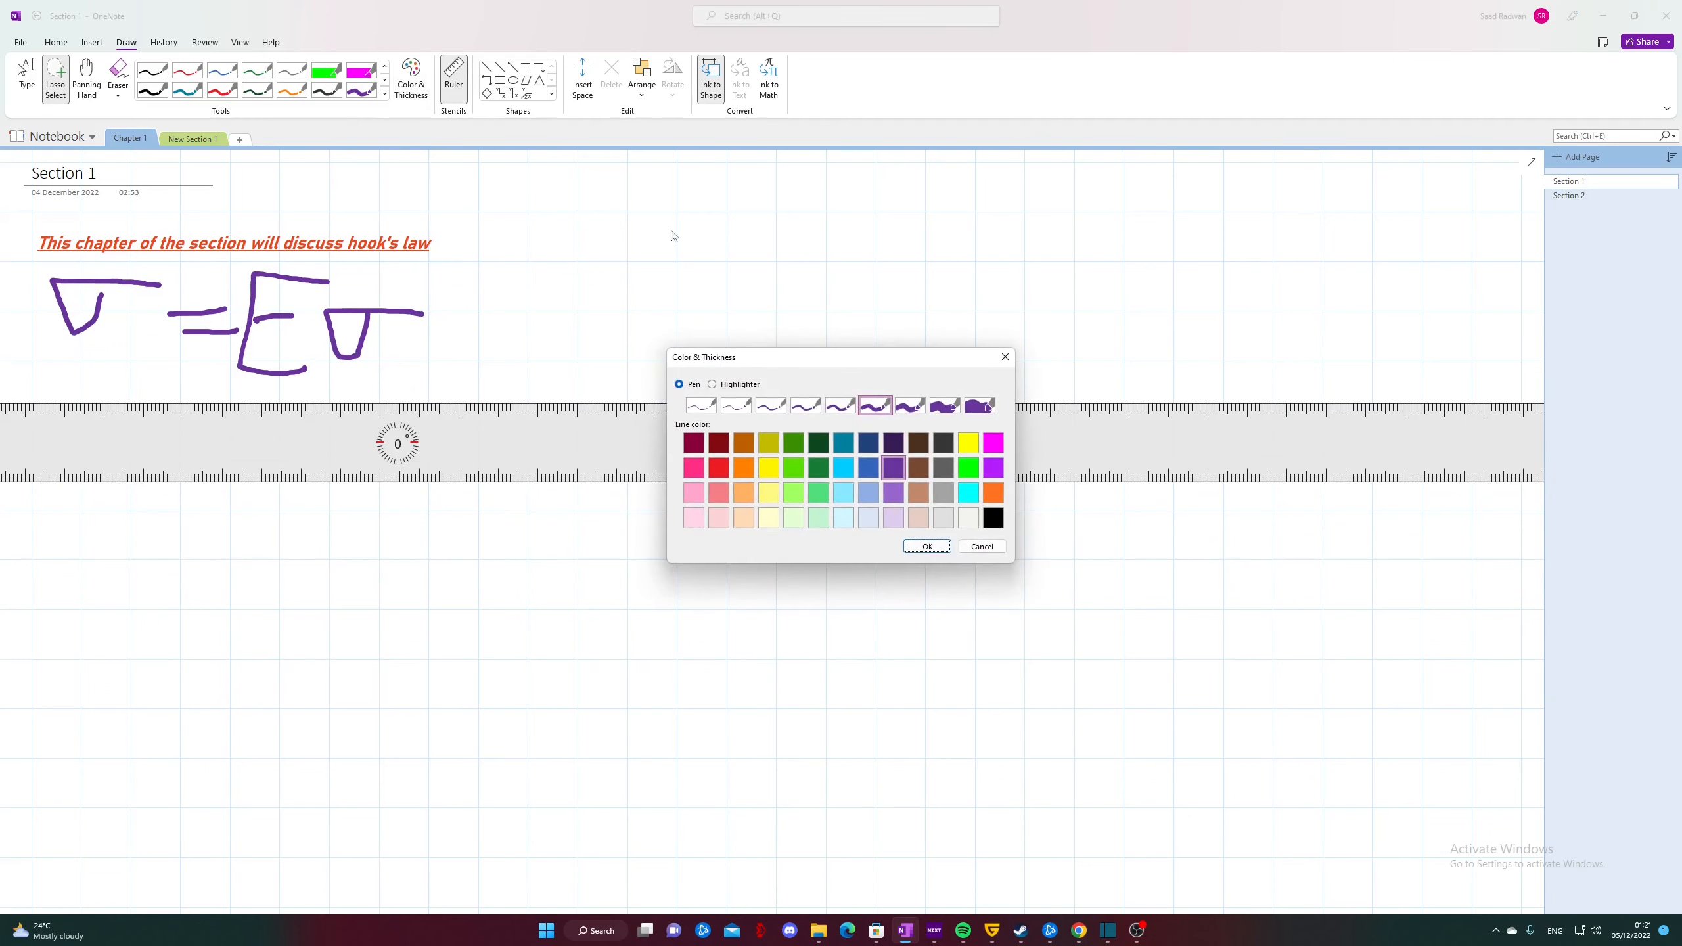
{"action": "left_click", "coordinate": [926, 546]}
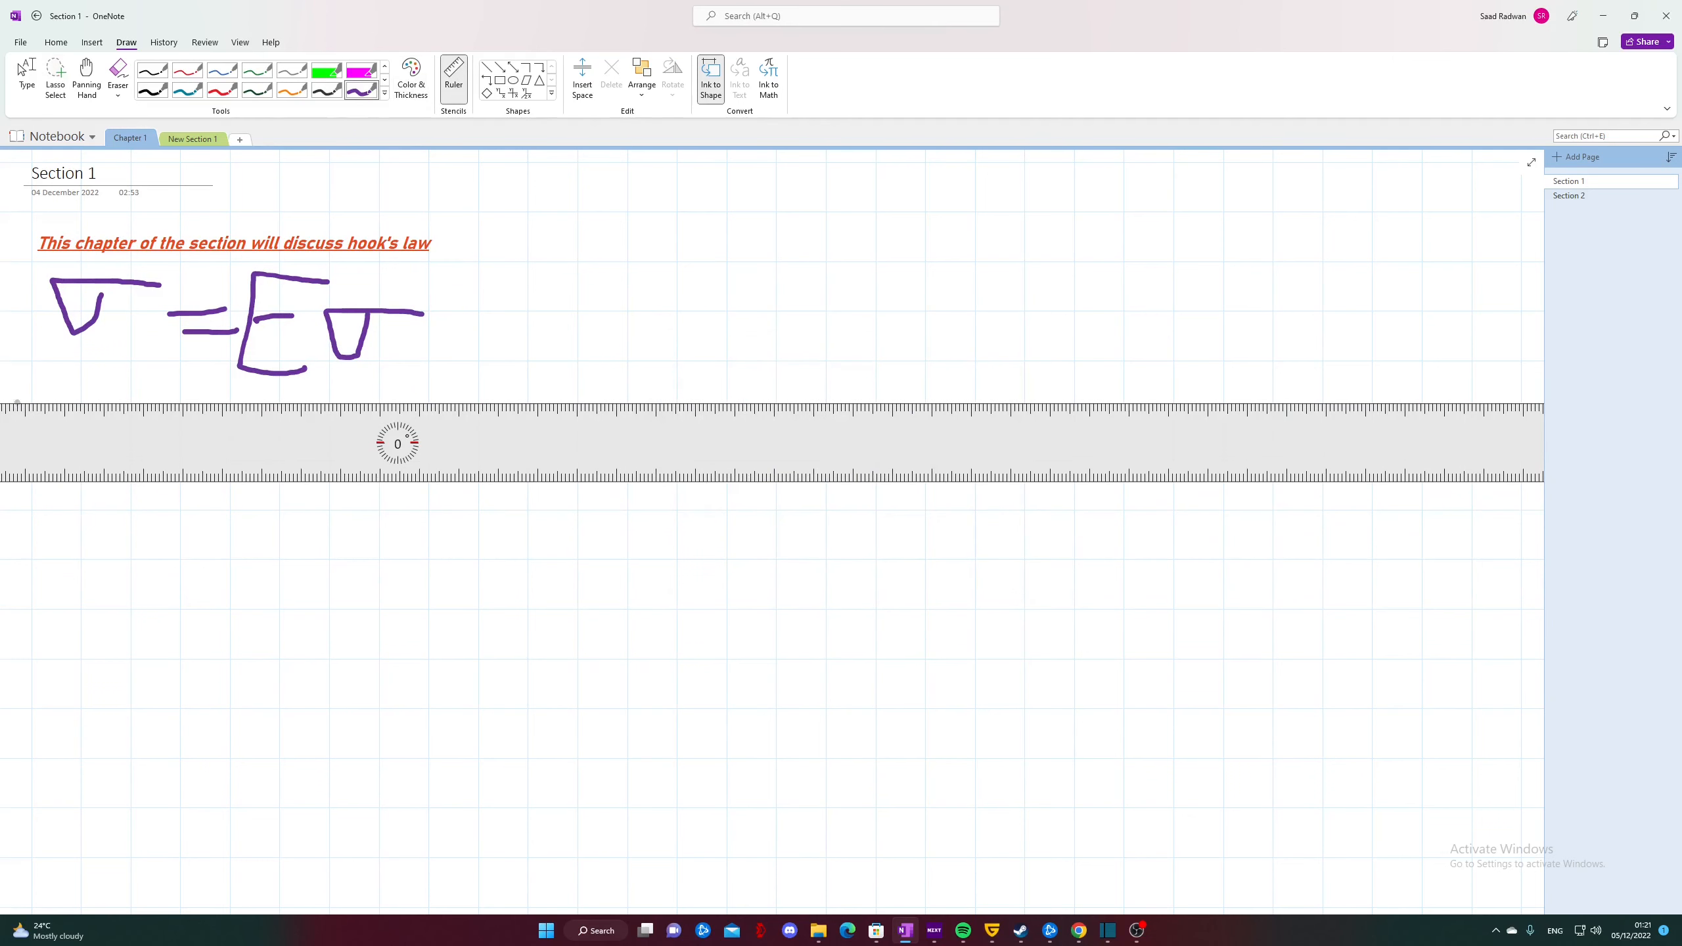
{"action": "left_click_drag", "start_coordinate": [16, 402], "coordinate": [496, 401]}
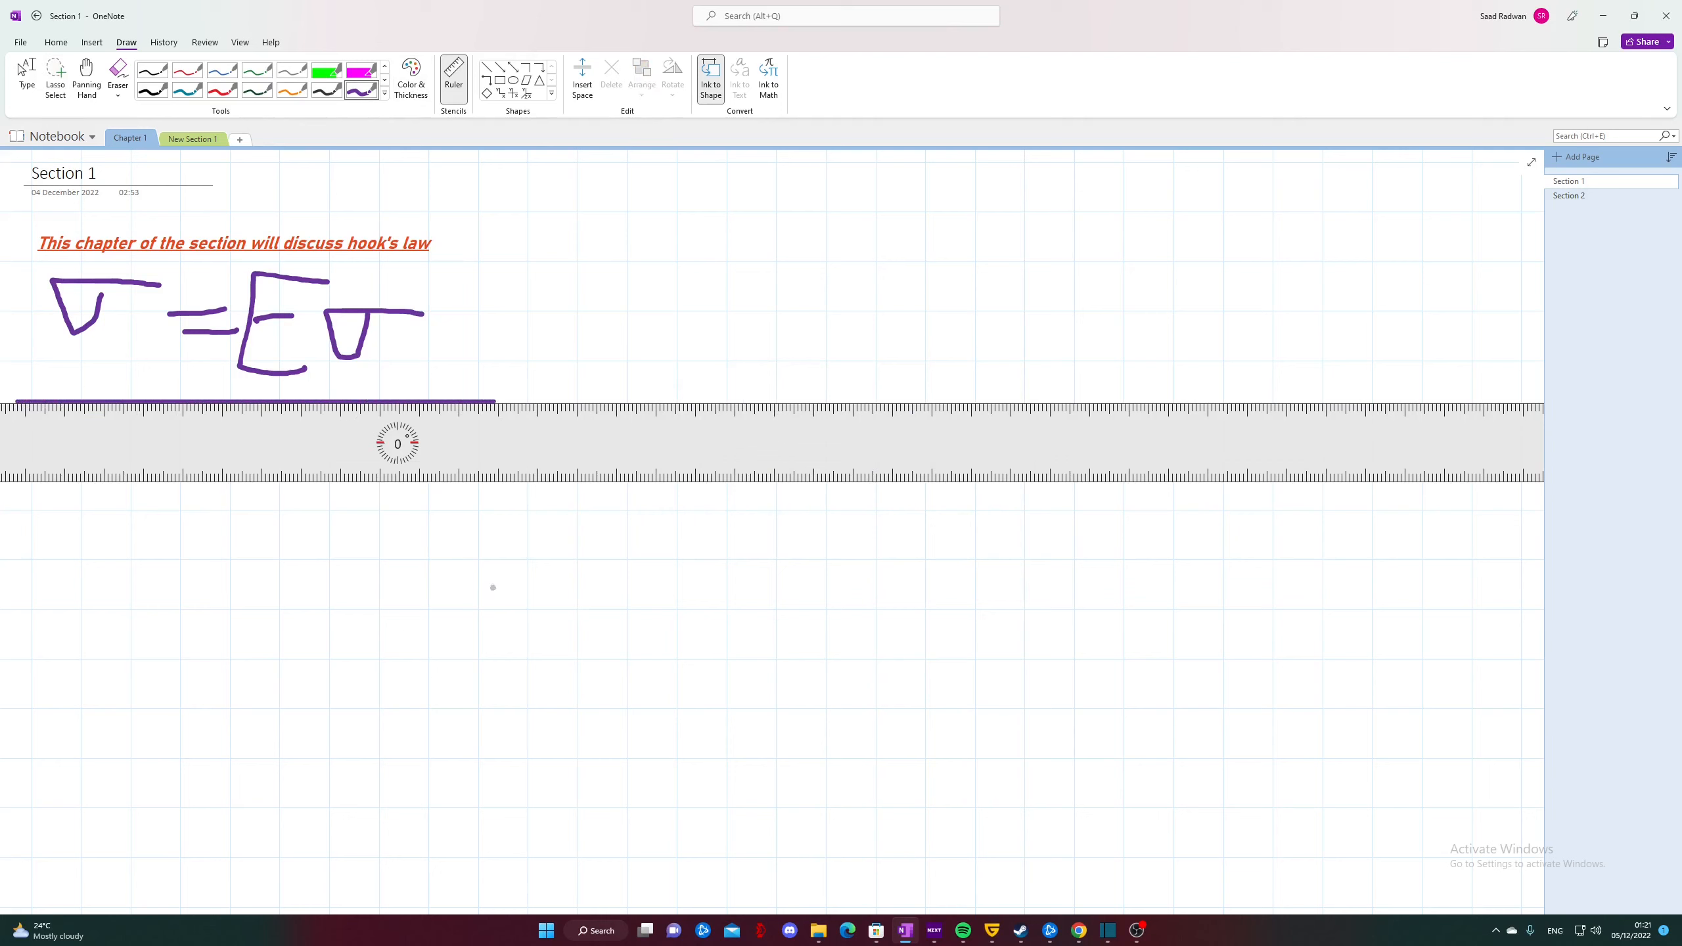
Step: Hide the ruler and draw a diamond, a rectangle and a circle below the purple line with the shape tools
{"action": "left_click", "coordinate": [487, 93]}
{"action": "left_click", "coordinate": [447, 90]}
{"action": "left_click_drag", "start_coordinate": [44, 439], "coordinate": [199, 588]}
{"action": "left_click", "coordinate": [500, 80]}
{"action": "left_click_drag", "start_coordinate": [289, 448], "coordinate": [501, 560]}
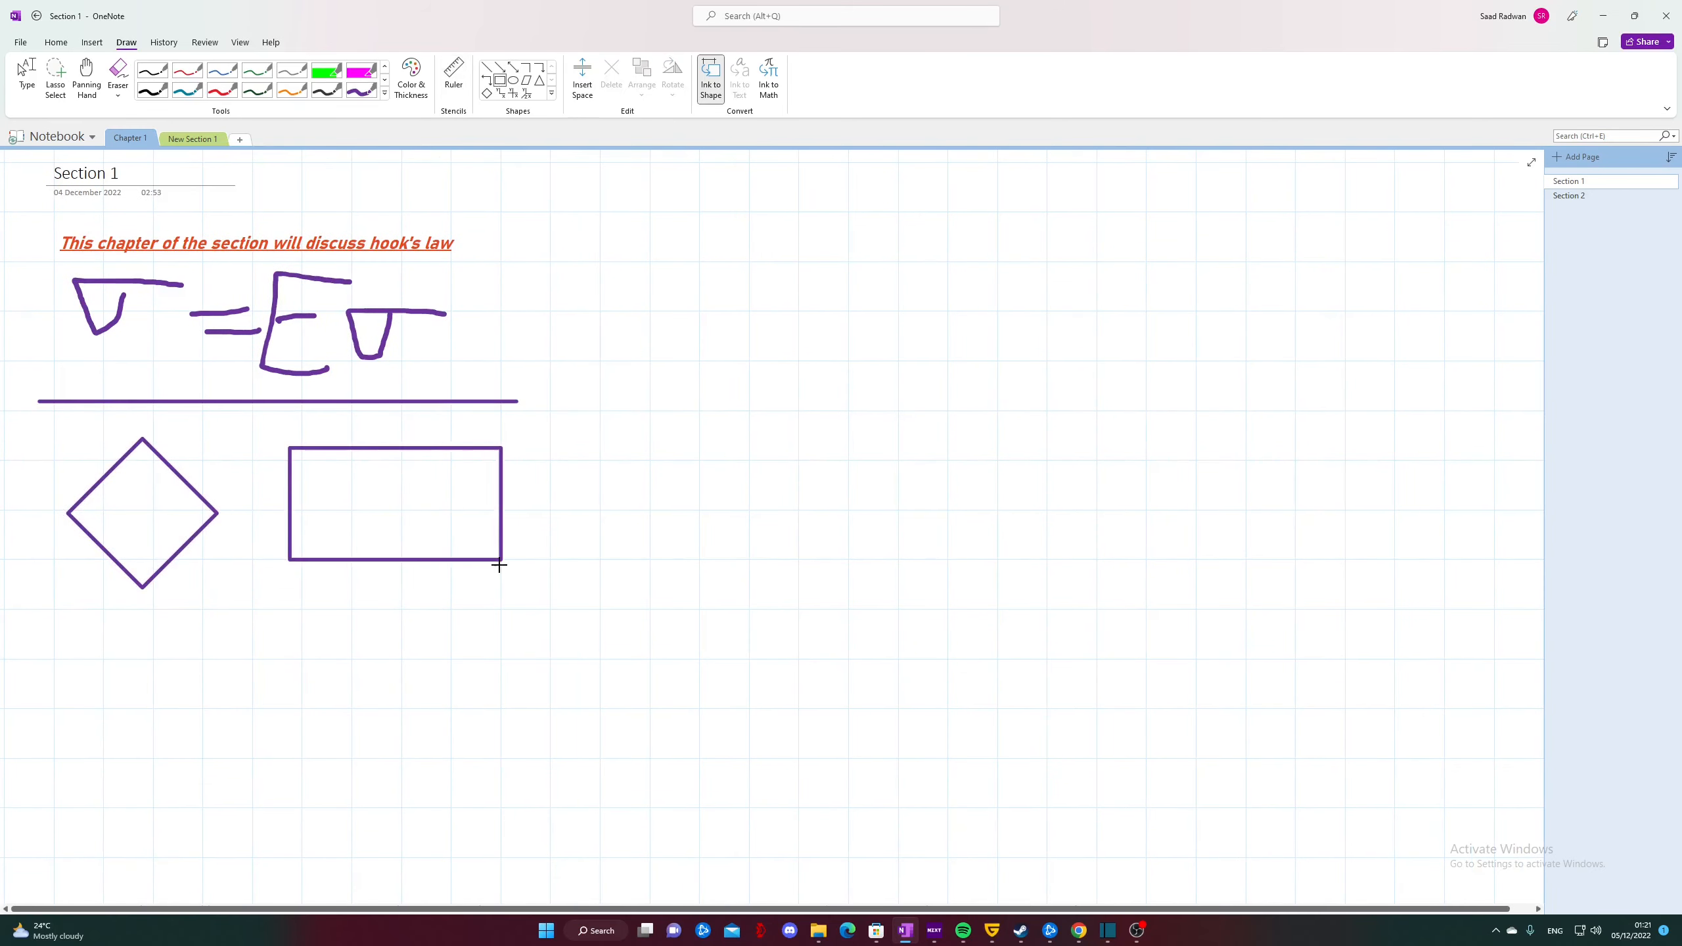
{"action": "left_click", "coordinate": [513, 80]}
{"action": "left_click_drag", "start_coordinate": [201, 619], "coordinate": [338, 758]}
{"action": "left_click_drag", "start_coordinate": [270, 694], "coordinate": [142, 695]}
{"action": "left_click", "coordinate": [361, 90]}
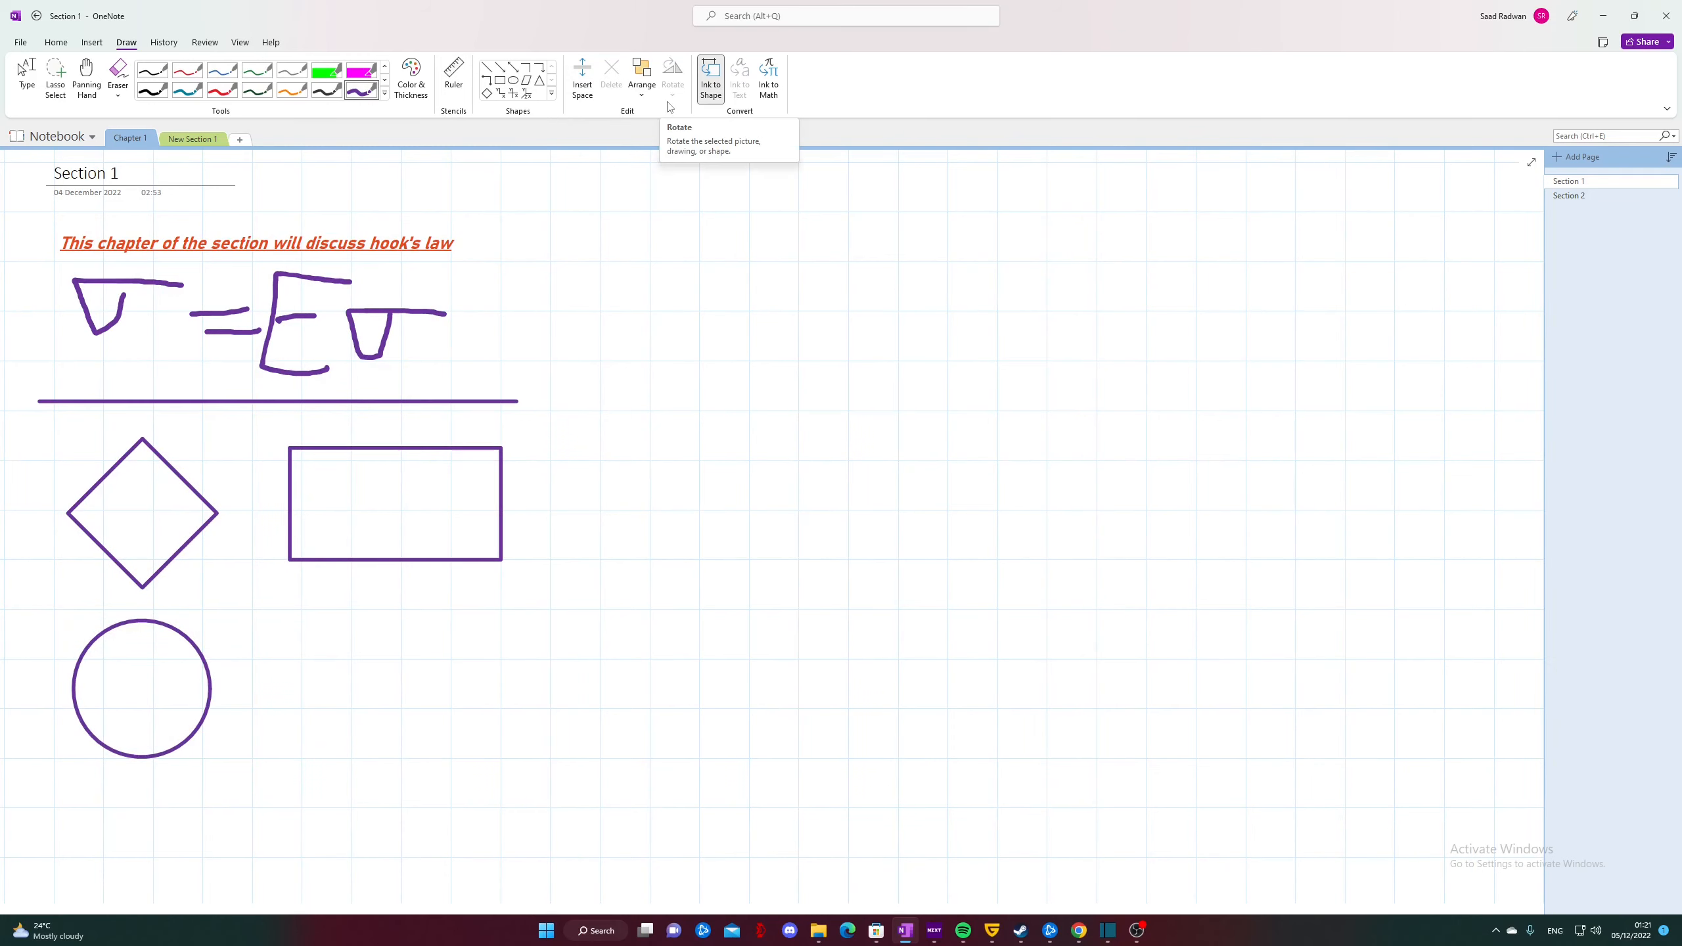
Step: With Ink to Shape turned on, sketch a rectangle, a circle and a triangle freehand in purple pen beside the existing shapes
{"action": "left_click", "coordinate": [711, 79]}
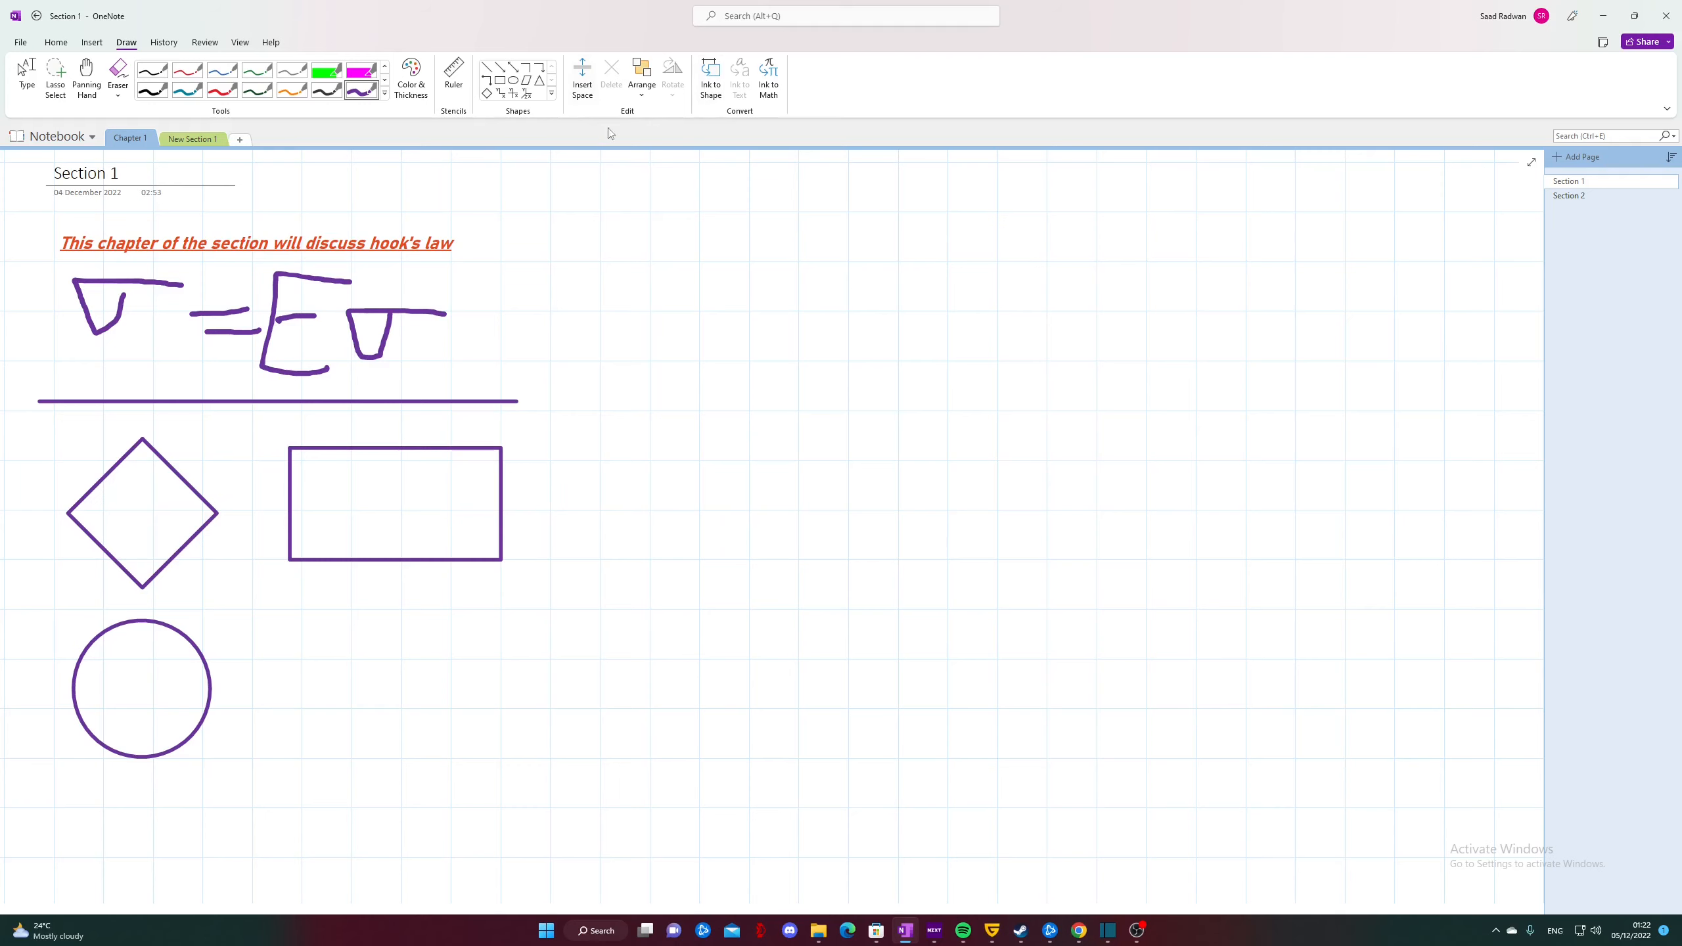
{"action": "left_click", "coordinate": [711, 78]}
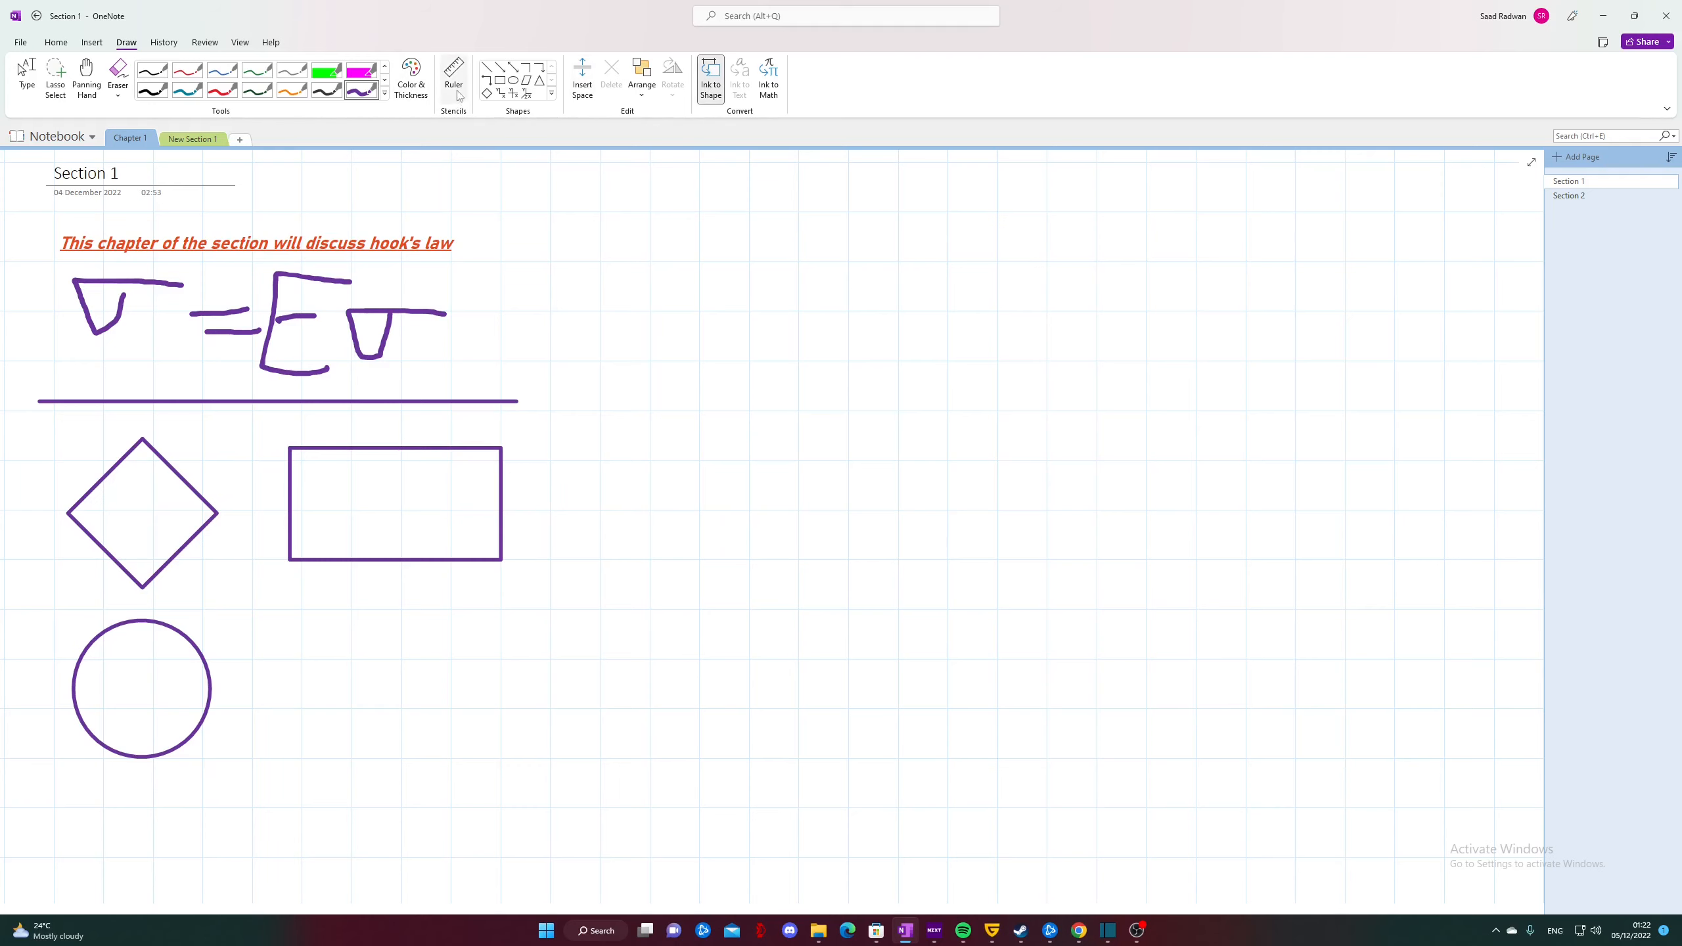
{"action": "left_click", "coordinate": [410, 85]}
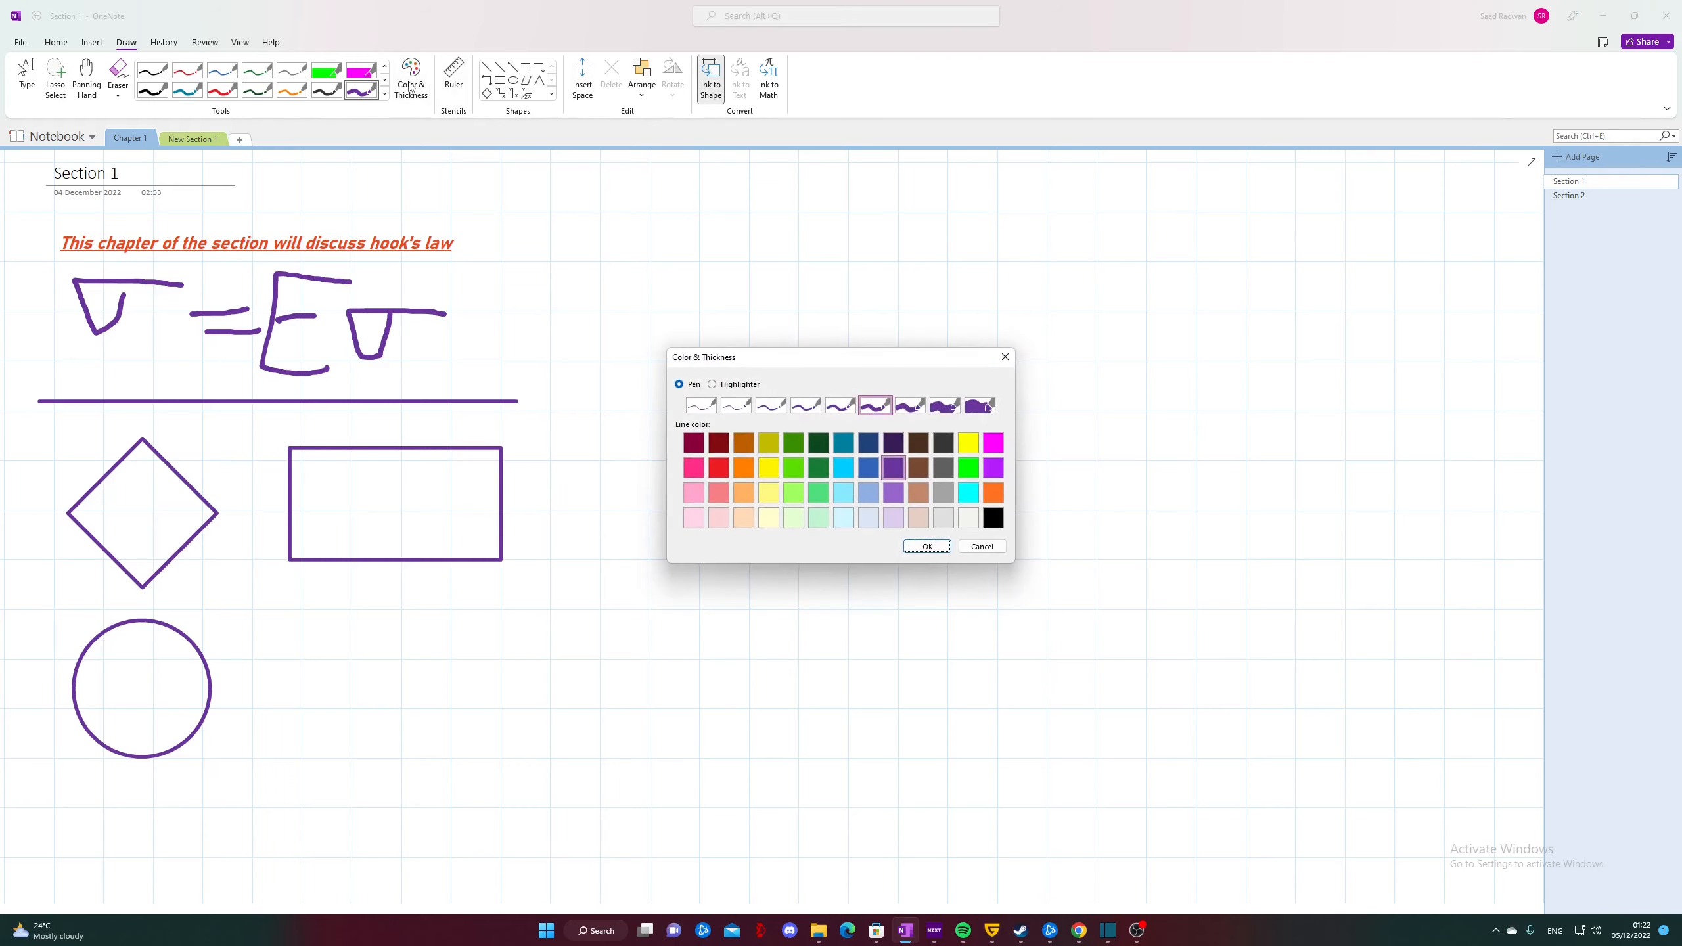
{"action": "left_click", "coordinate": [927, 546]}
{"action": "mouse_move", "coordinate": [308, 623]}
{"action": "left_mouse_down"}
{"action": "mouse_move", "coordinate": [502, 624]}
{"action": "mouse_move", "coordinate": [307, 628]}
{"action": "left_mouse_up"}
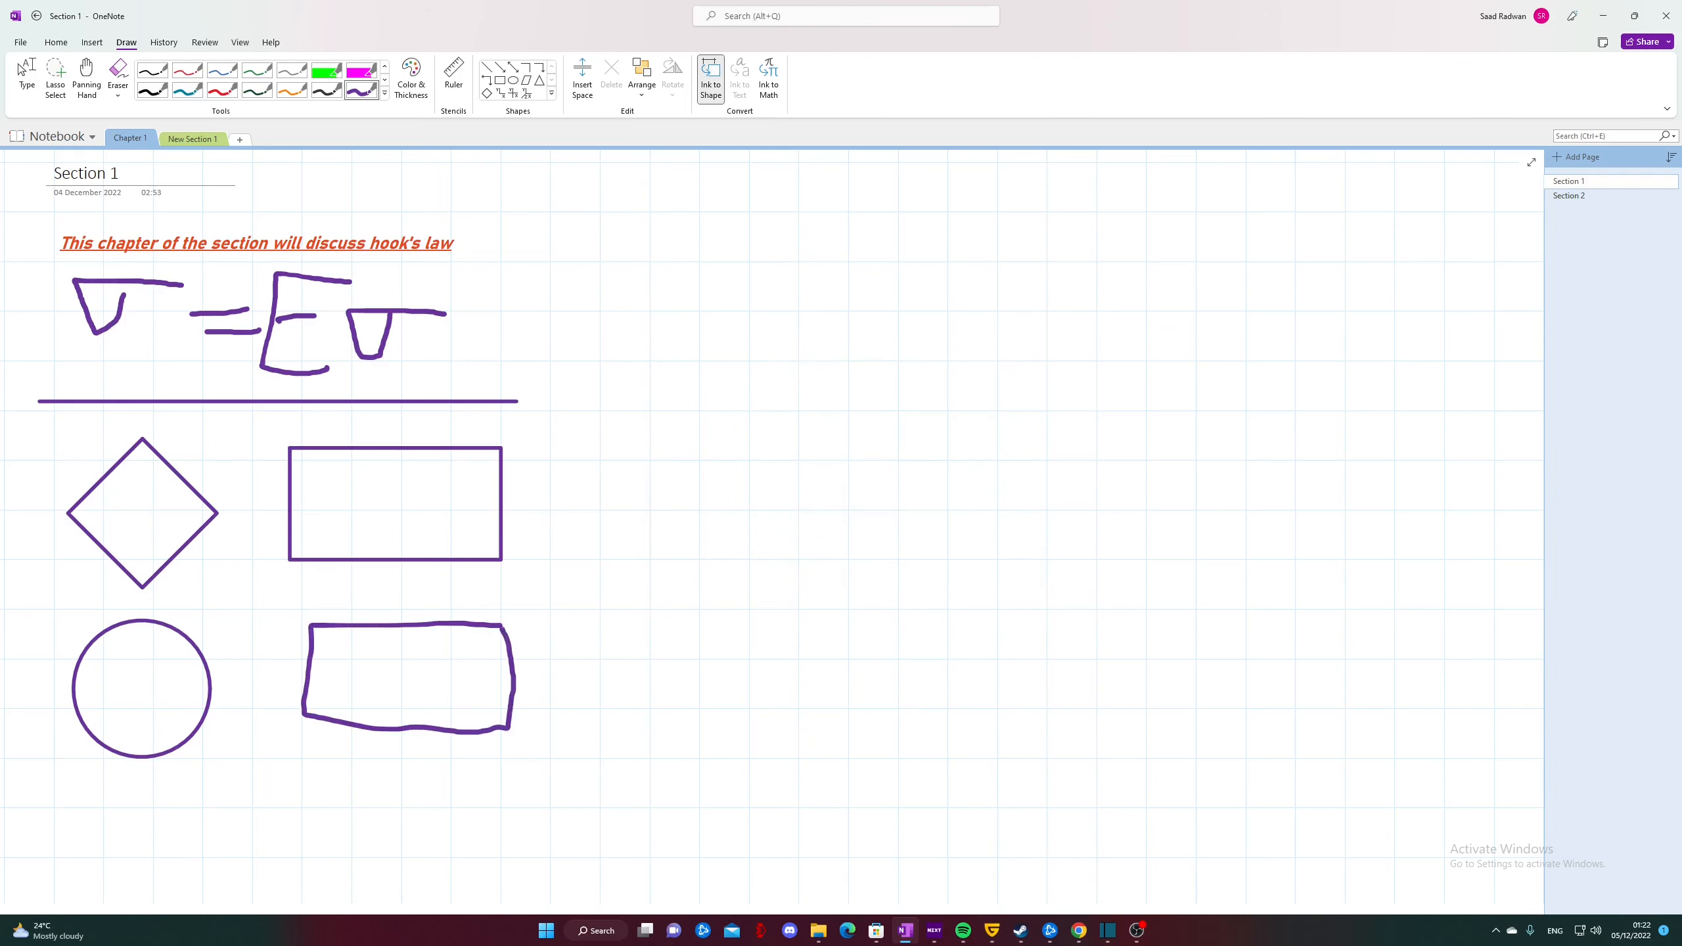
{"action": "left_click_drag", "start_coordinate": [641, 466], "coordinate": [636, 467]}
{"action": "mouse_move", "coordinate": [640, 598]}
{"action": "left_mouse_down"}
{"action": "mouse_move", "coordinate": [594, 719]}
{"action": "mouse_move", "coordinate": [645, 596]}
{"action": "left_mouse_up"}
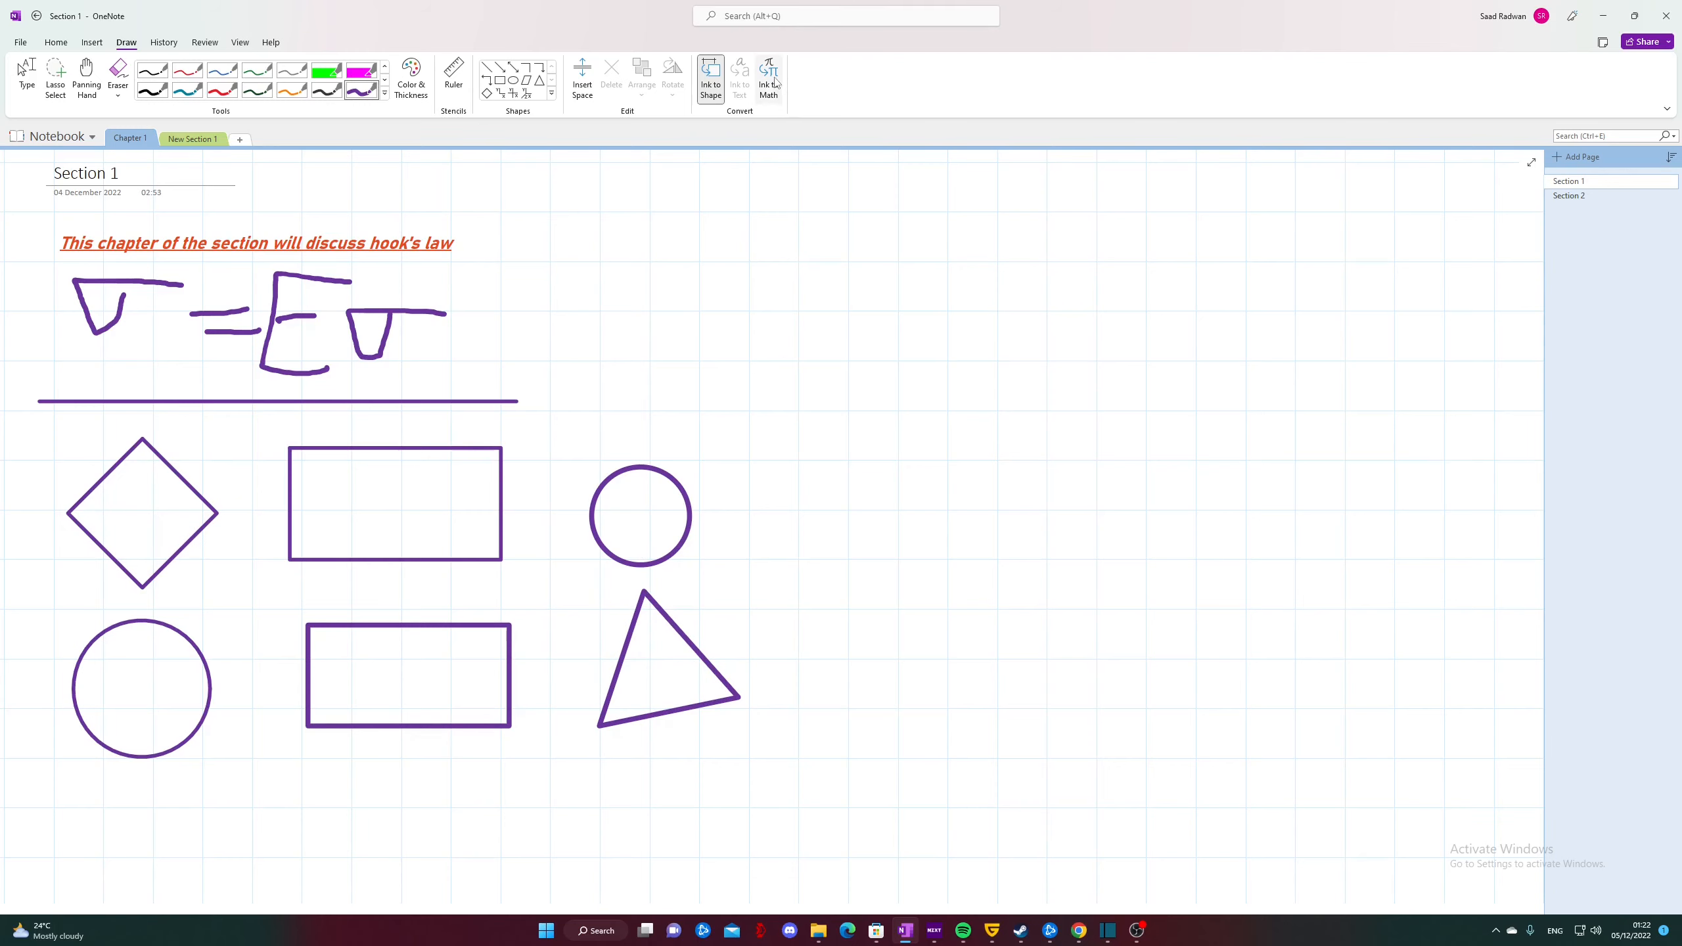
Step: Handwrite "y = sin x" with Ink to Math, erase and rewrite the x, and insert the equation into the page
{"action": "left_click", "coordinate": [772, 78]}
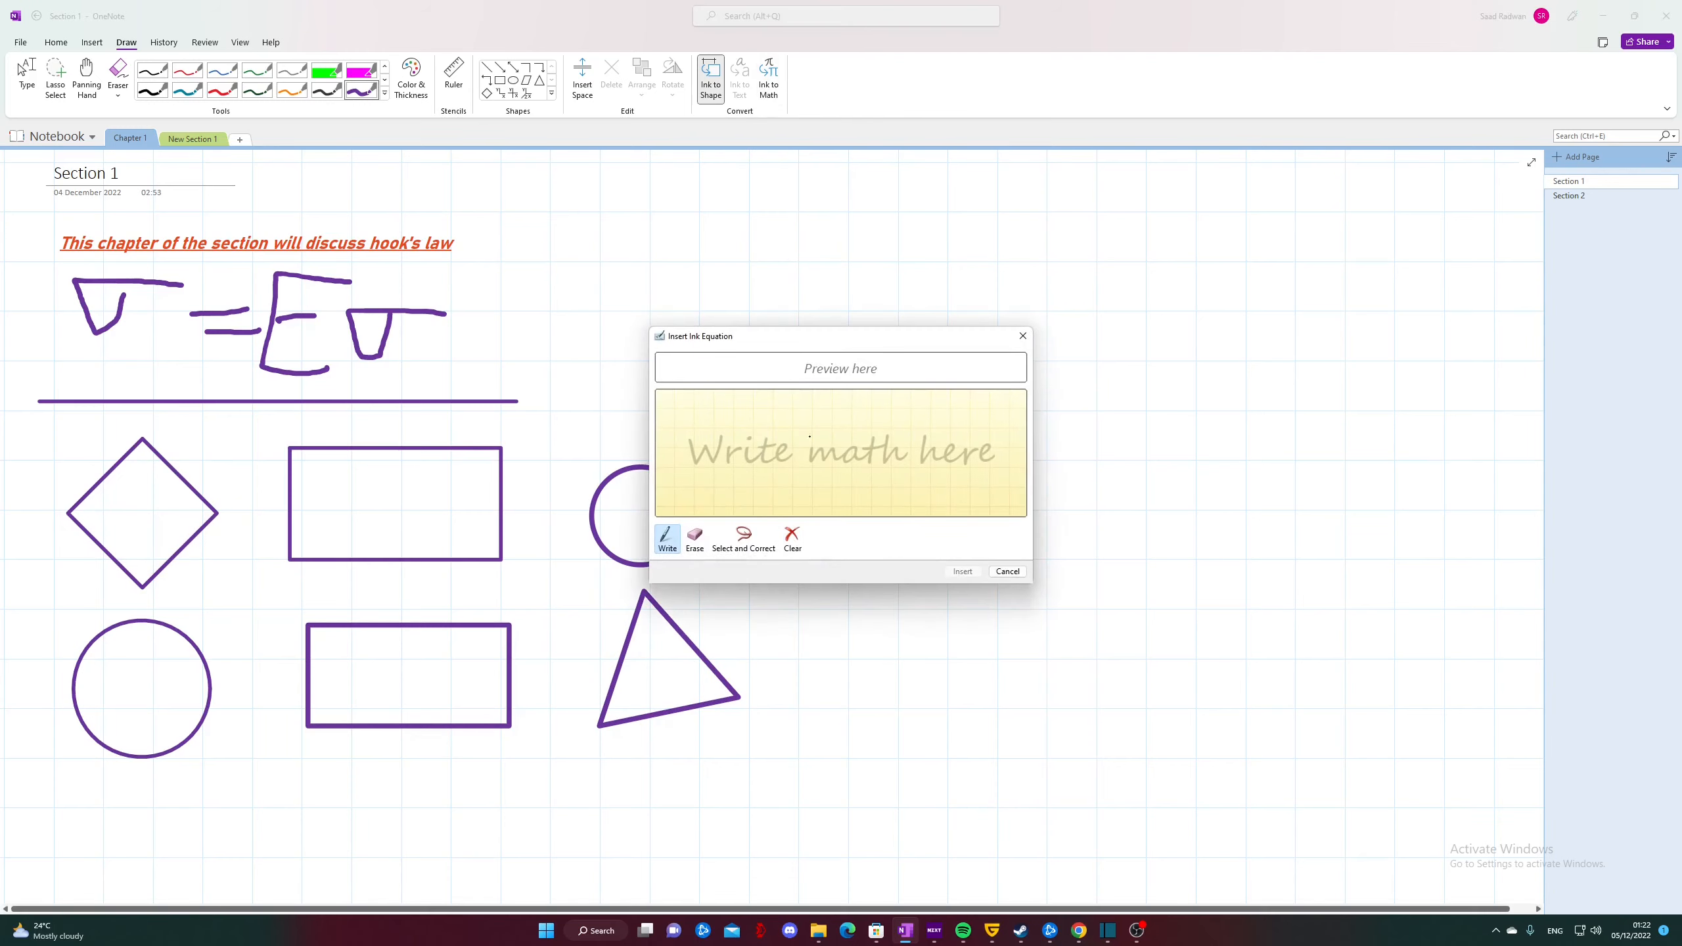
{"action": "mouse_move", "coordinate": [736, 425]}
{"action": "left_mouse_down"}
{"action": "mouse_move", "coordinate": [751, 449]}
{"action": "mouse_move", "coordinate": [738, 470]}
{"action": "mouse_move", "coordinate": [841, 460]}
{"action": "mouse_move", "coordinate": [981, 482]}
{"action": "left_mouse_up"}
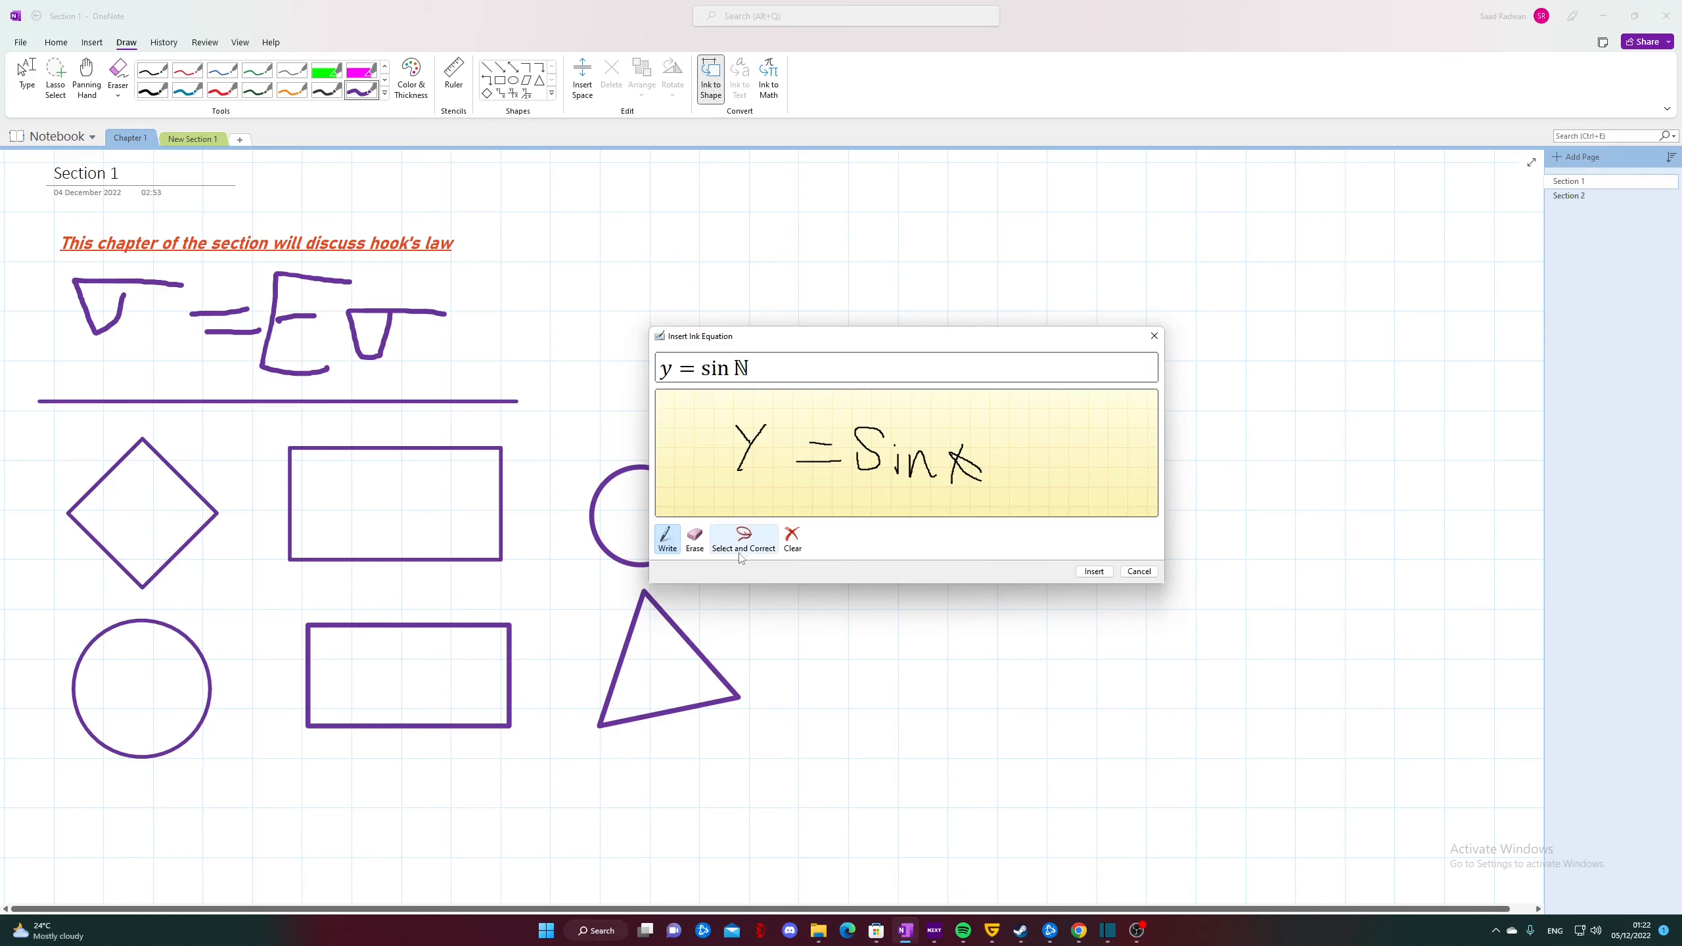
{"action": "left_click", "coordinate": [694, 538]}
{"action": "left_click_drag", "start_coordinate": [973, 459], "coordinate": [948, 469]}
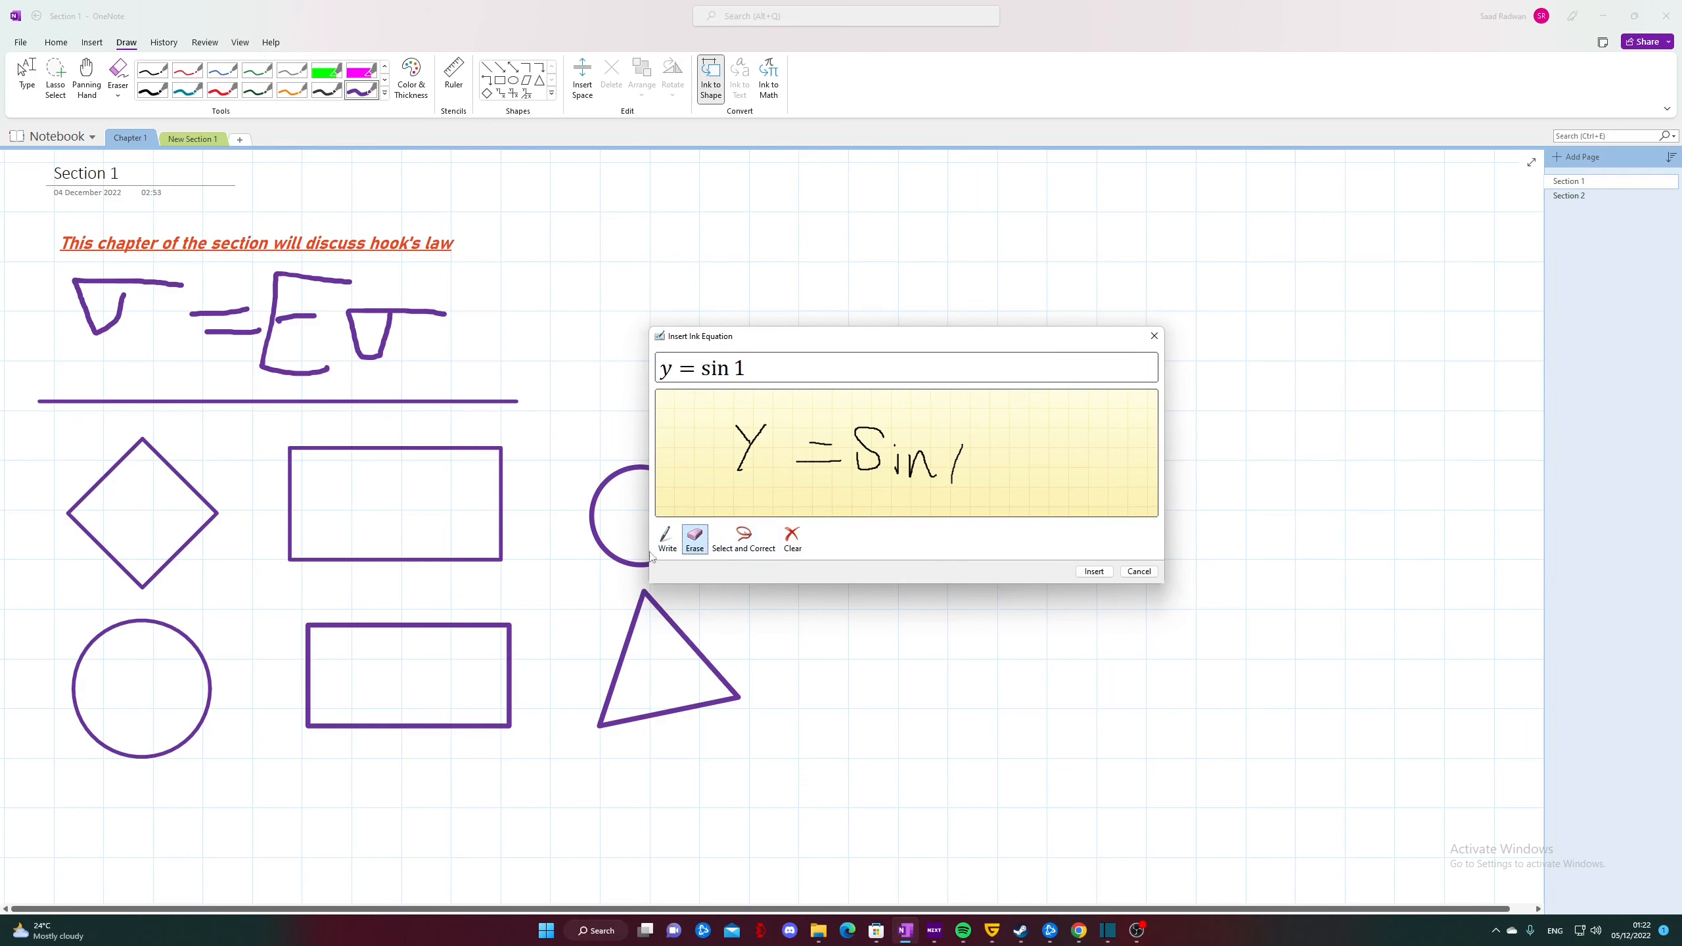
{"action": "left_click", "coordinate": [667, 538]}
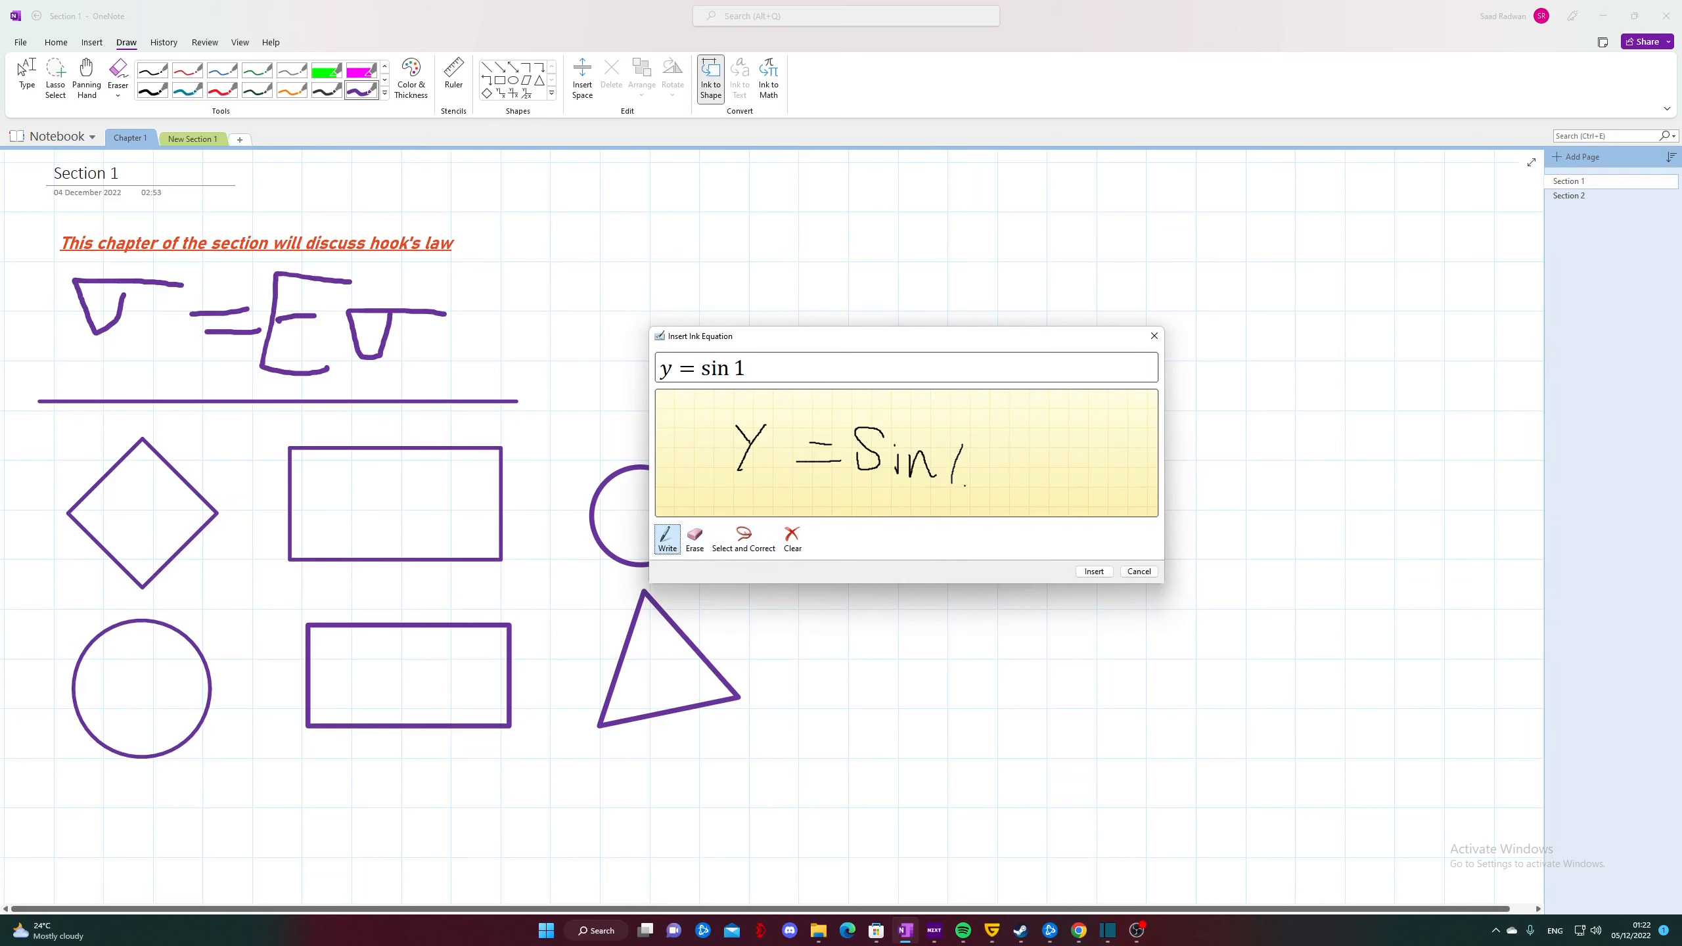
{"action": "left_click", "coordinate": [1094, 571]}
Step: Set the inserted equation to font size 20 in red and move it beside the handwritten equation
{"action": "left_click_drag", "start_coordinate": [656, 726], "coordinate": [269, 815]}
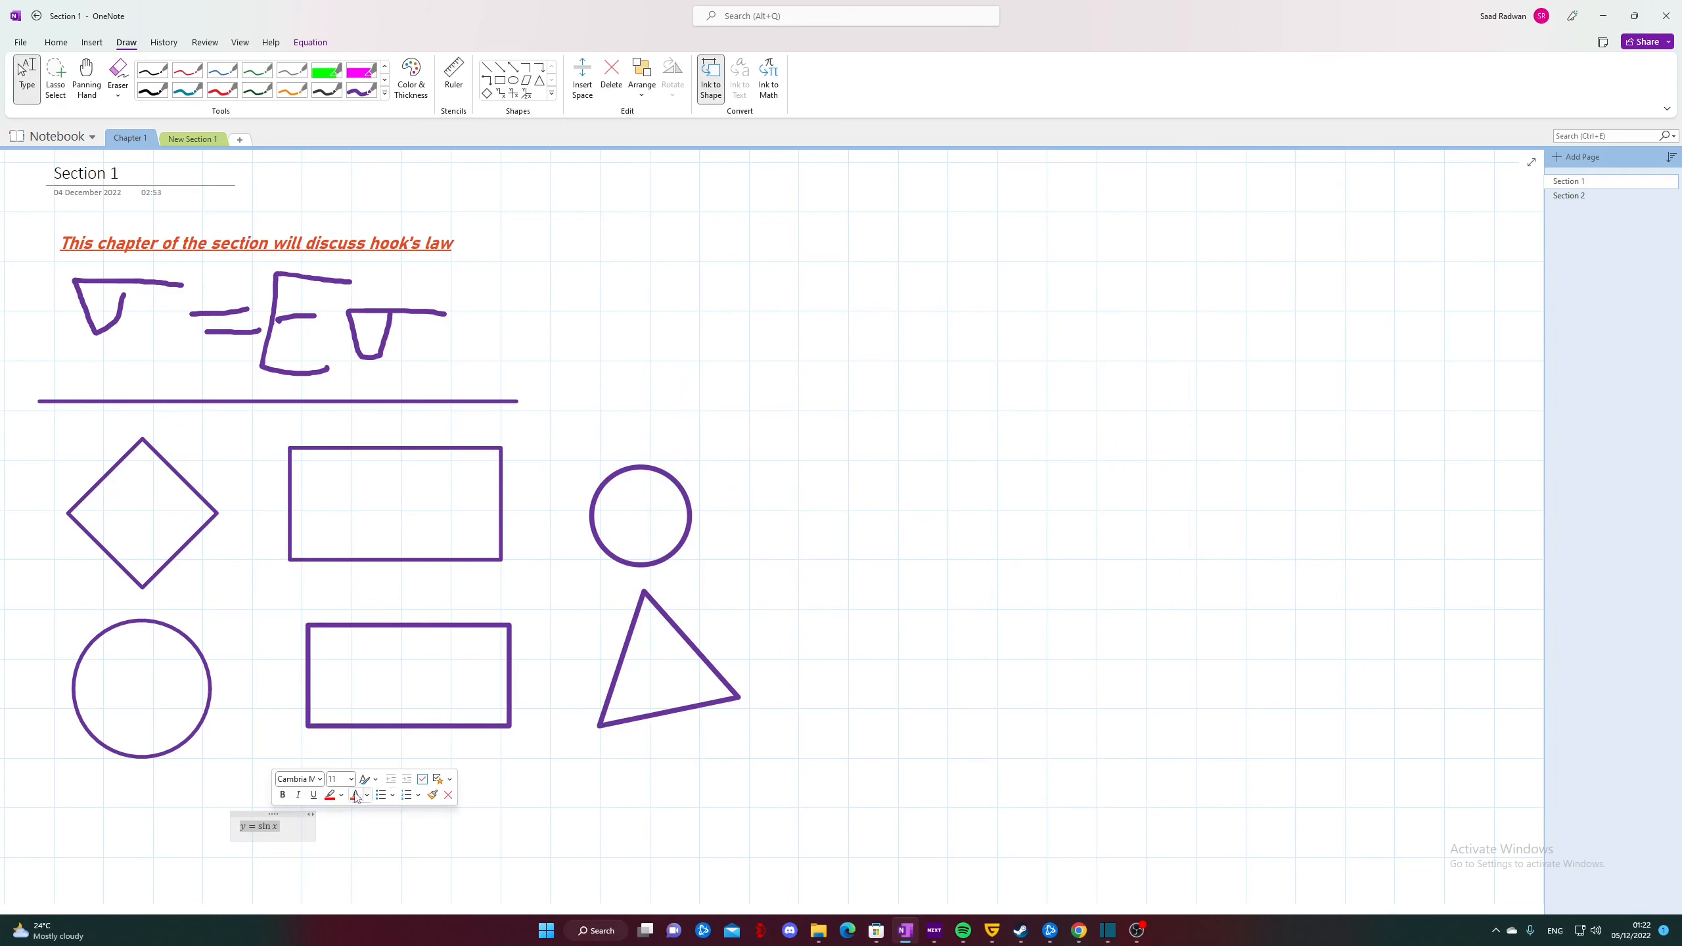
{"action": "left_click", "coordinate": [351, 782]}
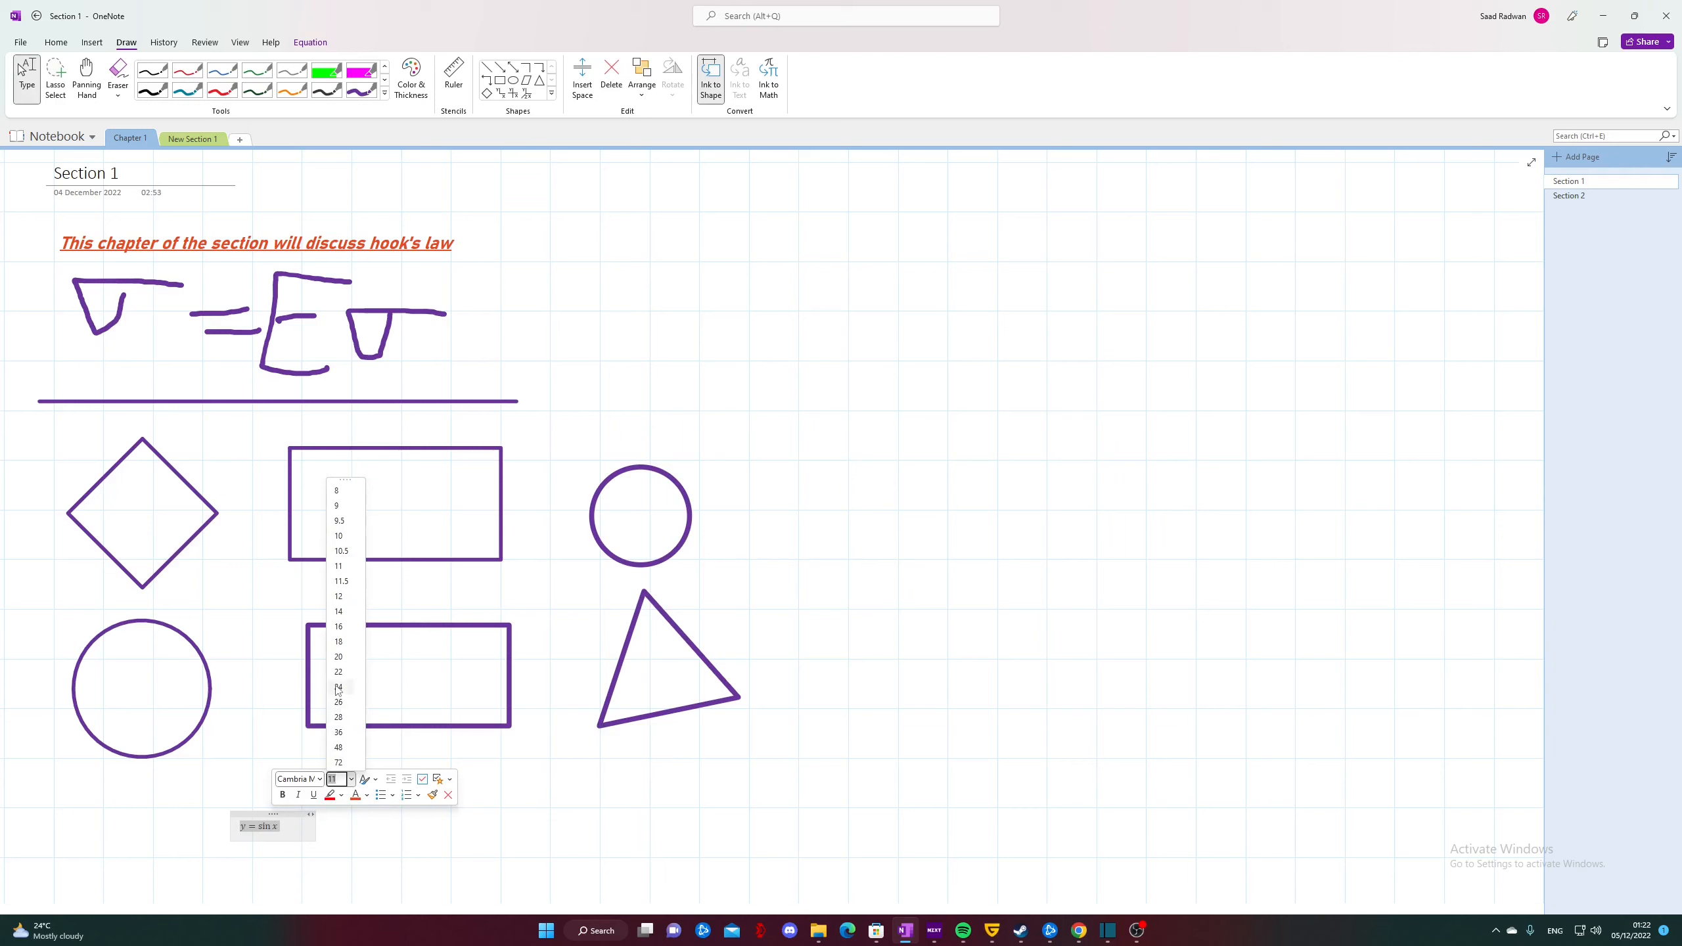
{"action": "left_click", "coordinate": [338, 657]}
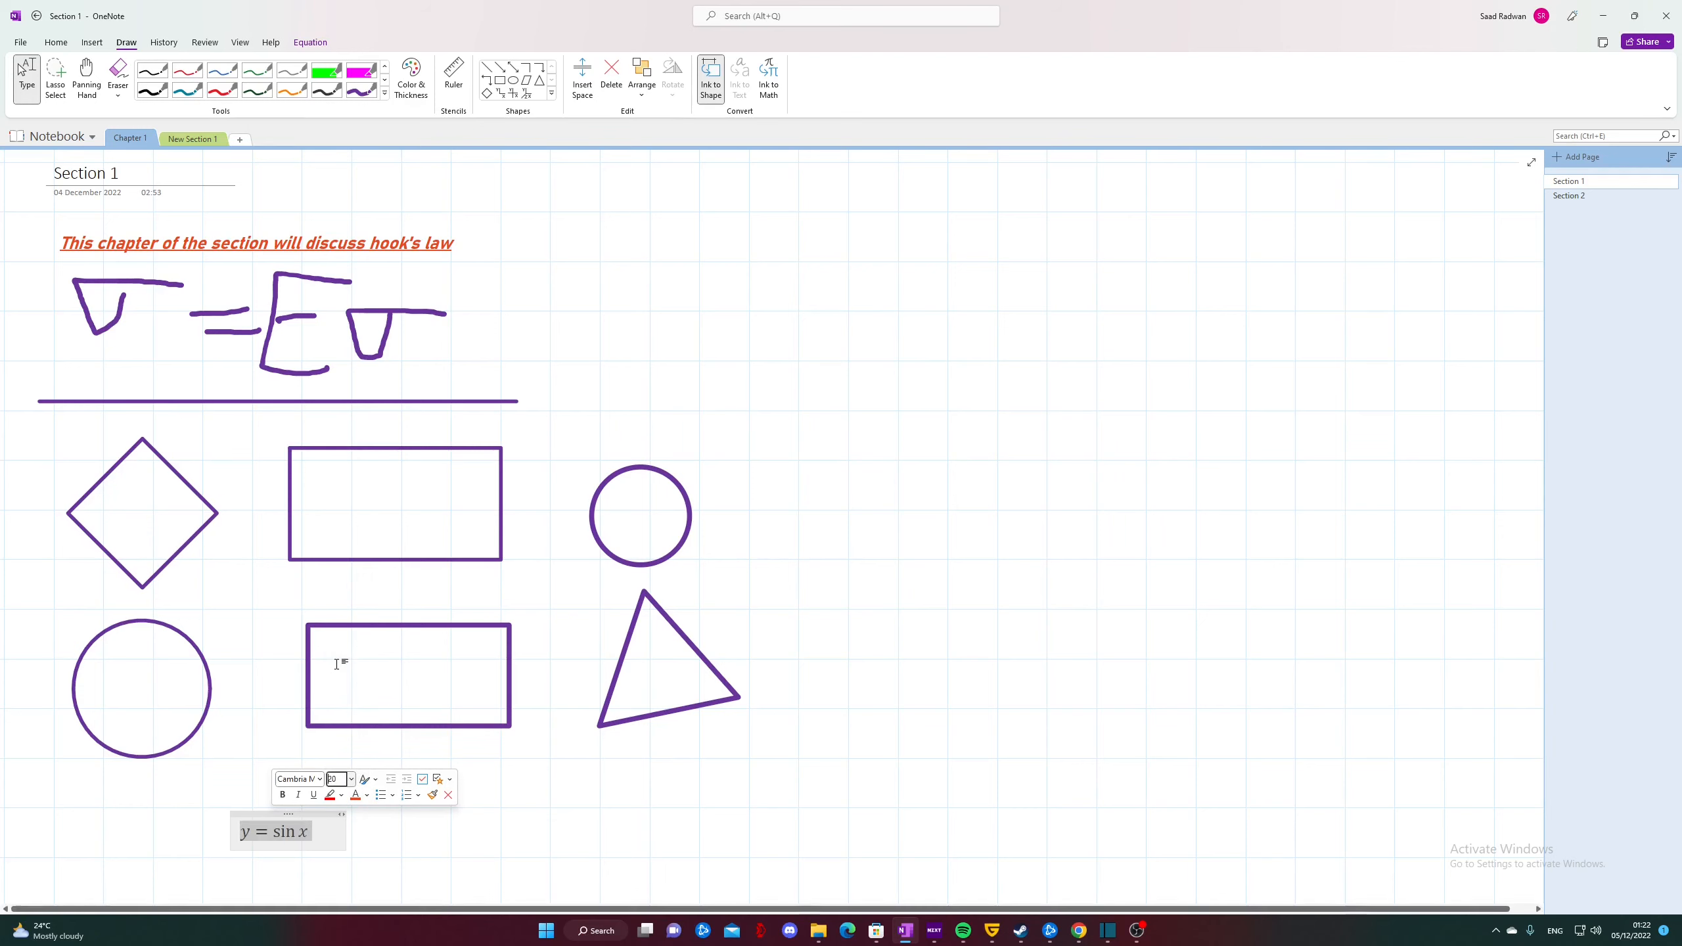
{"action": "left_click", "coordinate": [355, 794]}
{"action": "left_click_drag", "start_coordinate": [287, 814], "coordinate": [549, 300]}
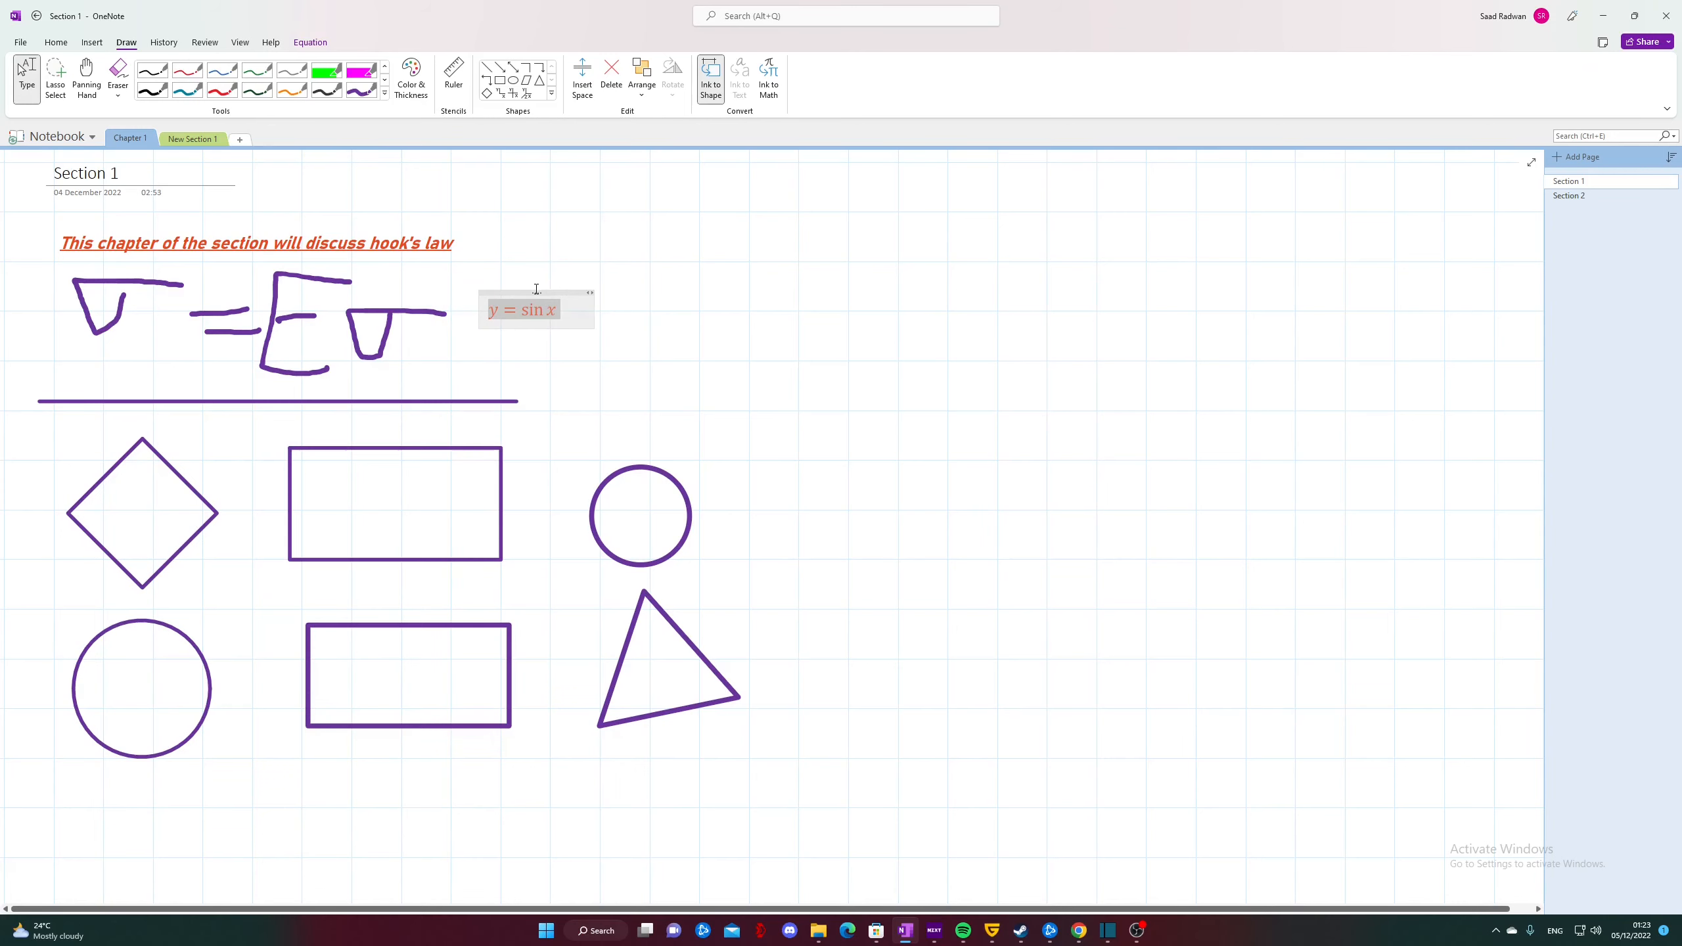
Step: Change the "y = sin x" equation's font to Arial Black and move the equation slightly up and right
{"action": "left_click", "coordinate": [559, 256]}
{"action": "left_click", "coordinate": [583, 256]}
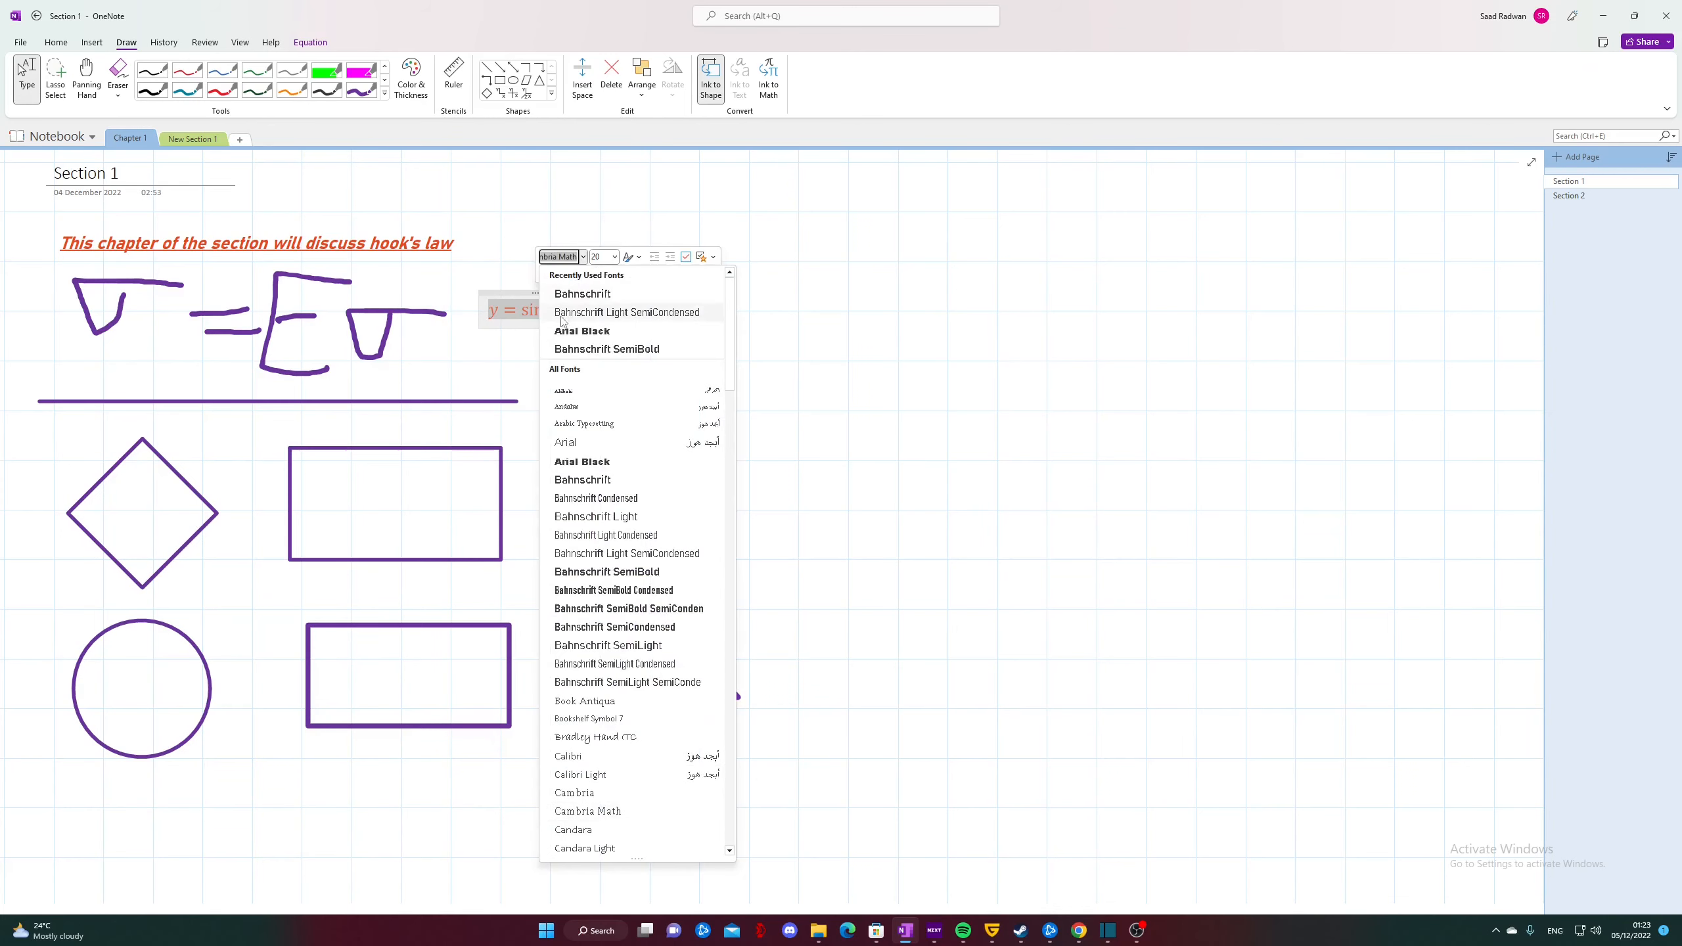
{"action": "left_click", "coordinate": [583, 331]}
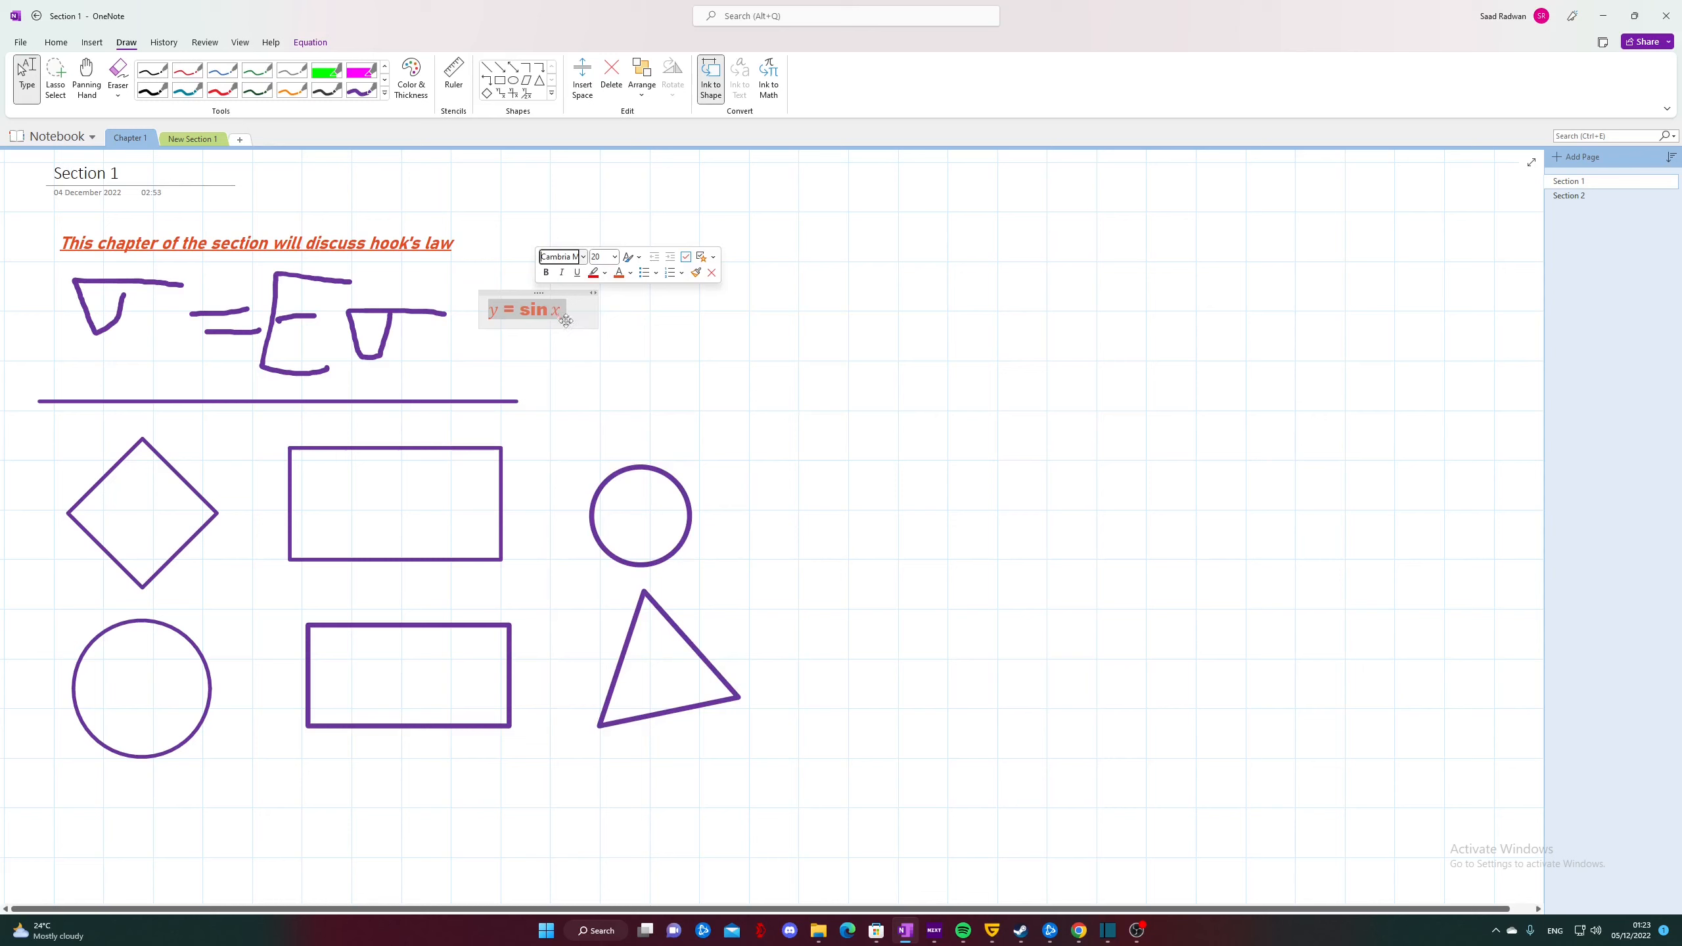
{"action": "left_click", "coordinate": [628, 329]}
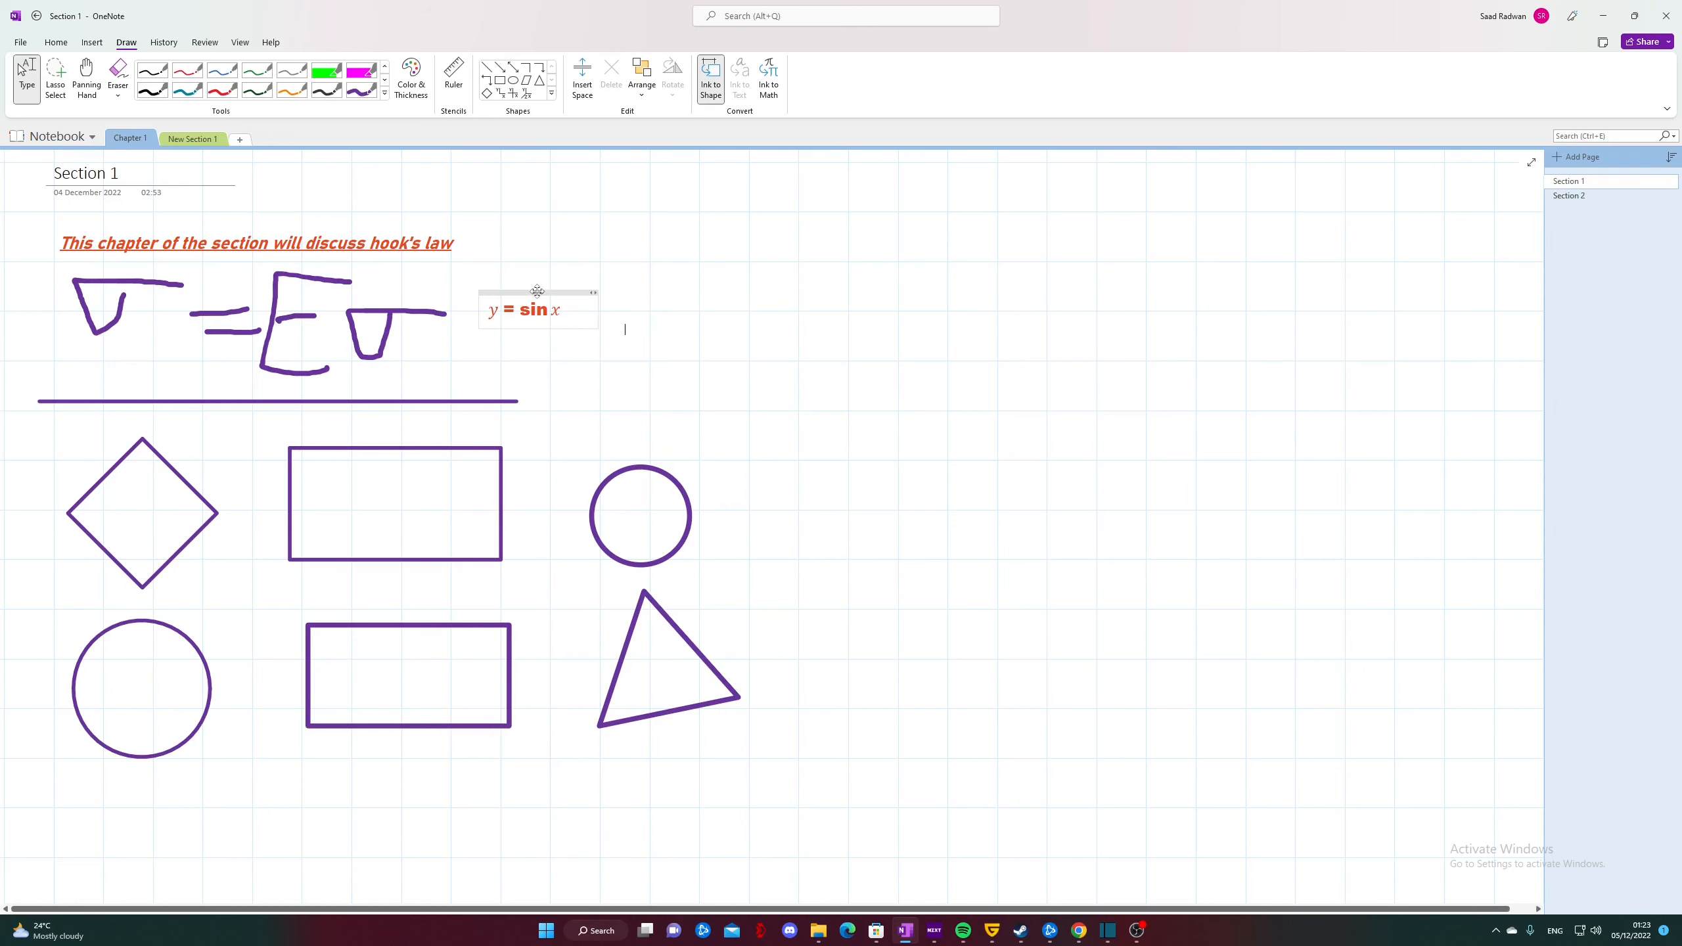
{"action": "mouse_move", "coordinate": [541, 293]}
{"action": "left_mouse_down"}
{"action": "mouse_move", "coordinate": [554, 268]}
{"action": "mouse_move", "coordinate": [570, 279]}
{"action": "left_mouse_up"}
{"action": "left_click", "coordinate": [638, 341]}
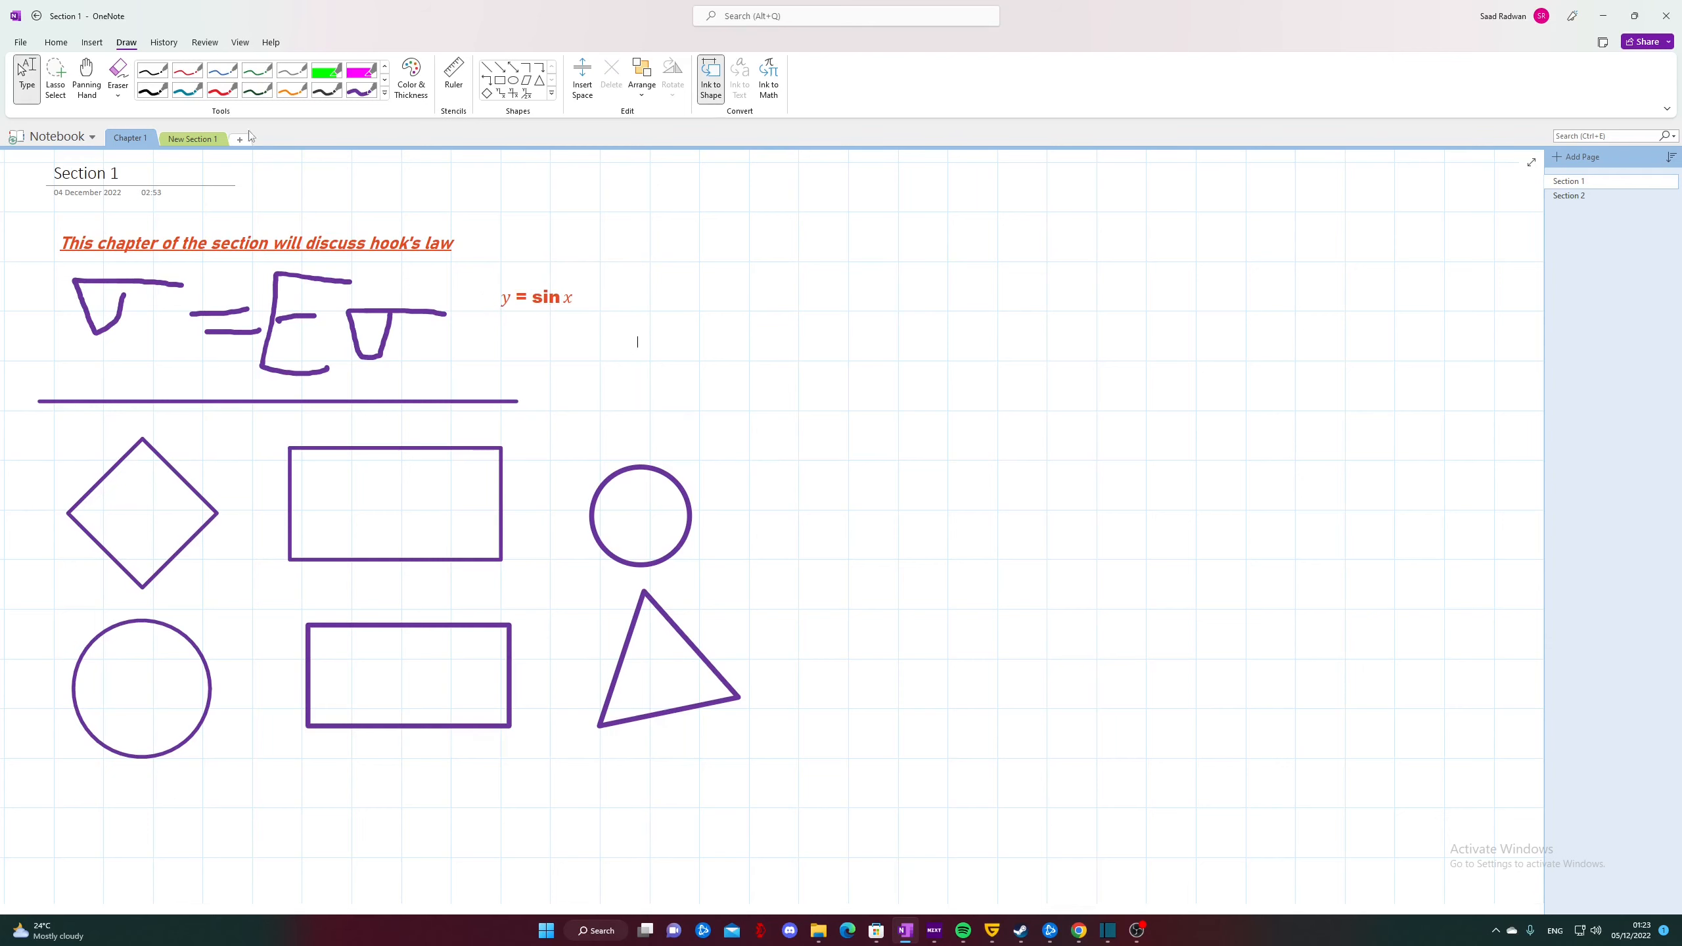
Step: Erase all the drawn shapes below the purple line with the eraser
{"action": "left_click", "coordinate": [118, 71]}
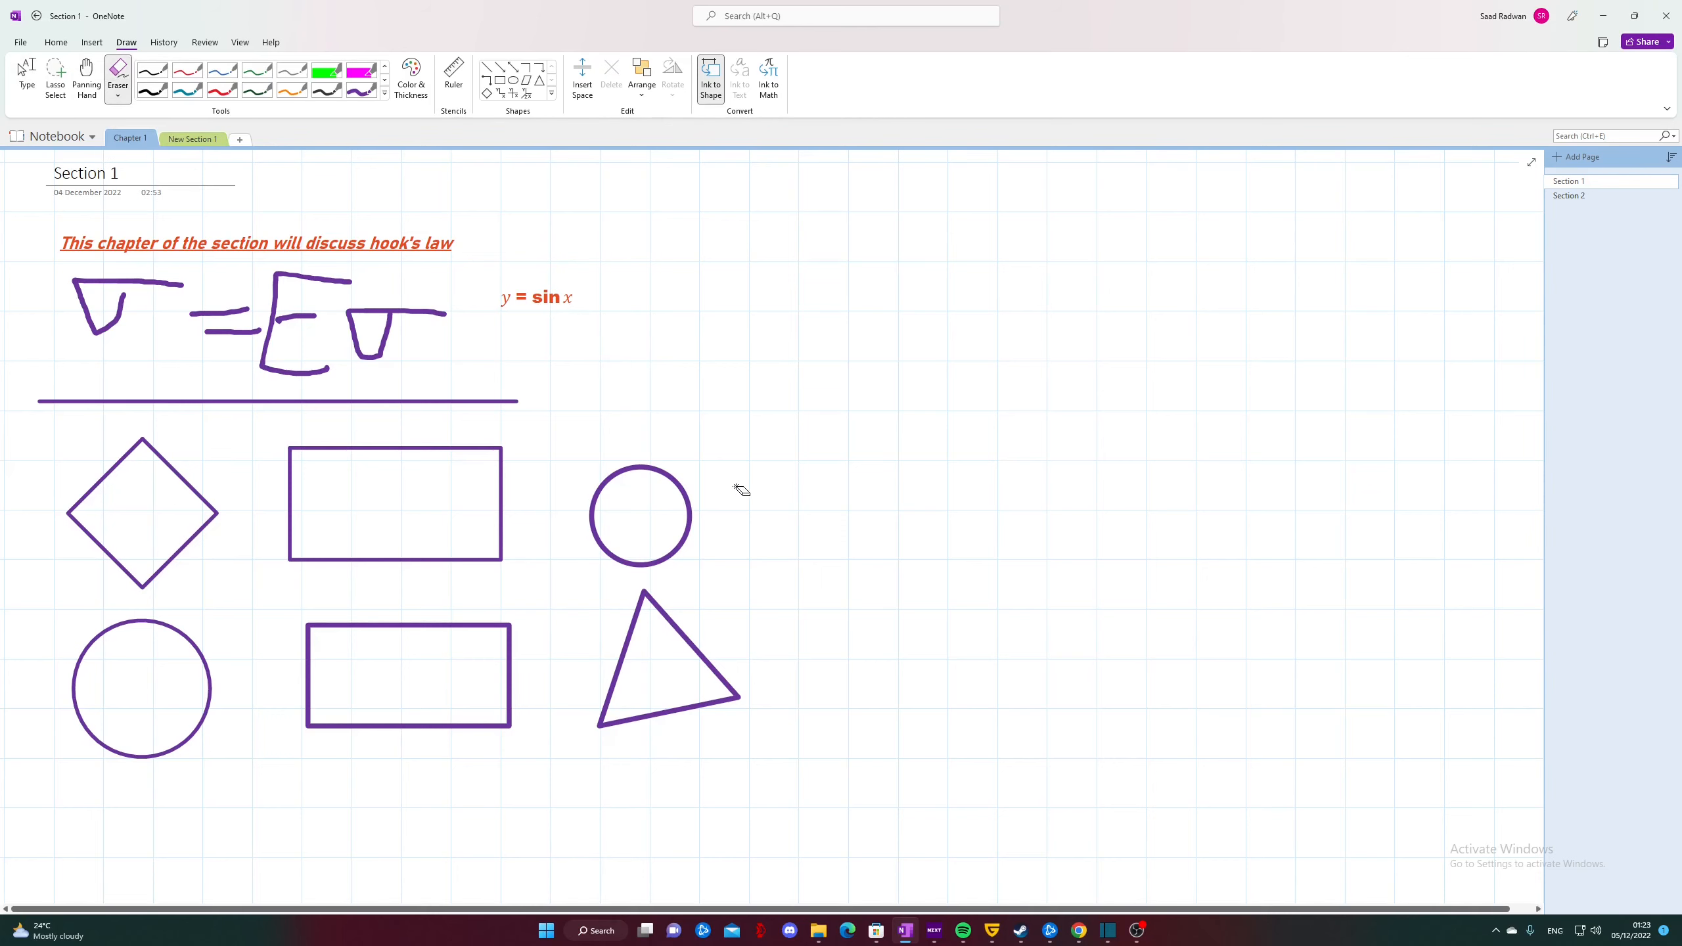
{"action": "mouse_move", "coordinate": [713, 490]}
{"action": "left_mouse_down"}
{"action": "mouse_move", "coordinate": [567, 512]}
{"action": "mouse_move", "coordinate": [316, 481]}
{"action": "mouse_move", "coordinate": [214, 499]}
{"action": "mouse_move", "coordinate": [169, 639]}
{"action": "mouse_move", "coordinate": [308, 687]}
{"action": "mouse_move", "coordinate": [686, 696]}
{"action": "left_mouse_up"}
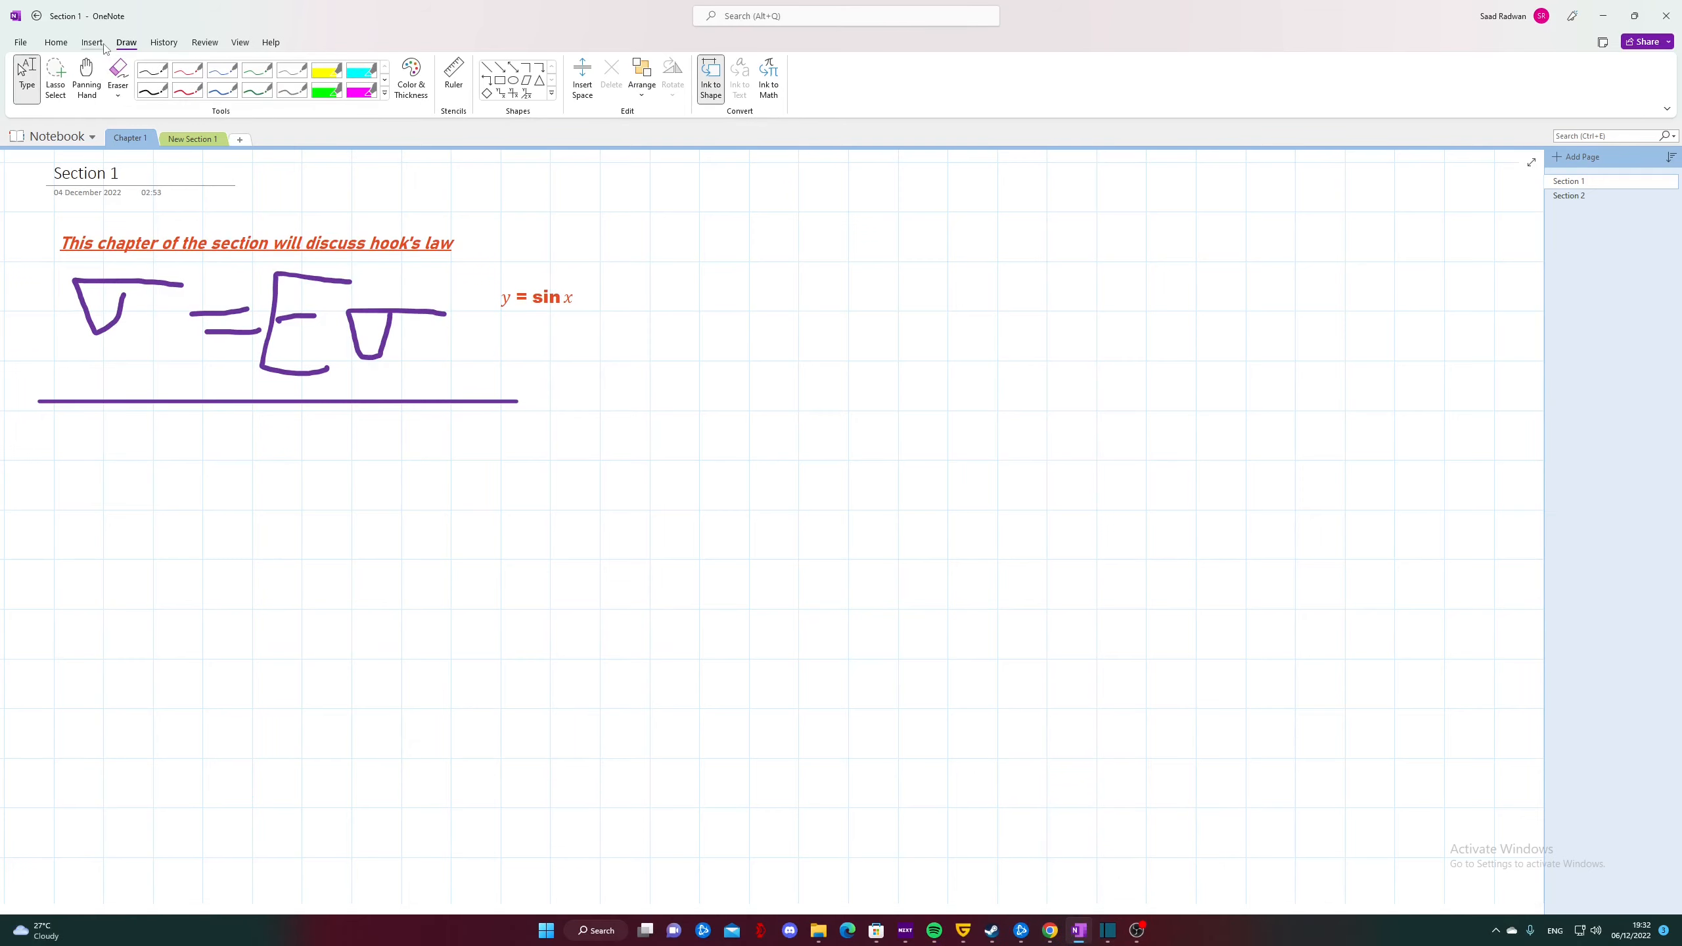
Step: Attach "Group 4 pakistan.pdf" from the Desktop to the page and move its icon to the right of the "y = sin x" equation
{"action": "left_click", "coordinate": [92, 43]}
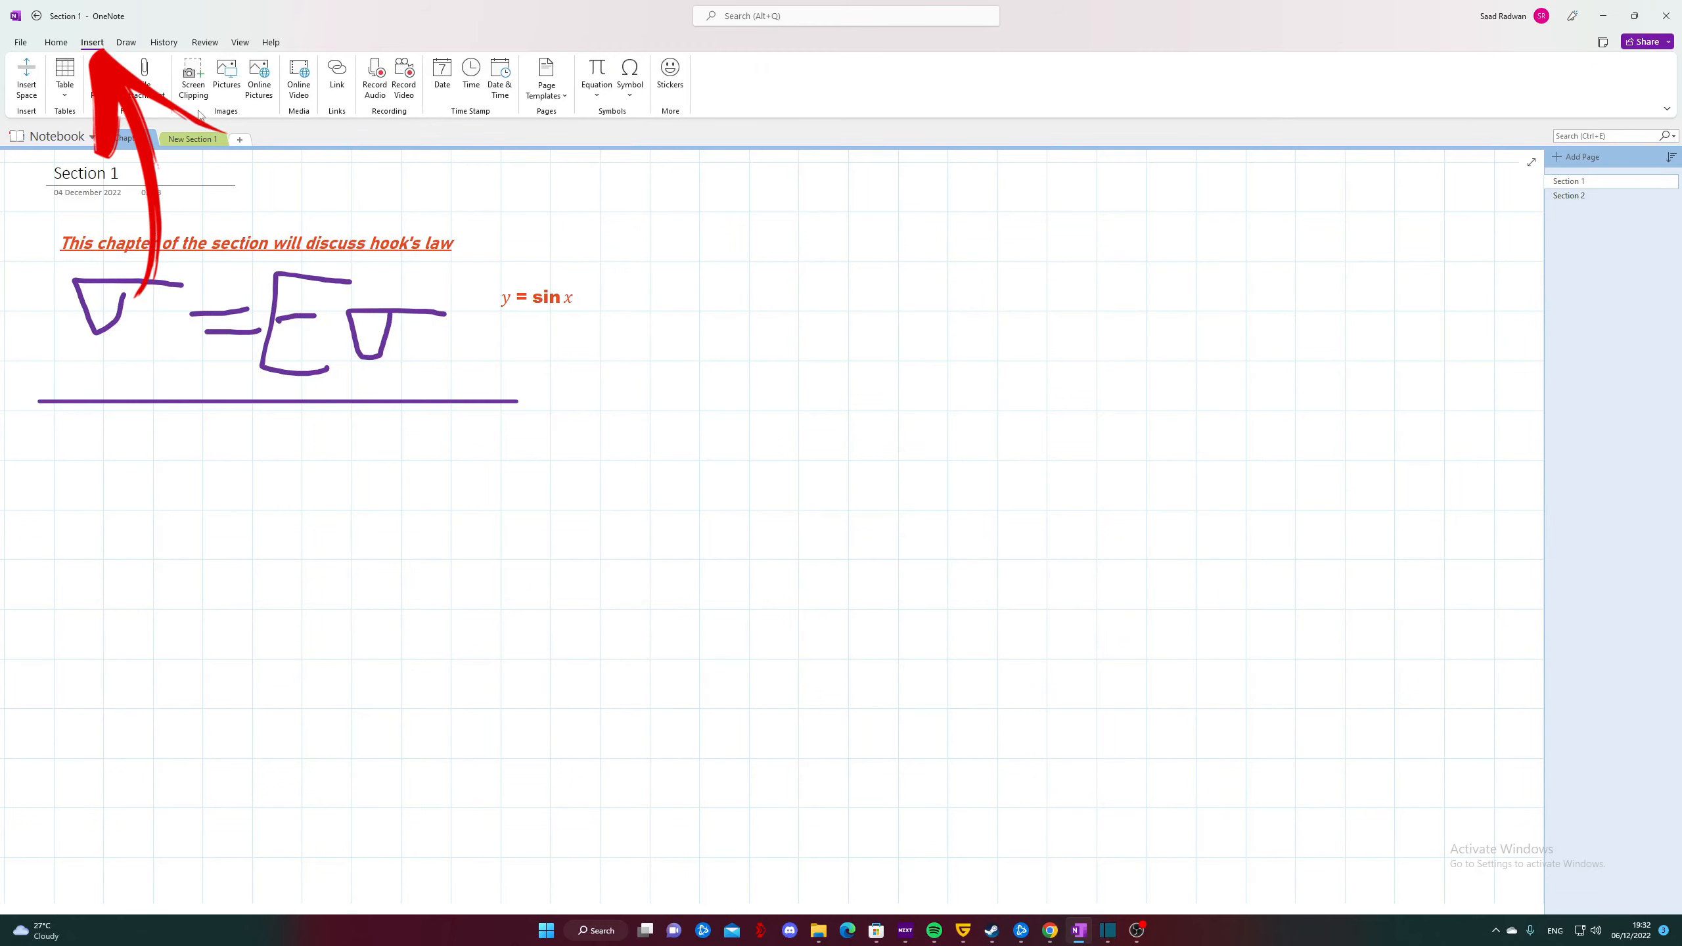
{"action": "left_click", "coordinate": [144, 76]}
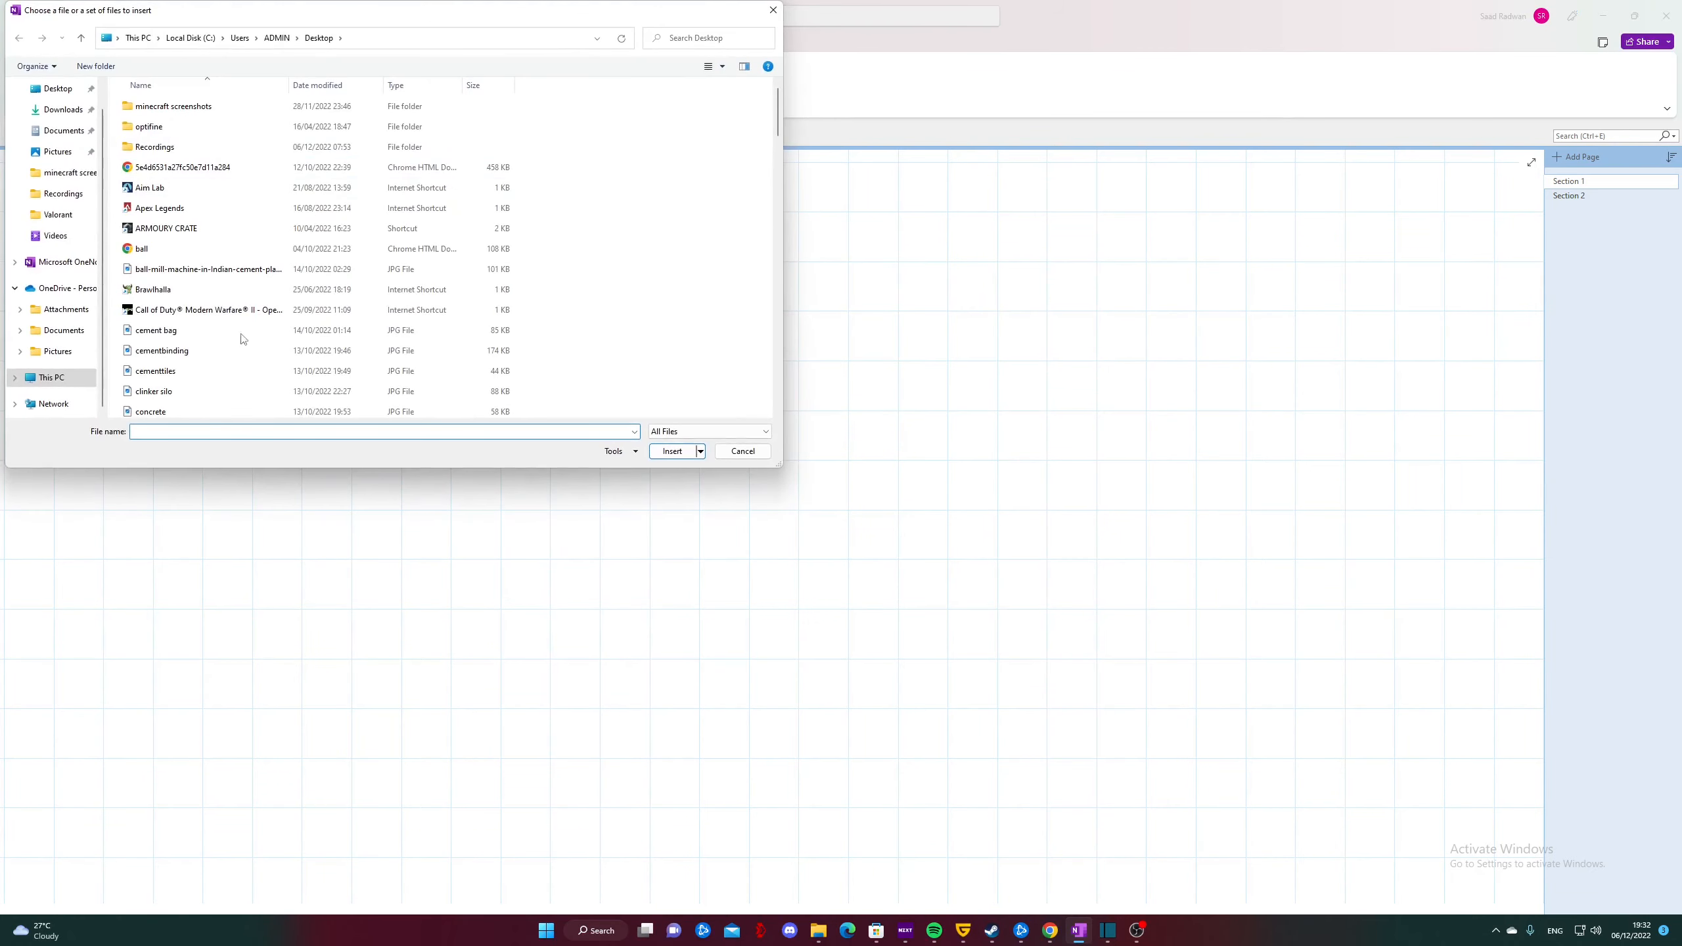
{"action": "type", "text": "gro"}
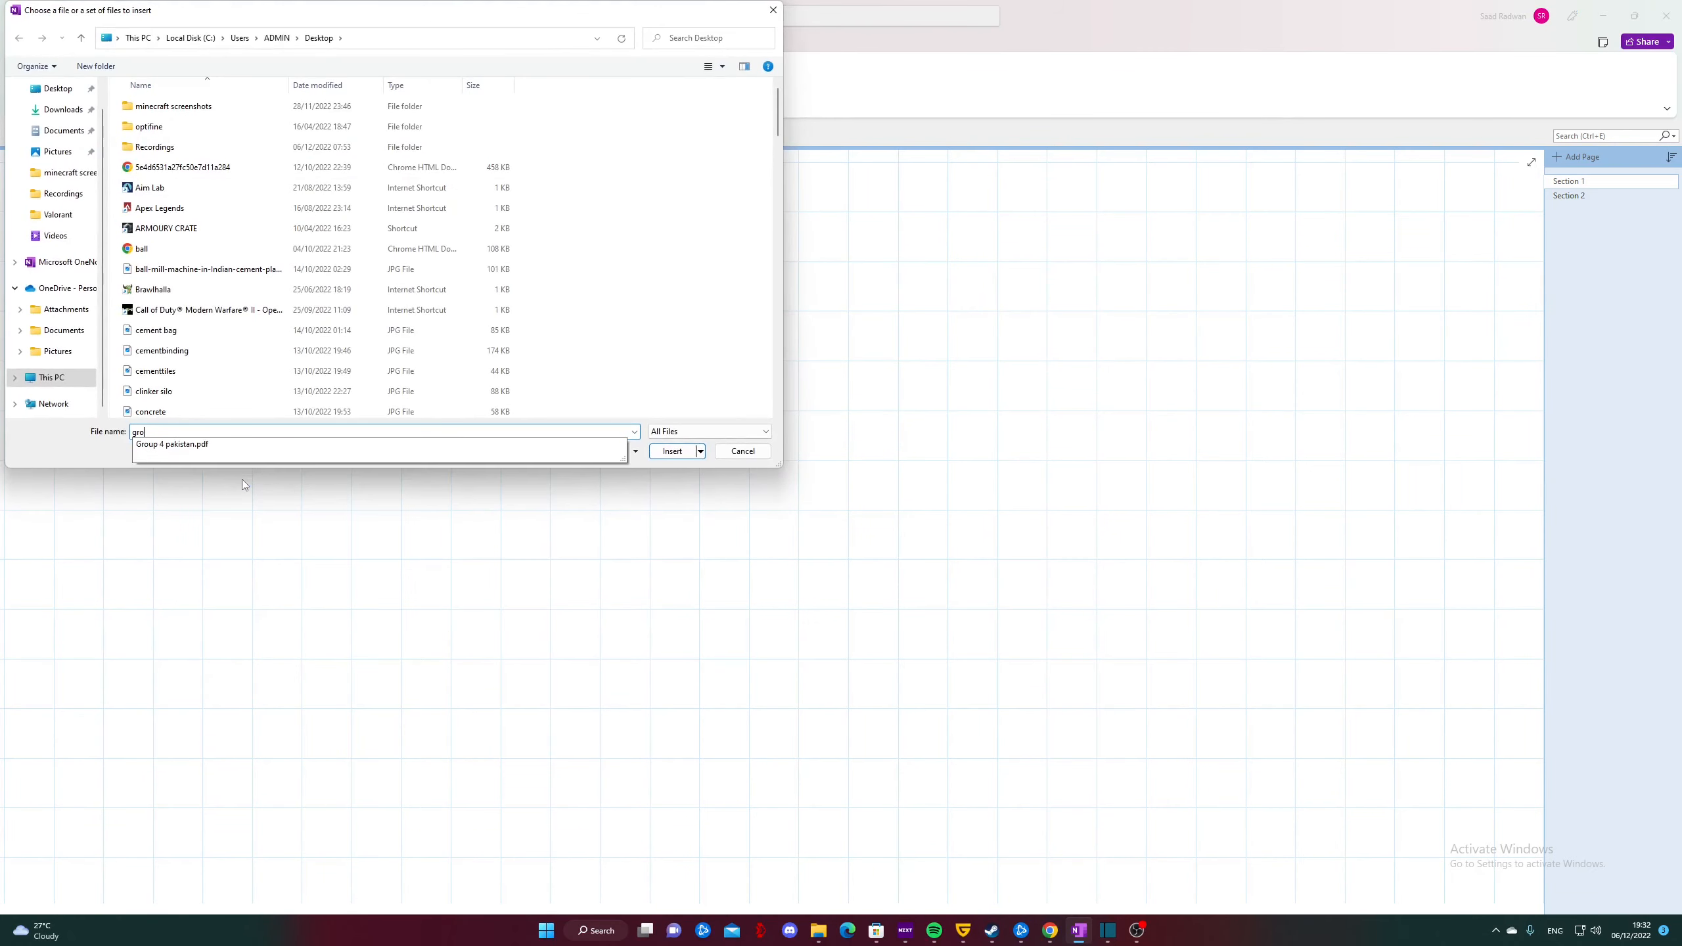
{"action": "key", "text": "Return"}
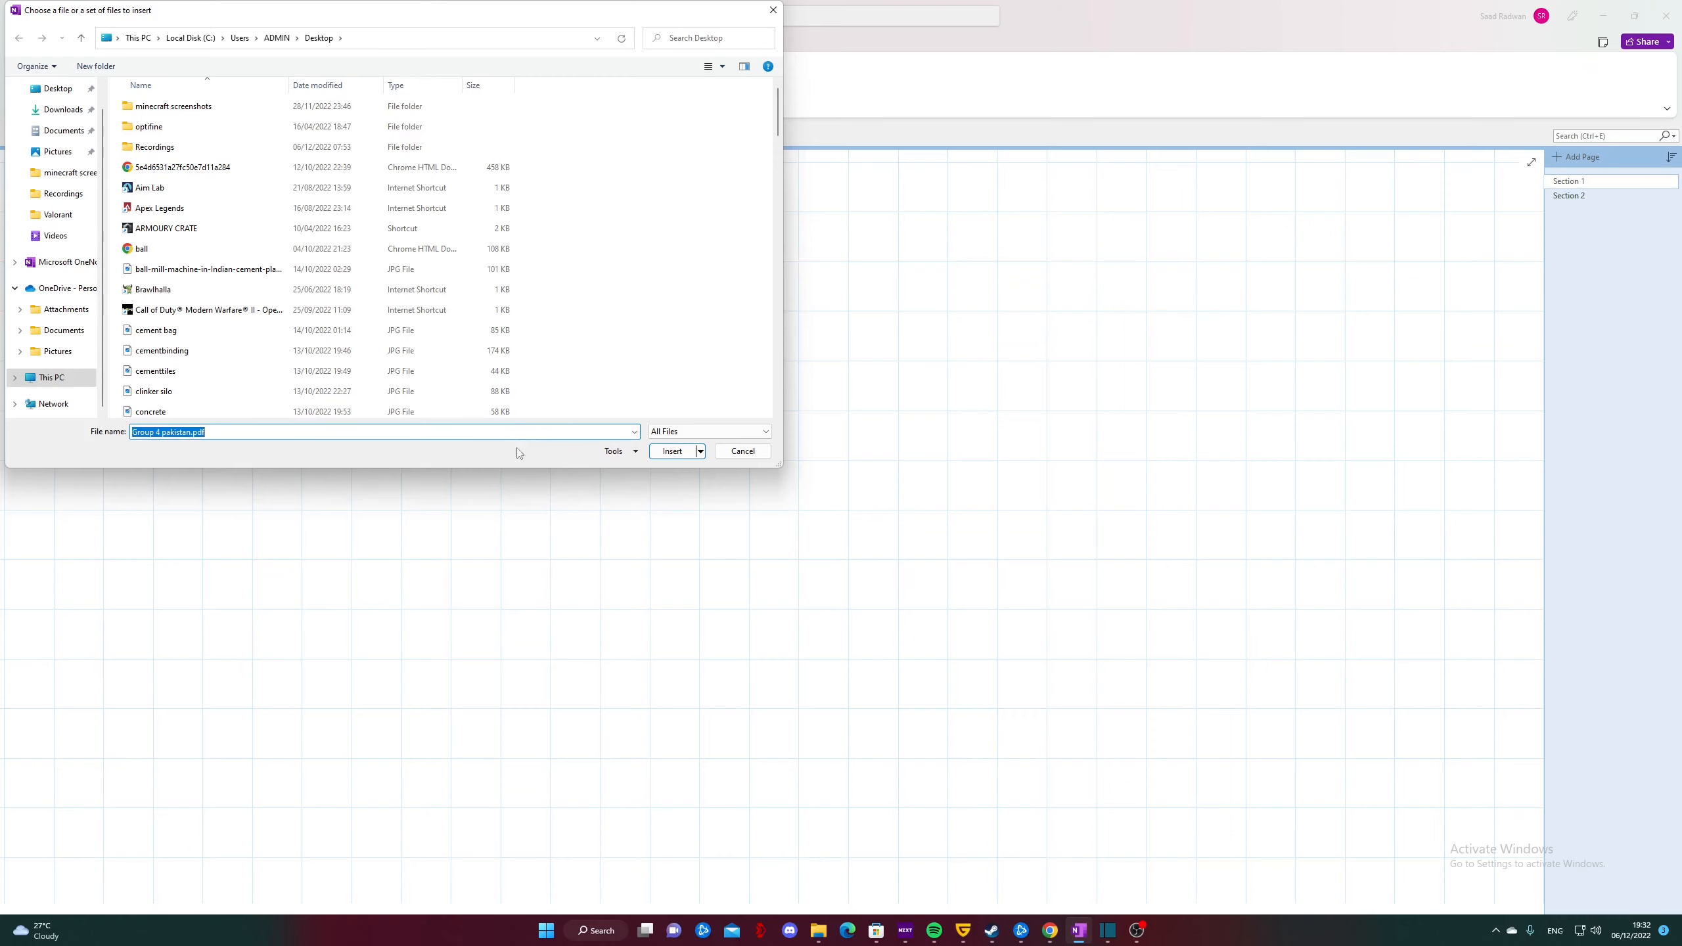
{"action": "left_click", "coordinate": [681, 462]}
{"action": "left_click", "coordinate": [821, 448]}
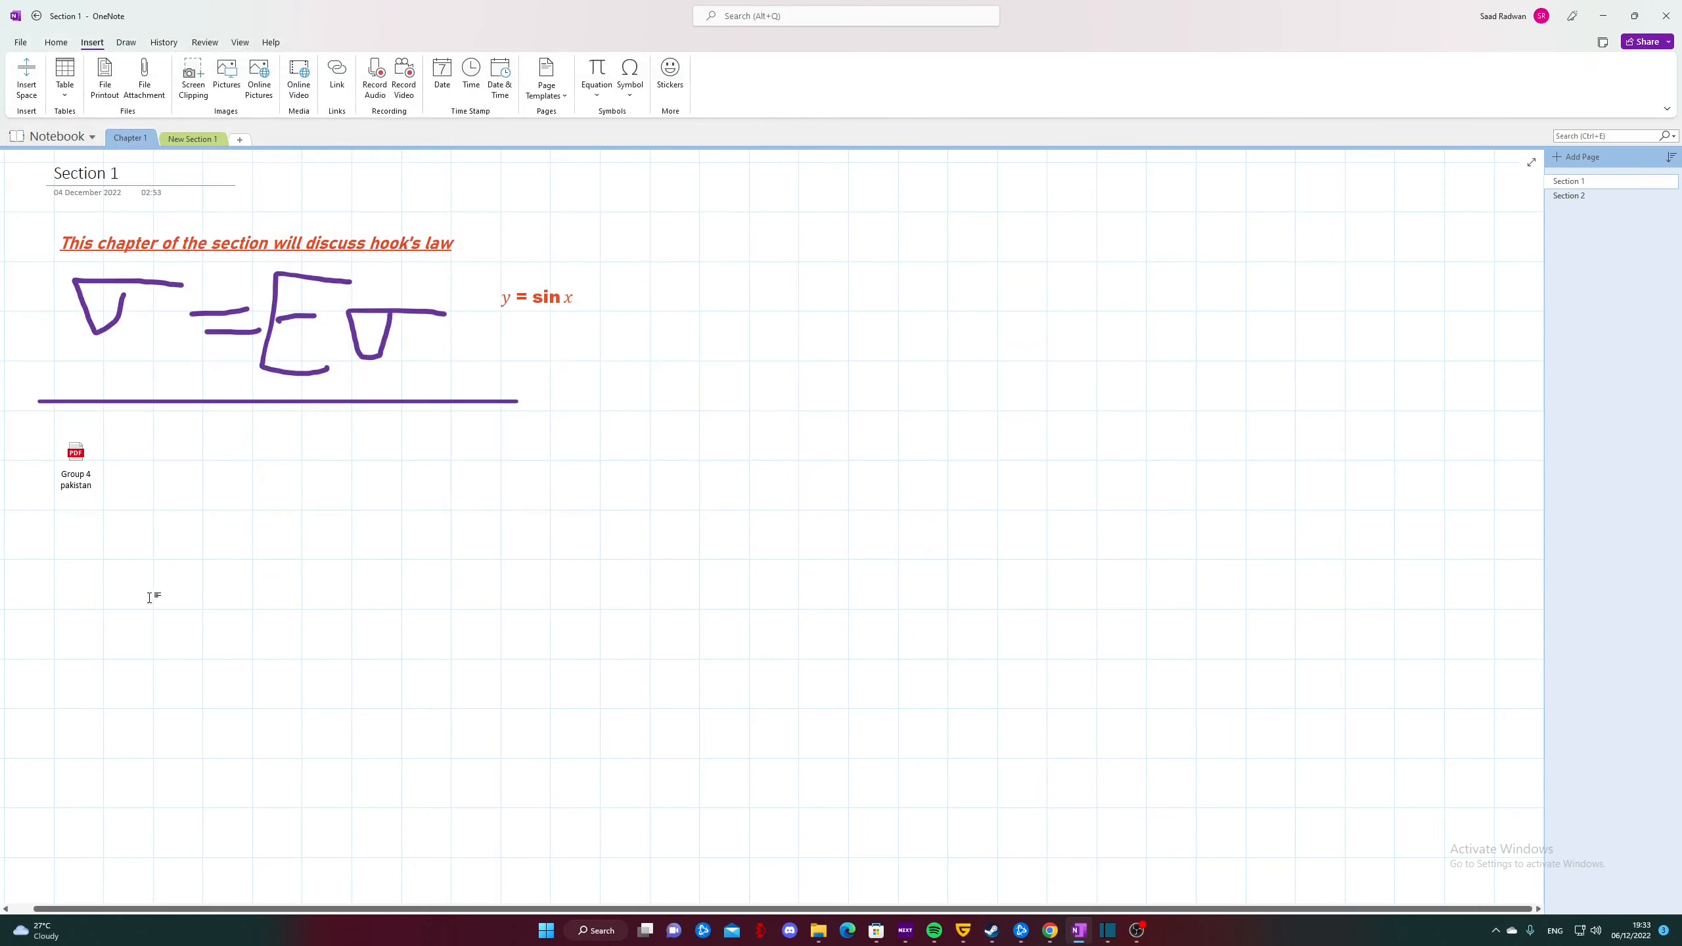
{"action": "left_click_drag", "start_coordinate": [76, 464], "coordinate": [681, 343]}
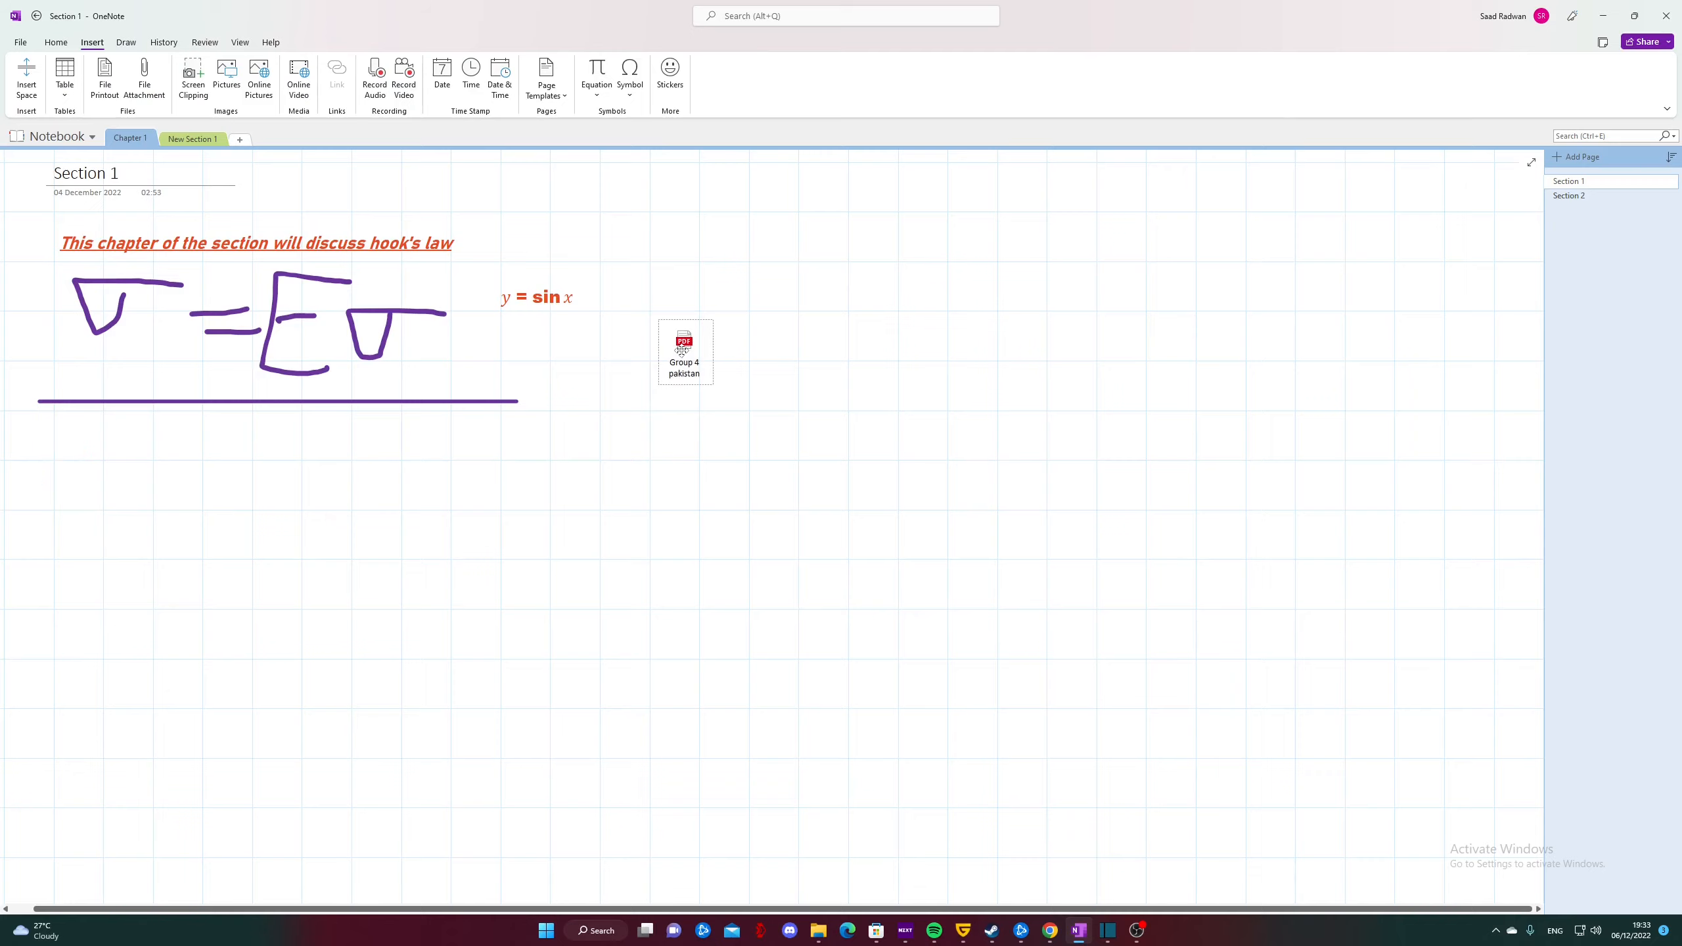
Step: Open the attached PDF, look through its pages and close it again
{"action": "right_click", "coordinate": [681, 343]}
{"action": "left_click", "coordinate": [683, 343]}
{"action": "double_click", "coordinate": [684, 343]}
{"action": "left_click", "coordinate": [812, 500]}
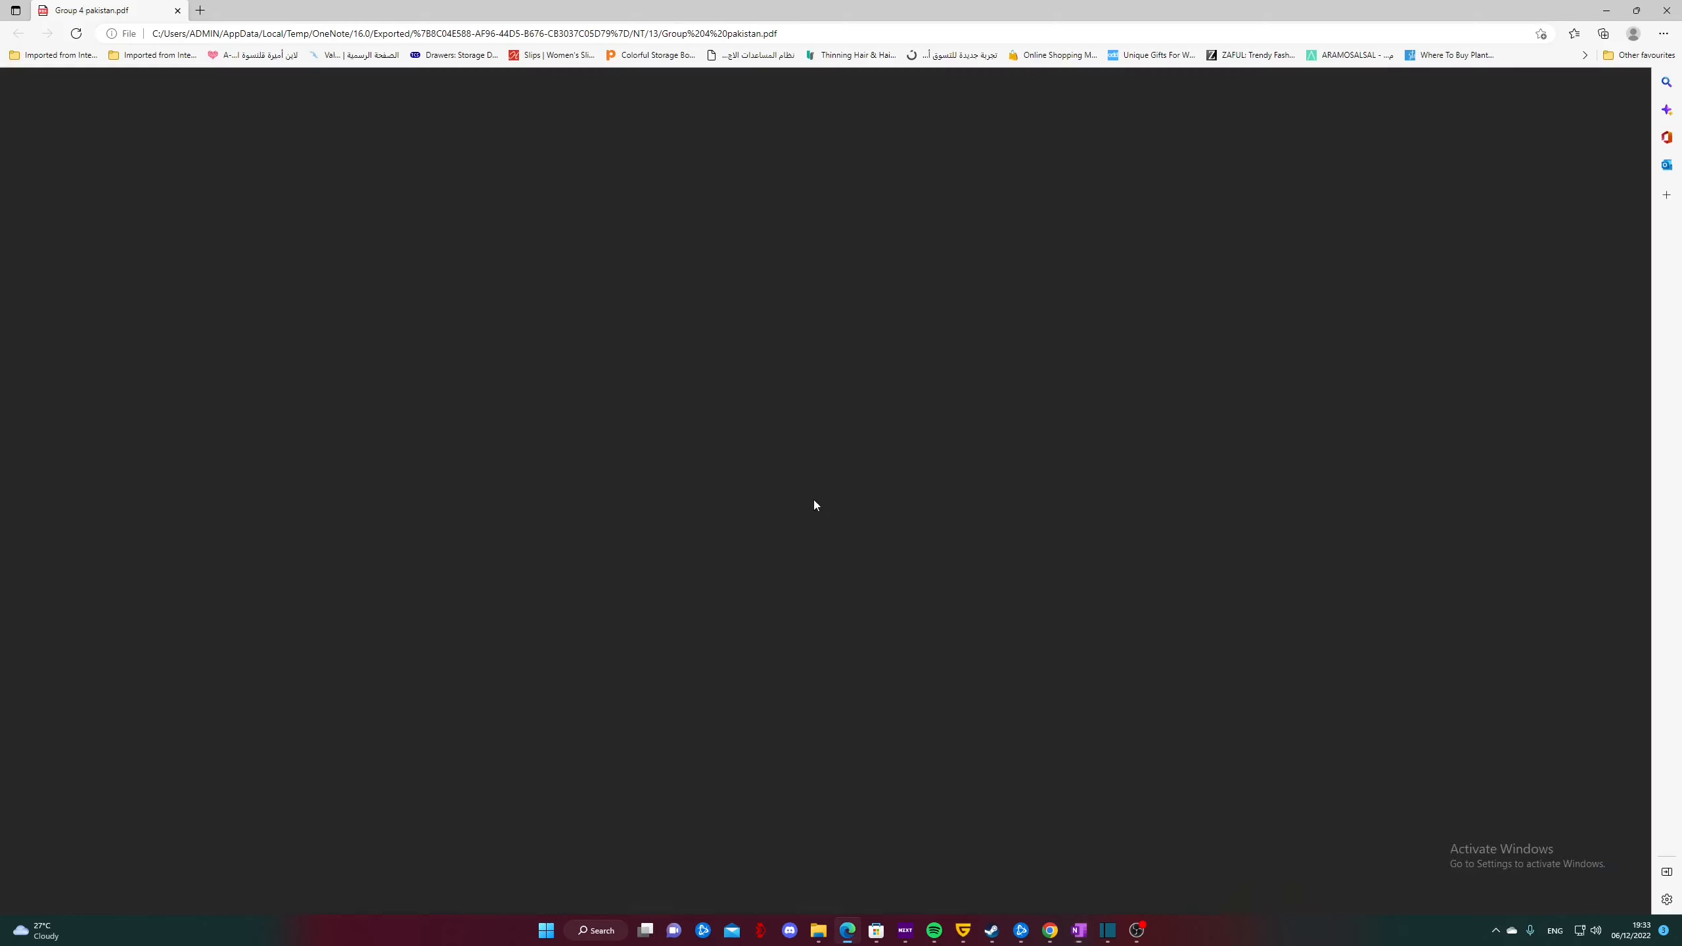
{"action": "scroll", "coordinate": [819, 498], "scroll_direction": "down", "scroll_amount": 10}
{"action": "scroll", "coordinate": [828, 532], "scroll_direction": "up", "scroll_amount": 10}
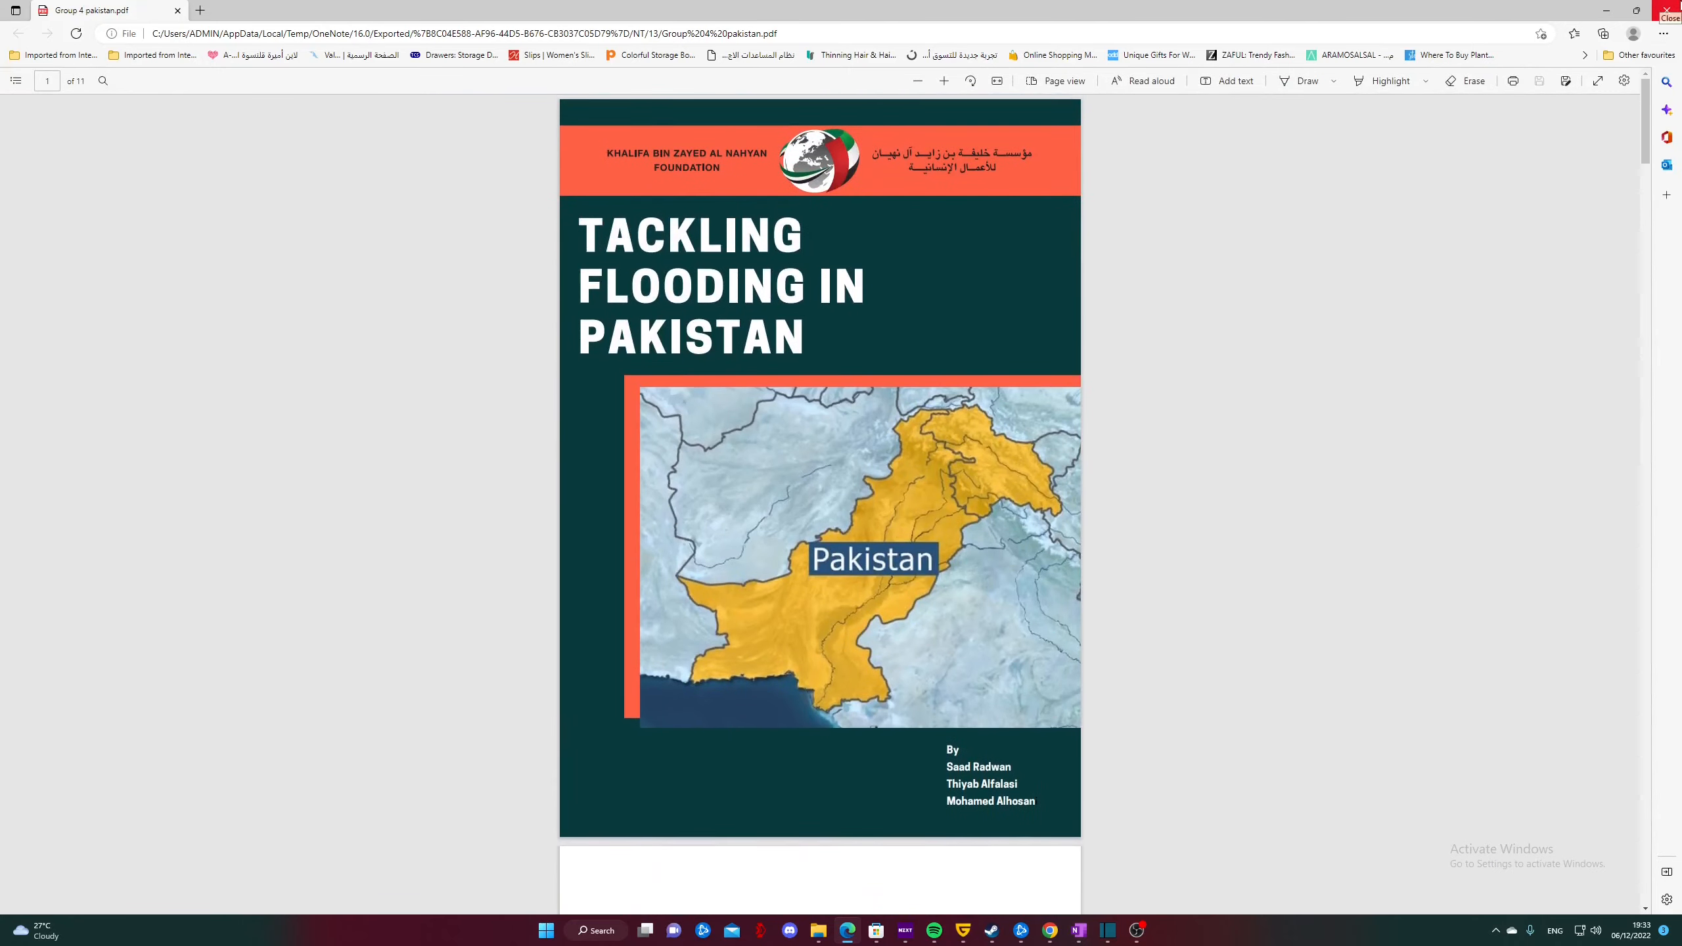
{"action": "left_click", "coordinate": [1667, 8]}
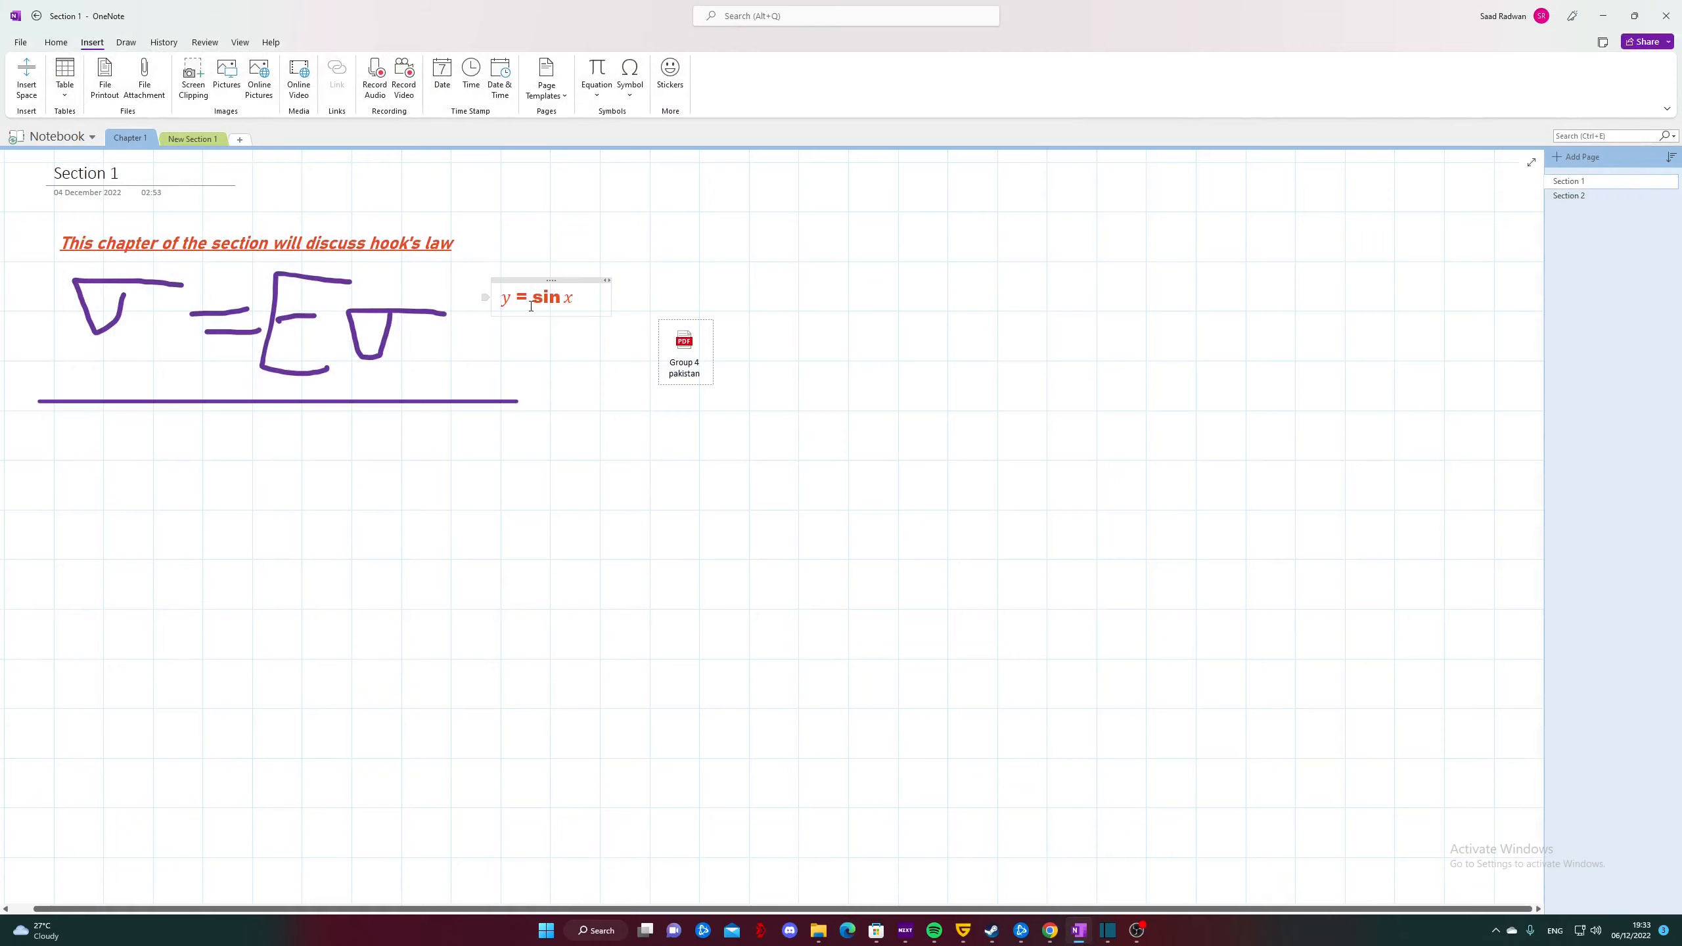
Step: Insert the "clinker silo" picture from the Desktop and place it just below the purple line
{"action": "left_click", "coordinate": [226, 86]}
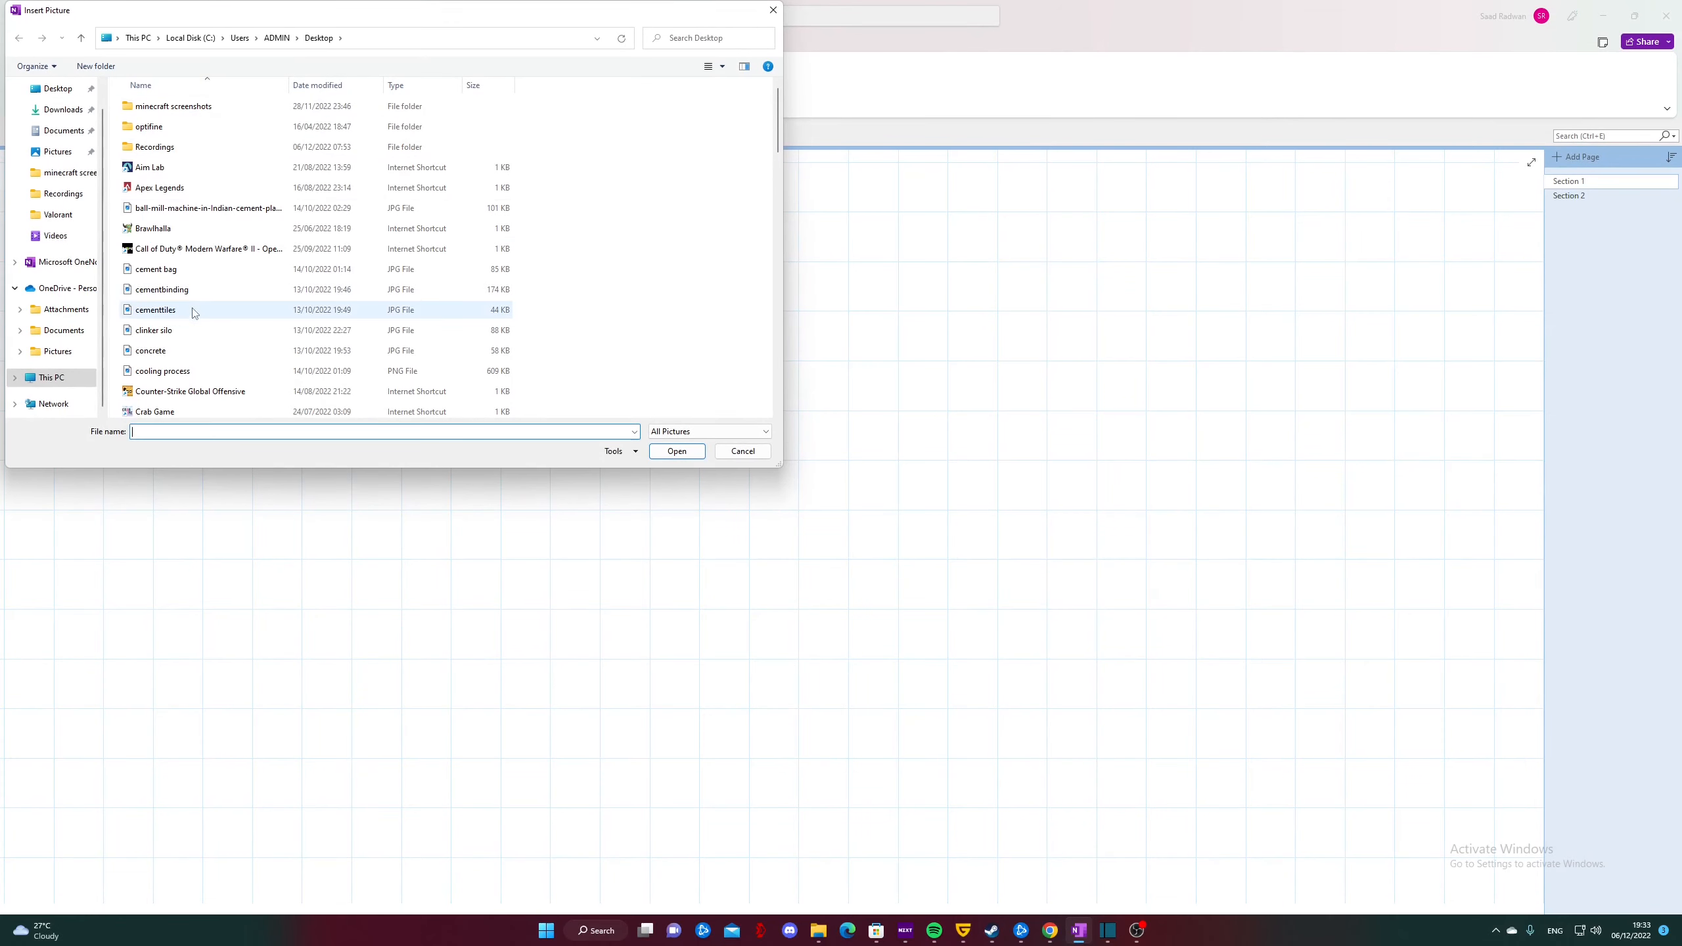
{"action": "left_click", "coordinate": [174, 331]}
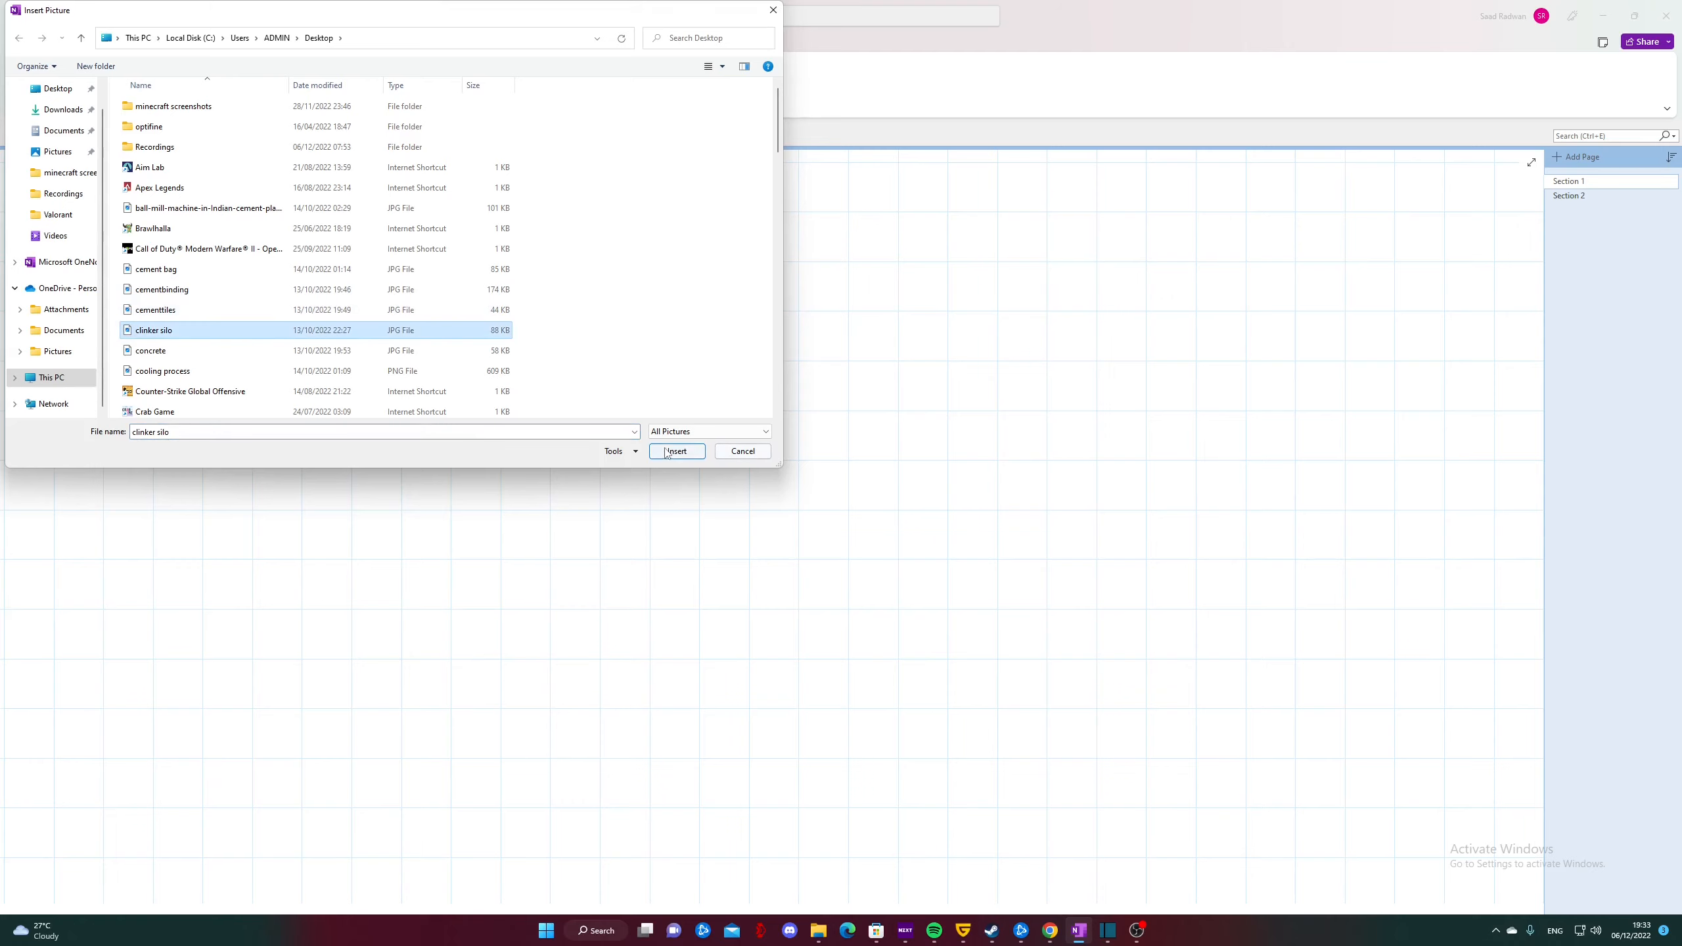
{"action": "left_click", "coordinate": [656, 454]}
{"action": "mouse_move", "coordinate": [804, 416]}
{"action": "left_mouse_down"}
{"action": "mouse_move", "coordinate": [780, 521]}
{"action": "mouse_move", "coordinate": [523, 549]}
{"action": "mouse_move", "coordinate": [172, 463]}
{"action": "mouse_move", "coordinate": [178, 442]}
{"action": "left_mouse_up"}
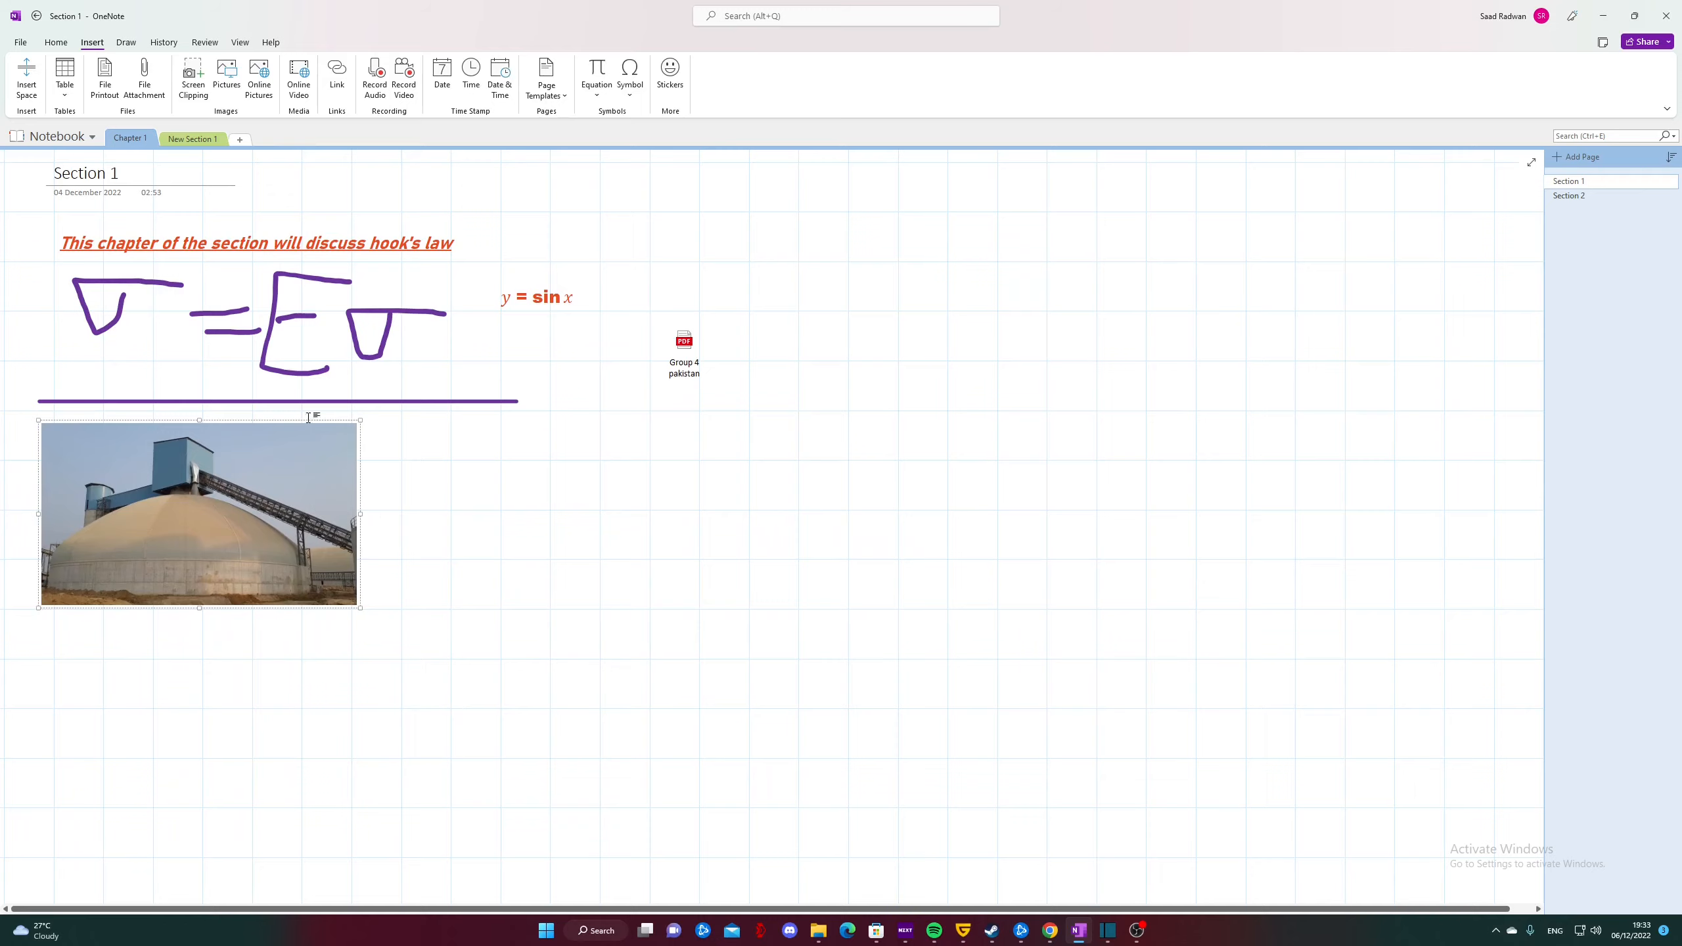
Step: Clip the Fig. 4.4 cantilever beam diagrams from the open bending PDF and place them to the right of the silo picture
{"action": "left_click", "coordinate": [200, 89]}
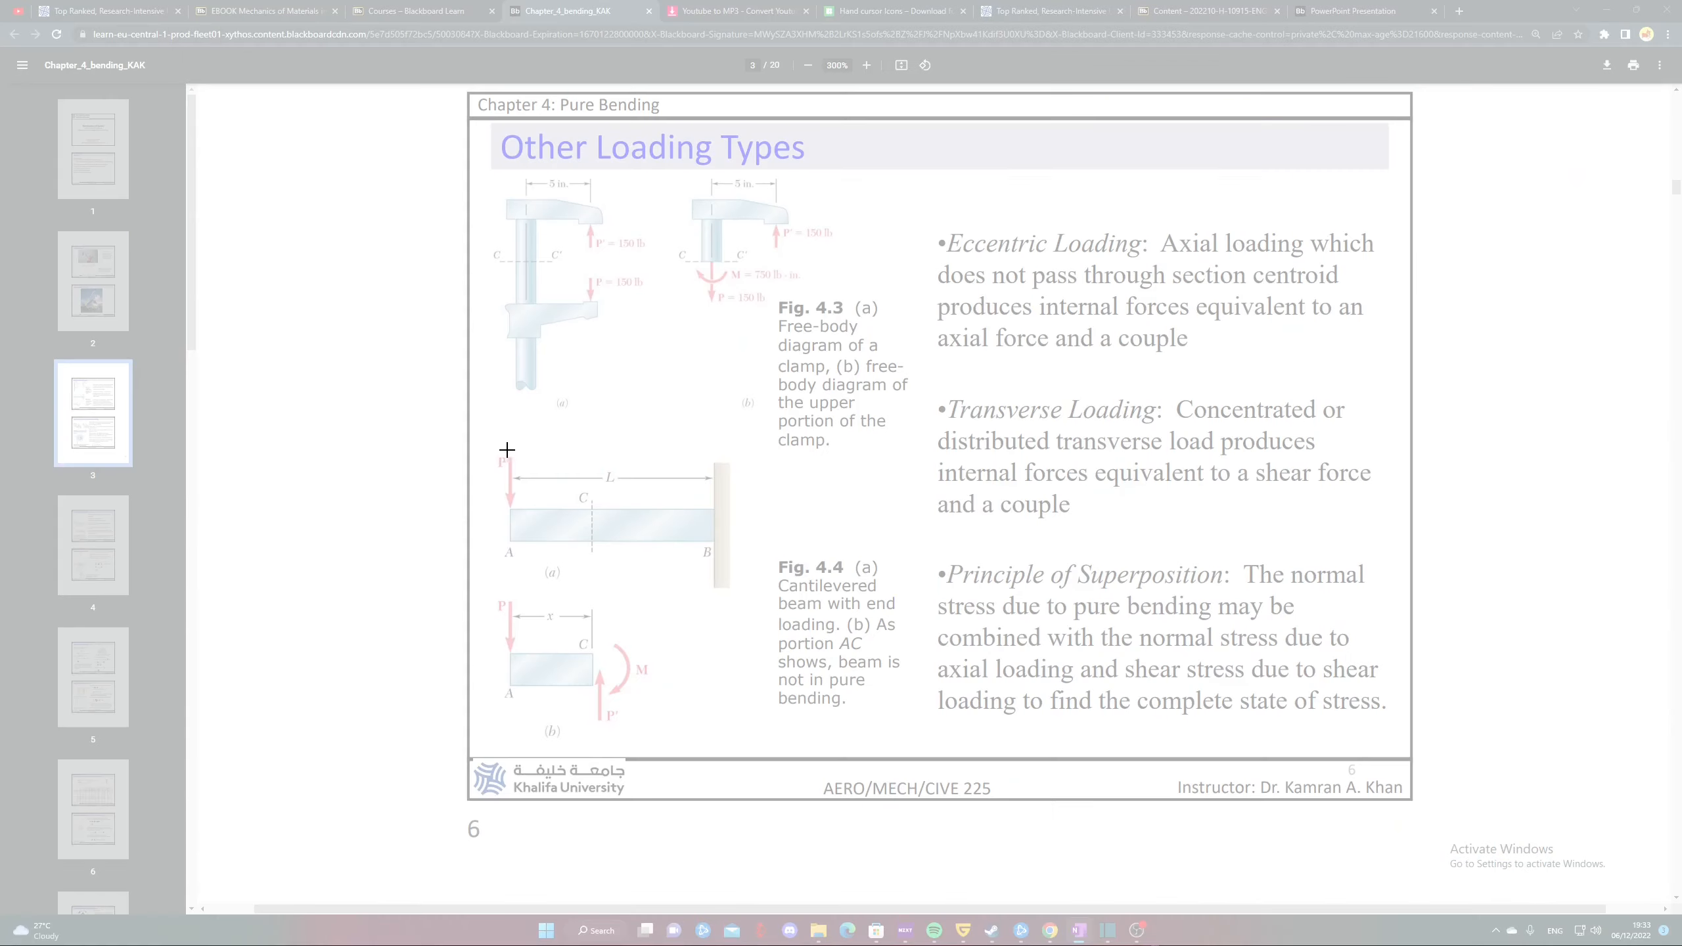
{"action": "left_click_drag", "start_coordinate": [484, 444], "coordinate": [766, 753]}
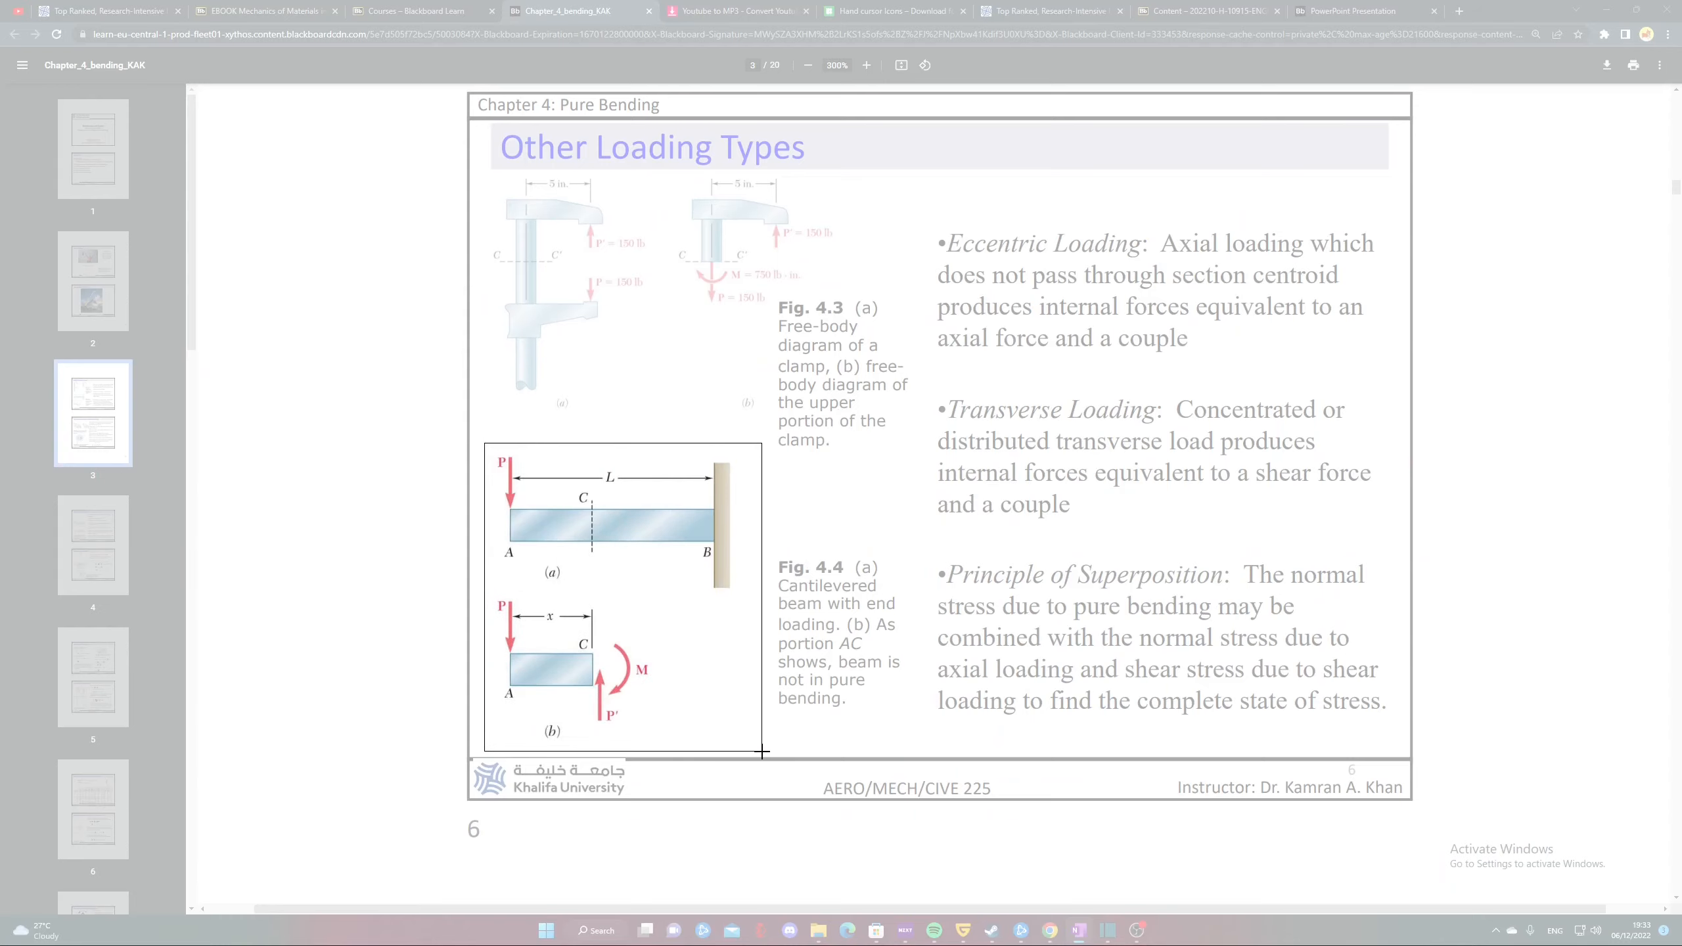
{"action": "left_click_drag", "start_coordinate": [161, 627], "coordinate": [566, 414]}
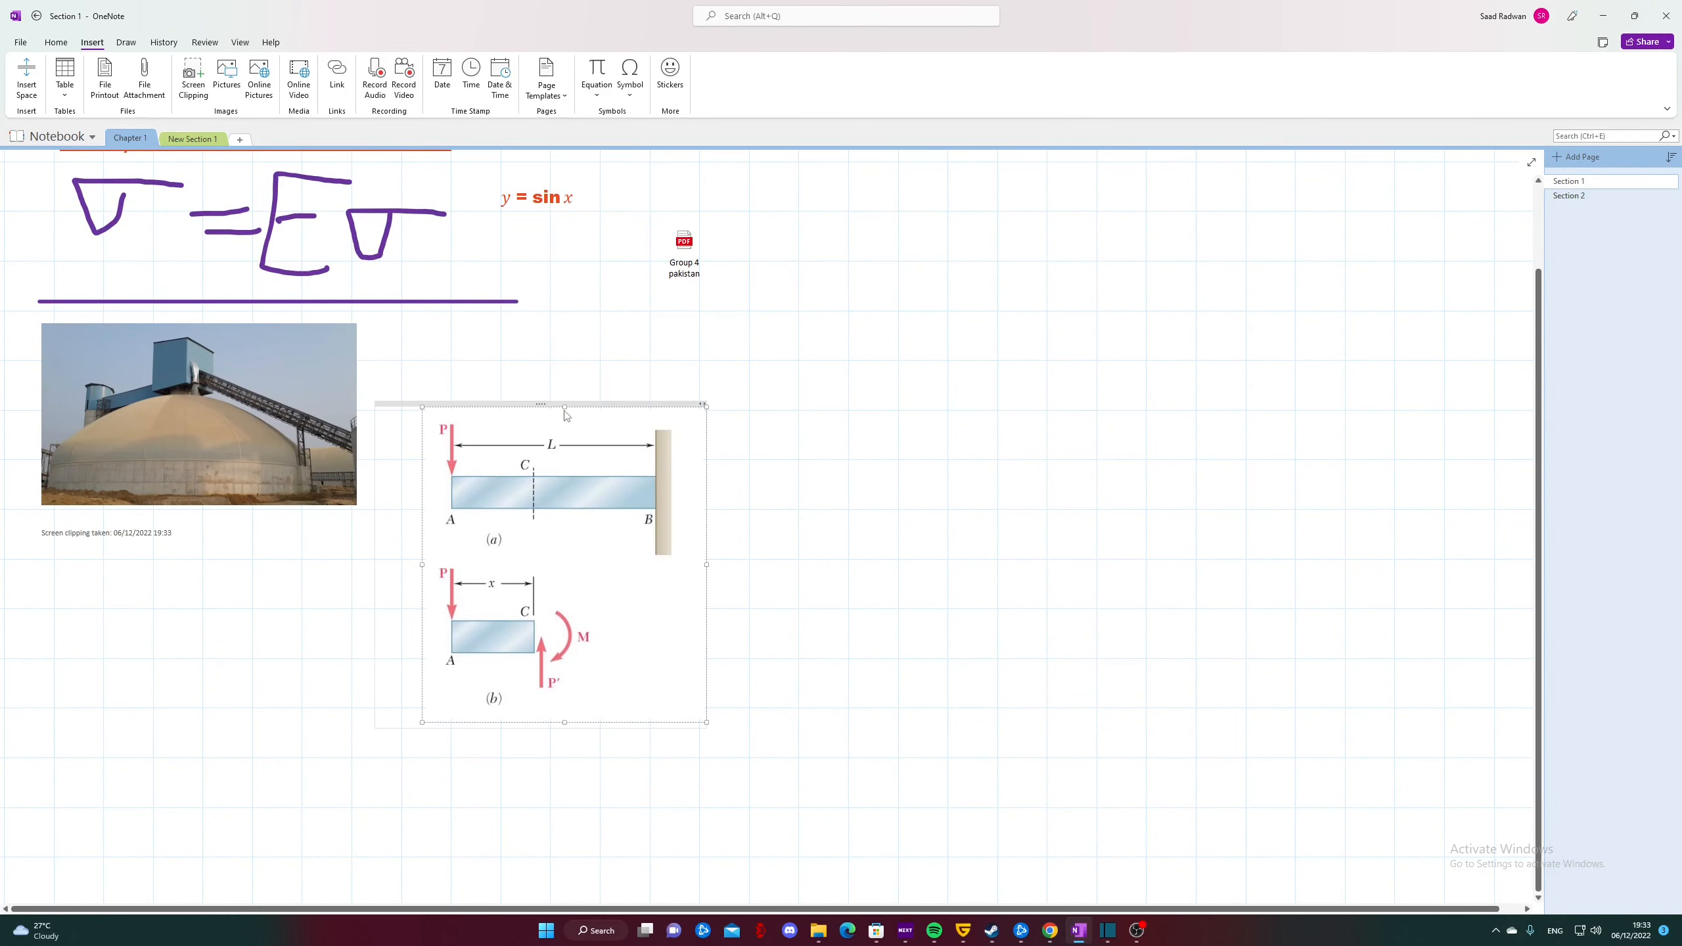
Step: Insert an online picture of a sleeping dog from the Dog category and move it to the right of the PDF attachment
{"action": "left_click", "coordinate": [849, 444]}
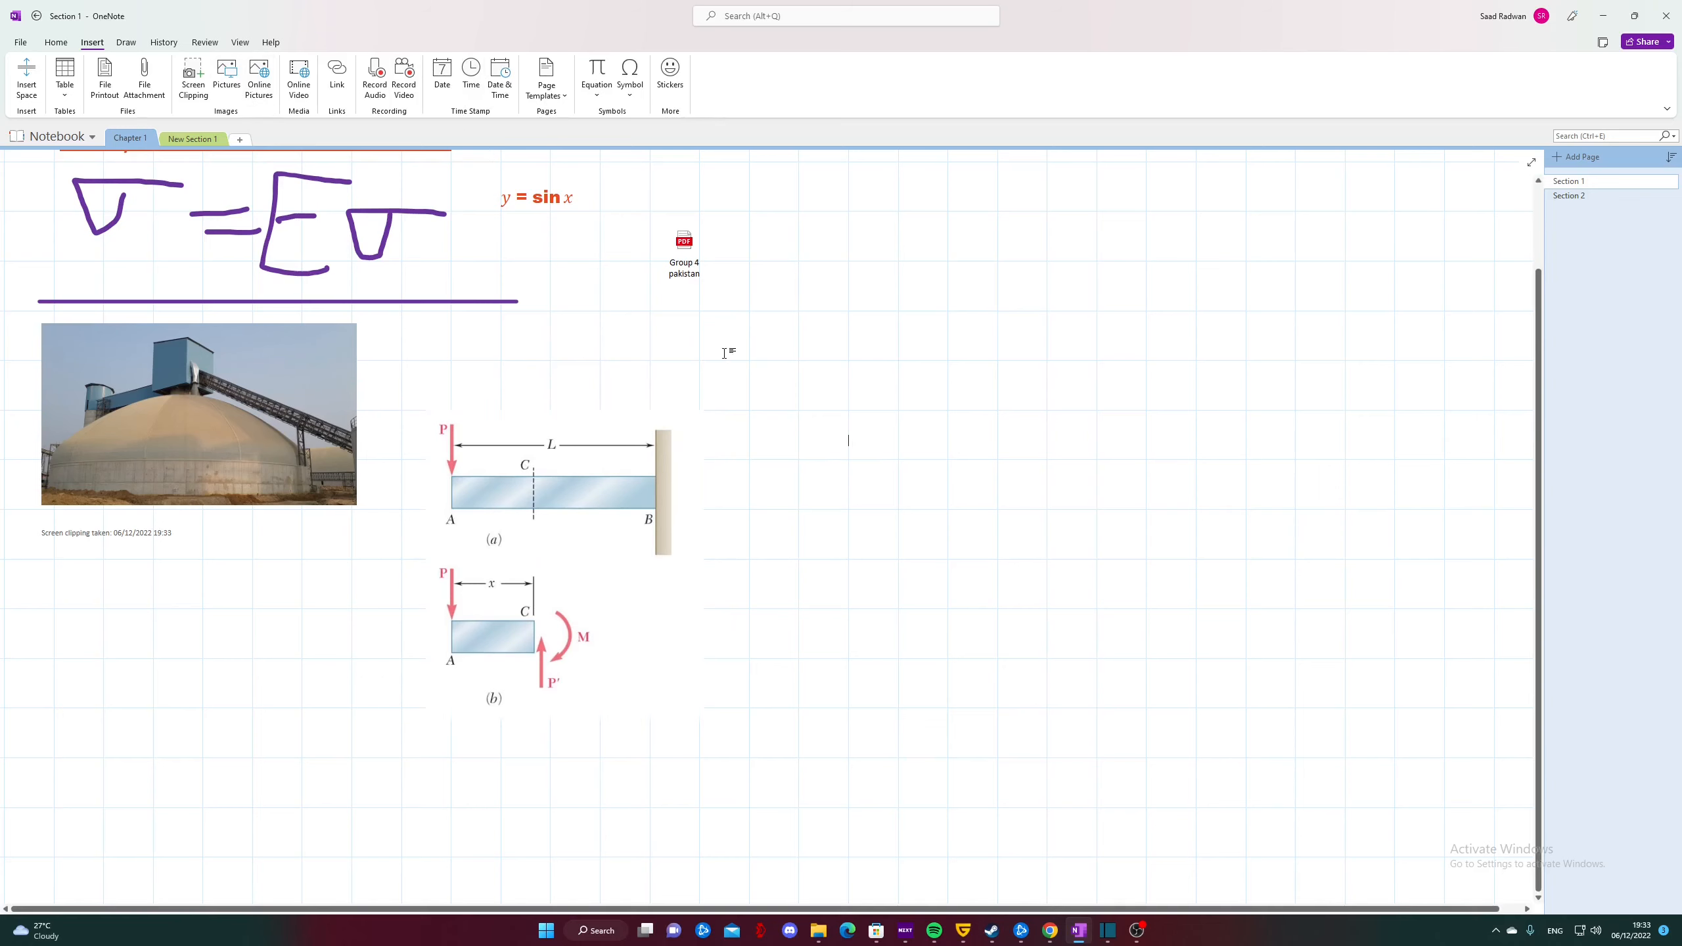
{"action": "left_click", "coordinate": [259, 77]}
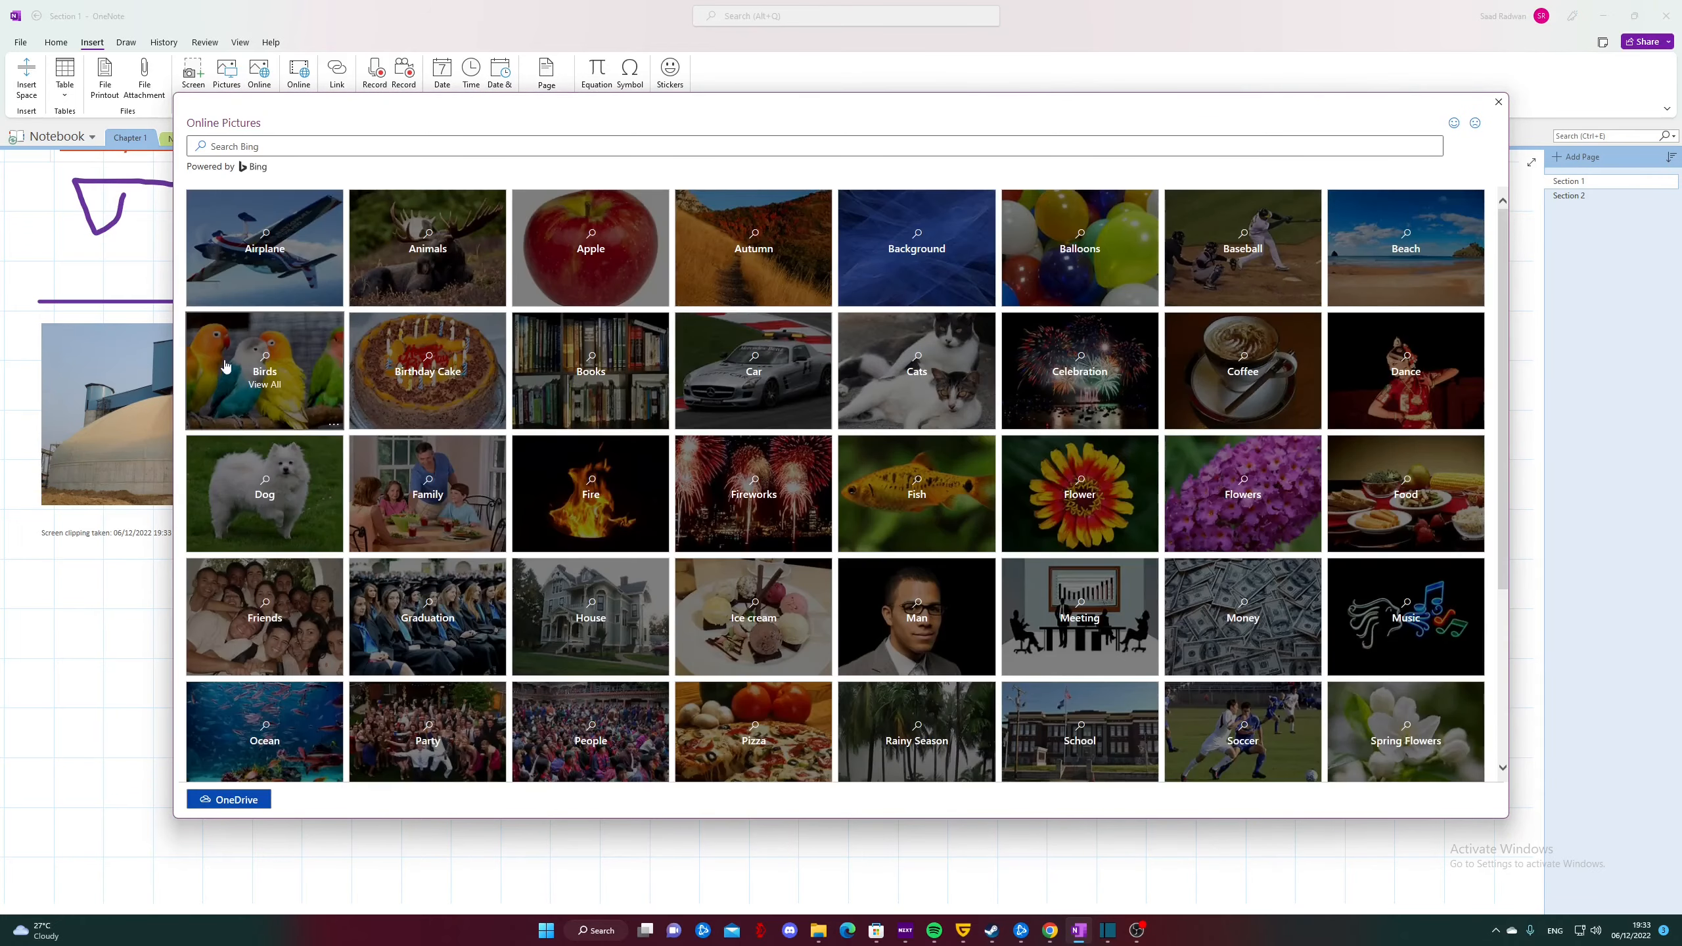
{"action": "left_click", "coordinate": [276, 488]}
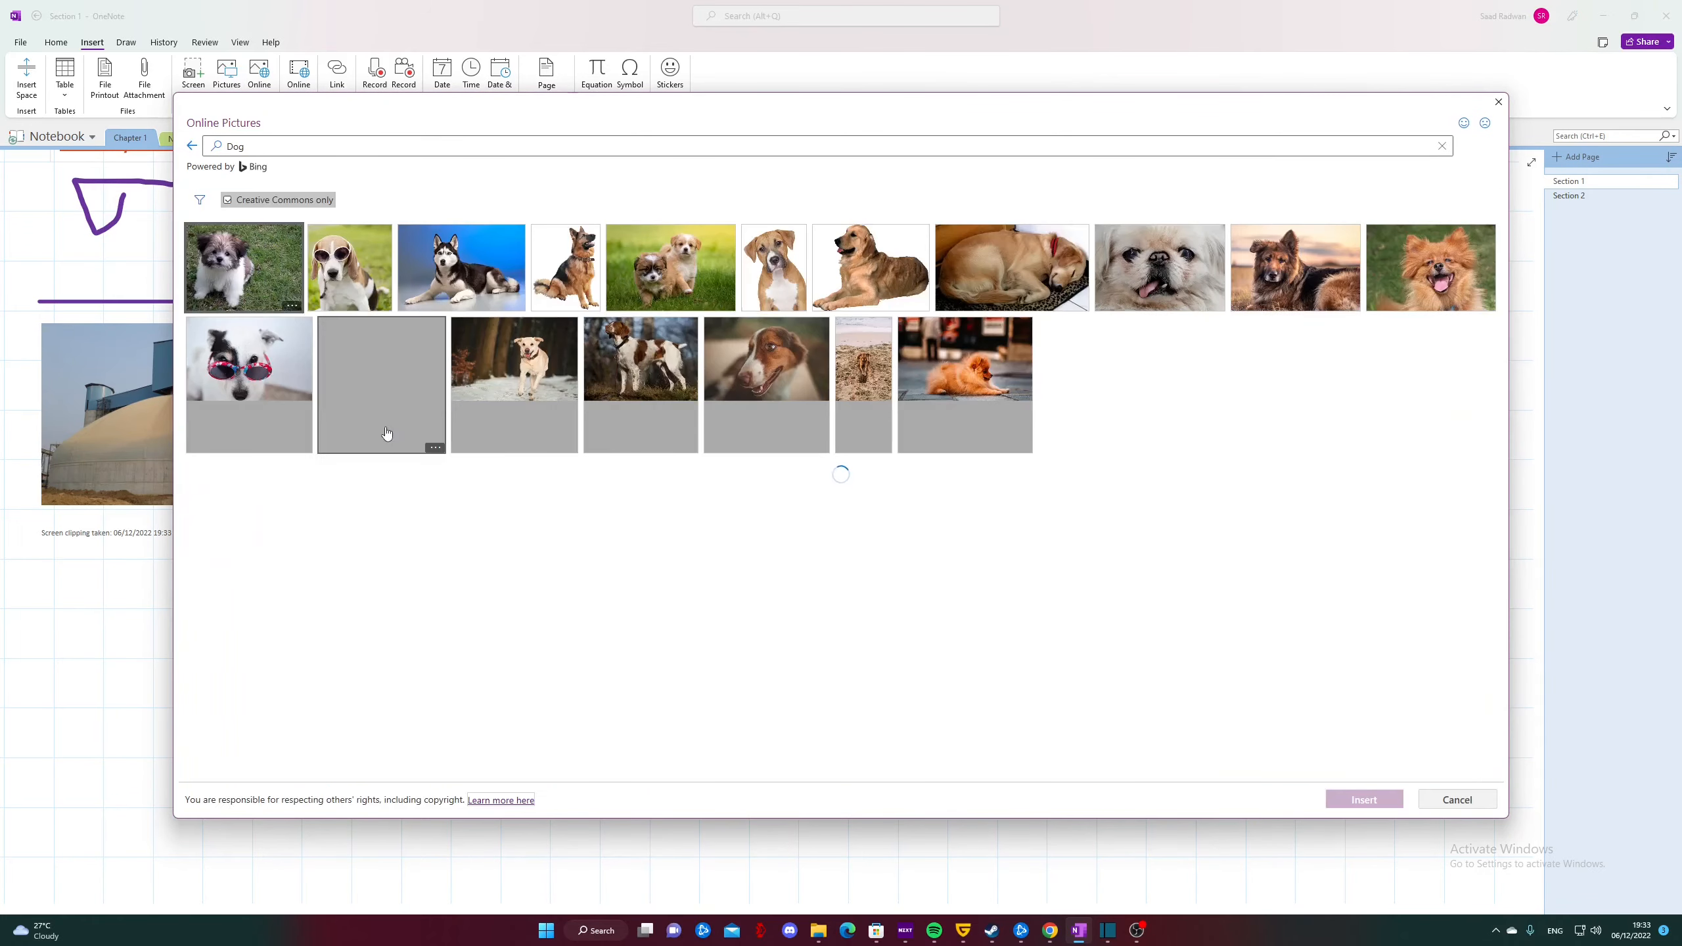
{"action": "left_click", "coordinate": [1080, 237]}
{"action": "left_click", "coordinate": [1399, 800]}
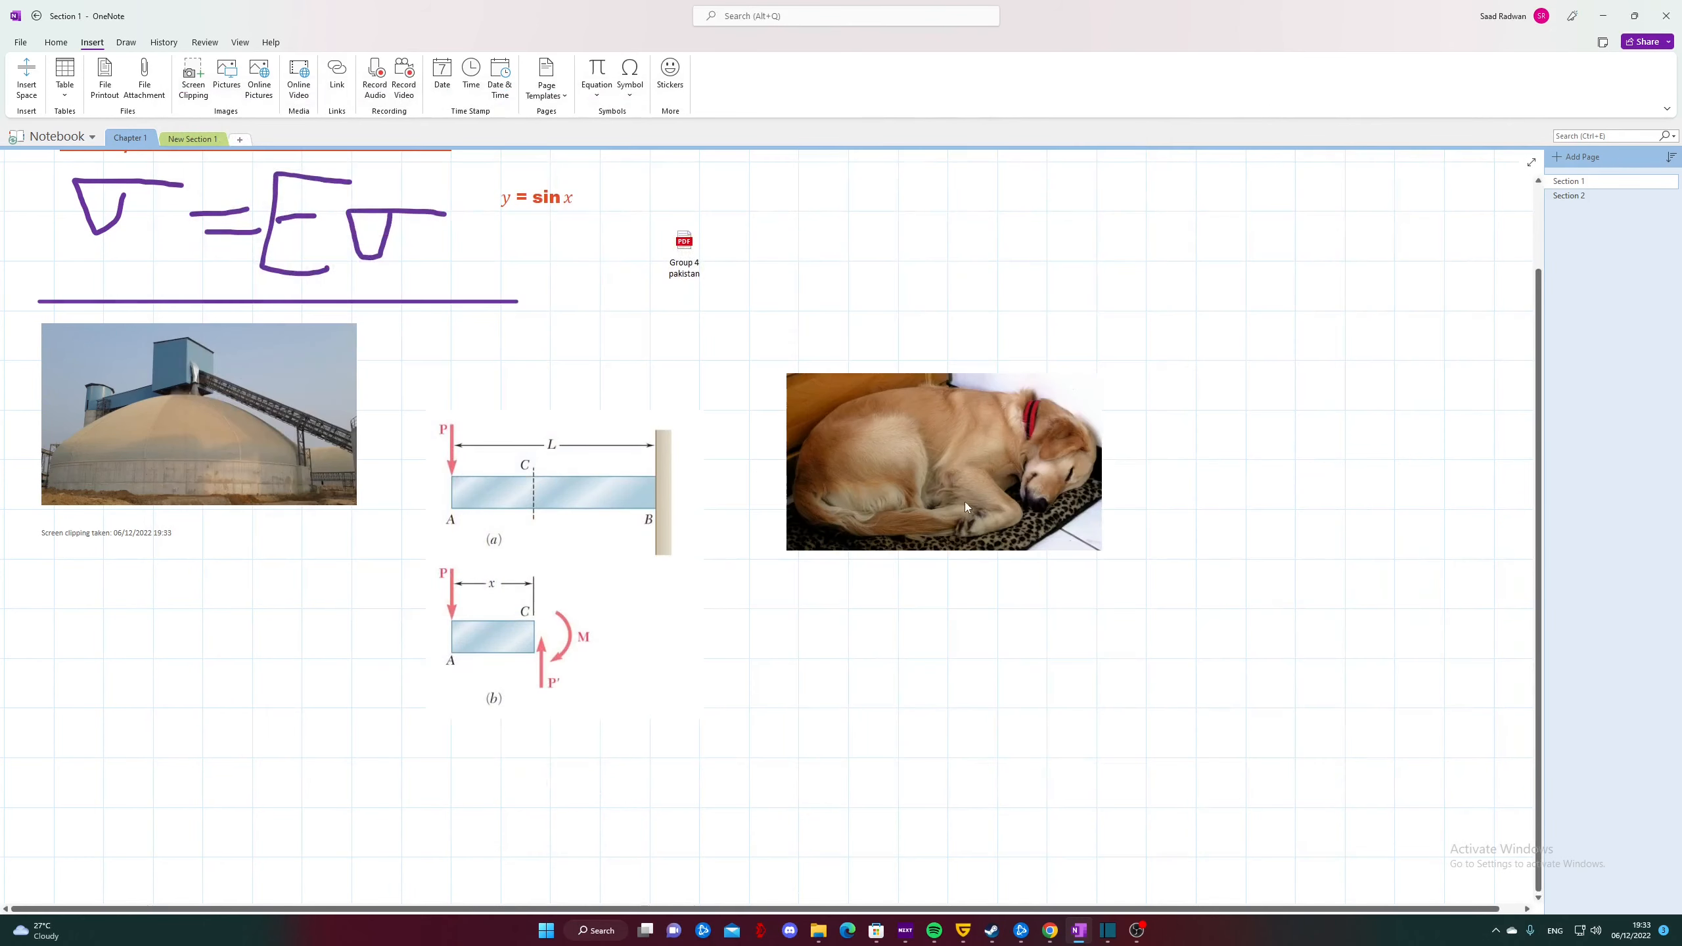
{"action": "left_click_drag", "start_coordinate": [923, 439], "coordinate": [910, 254]}
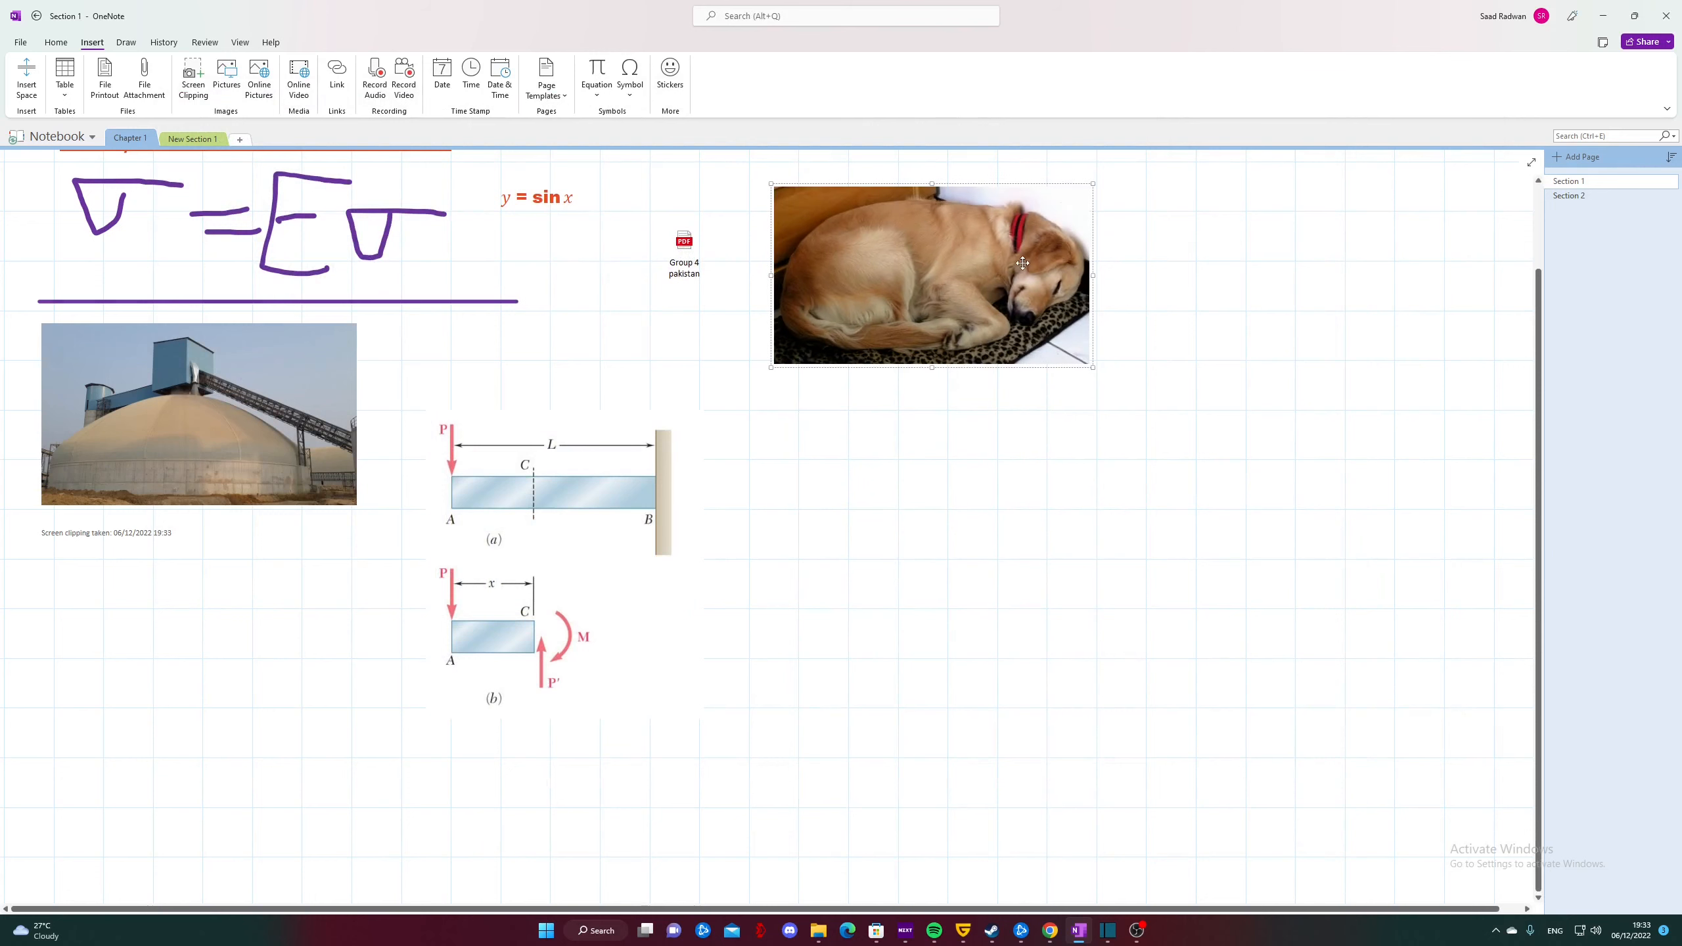
Step: Open the online video dialog to view its address field, and close it without adding a video
{"action": "left_click", "coordinate": [299, 69]}
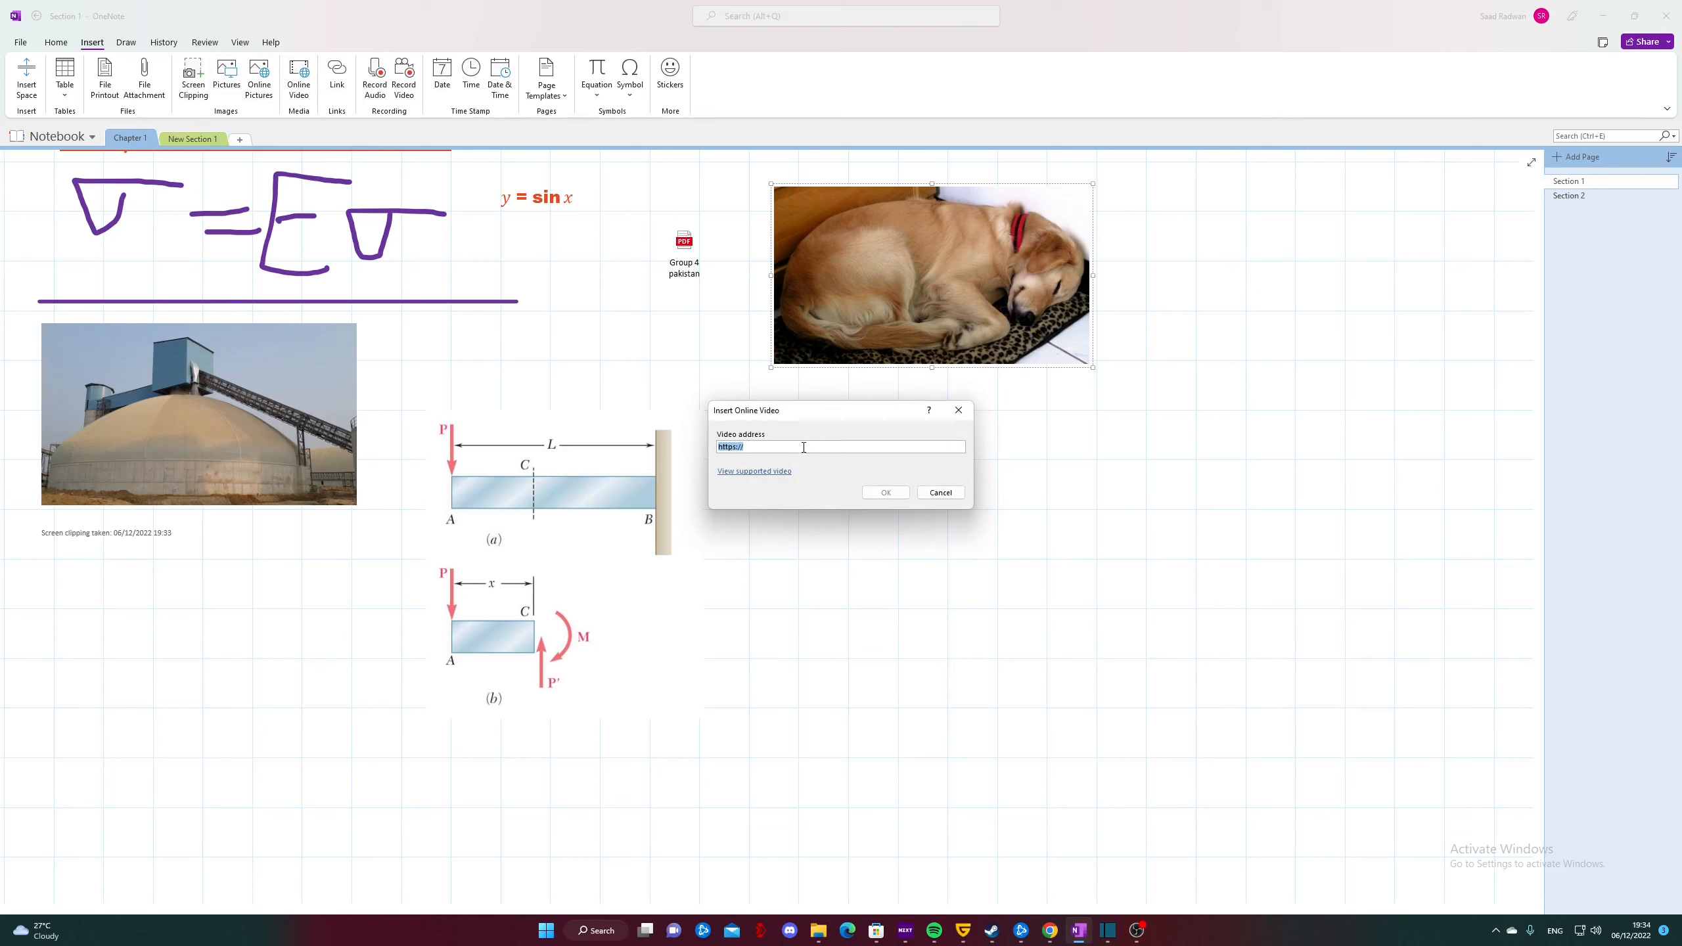
{"action": "left_click", "coordinate": [957, 408]}
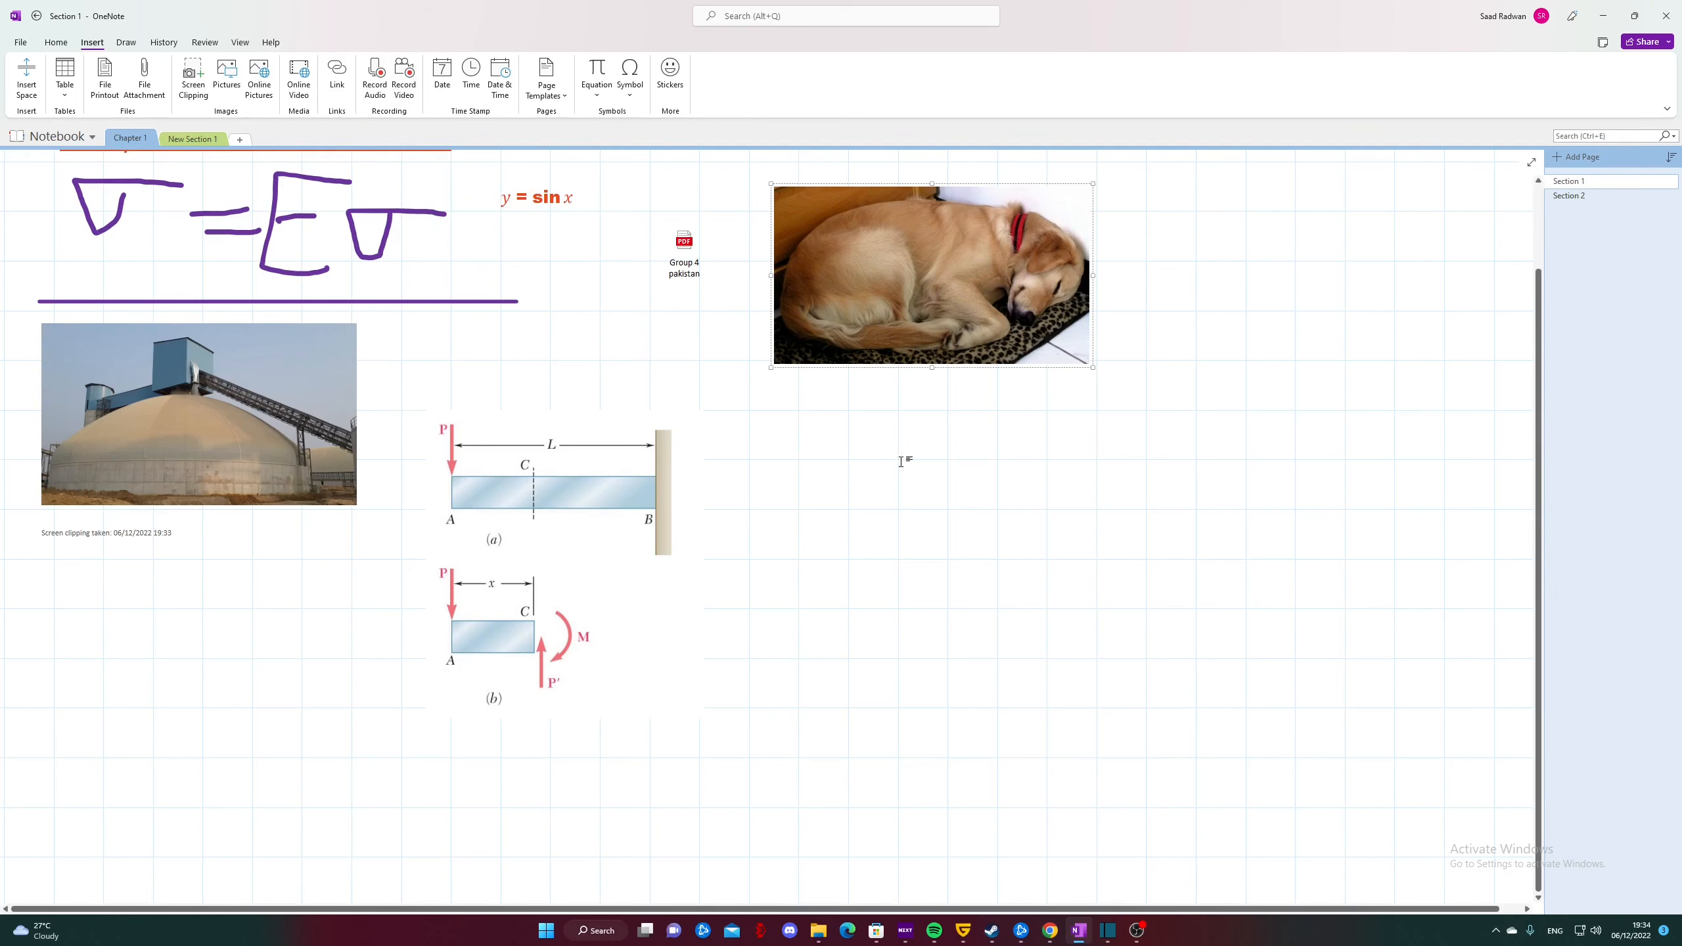
{"action": "left_click", "coordinate": [596, 92]}
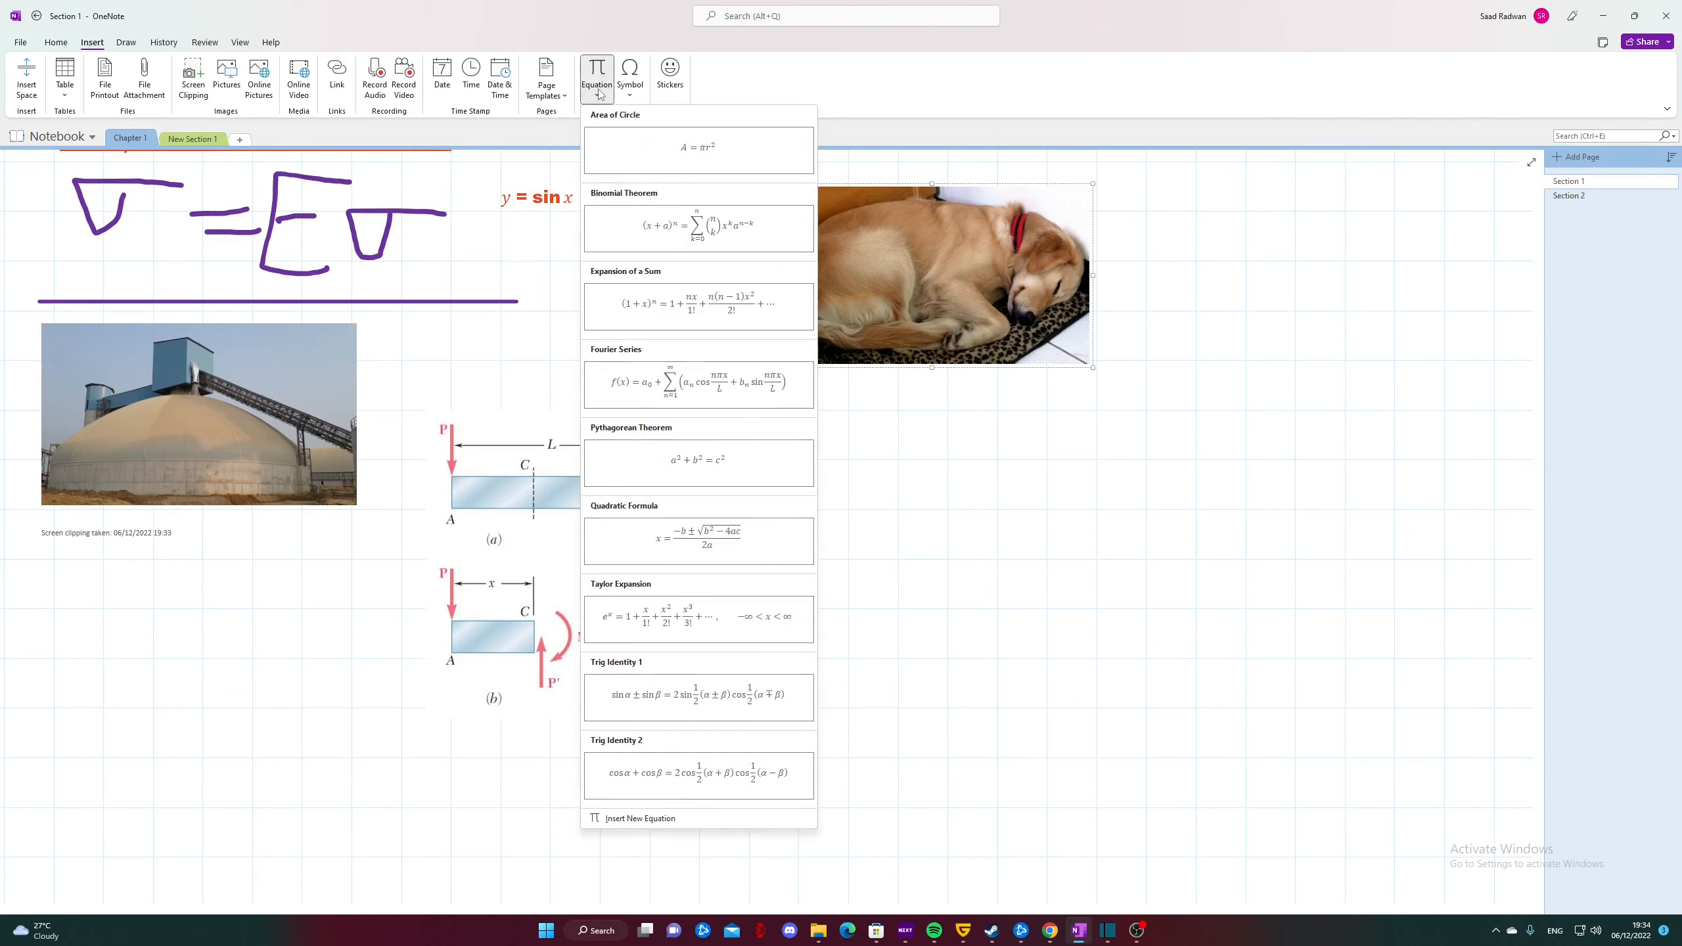
{"action": "left_click", "coordinate": [786, 553]}
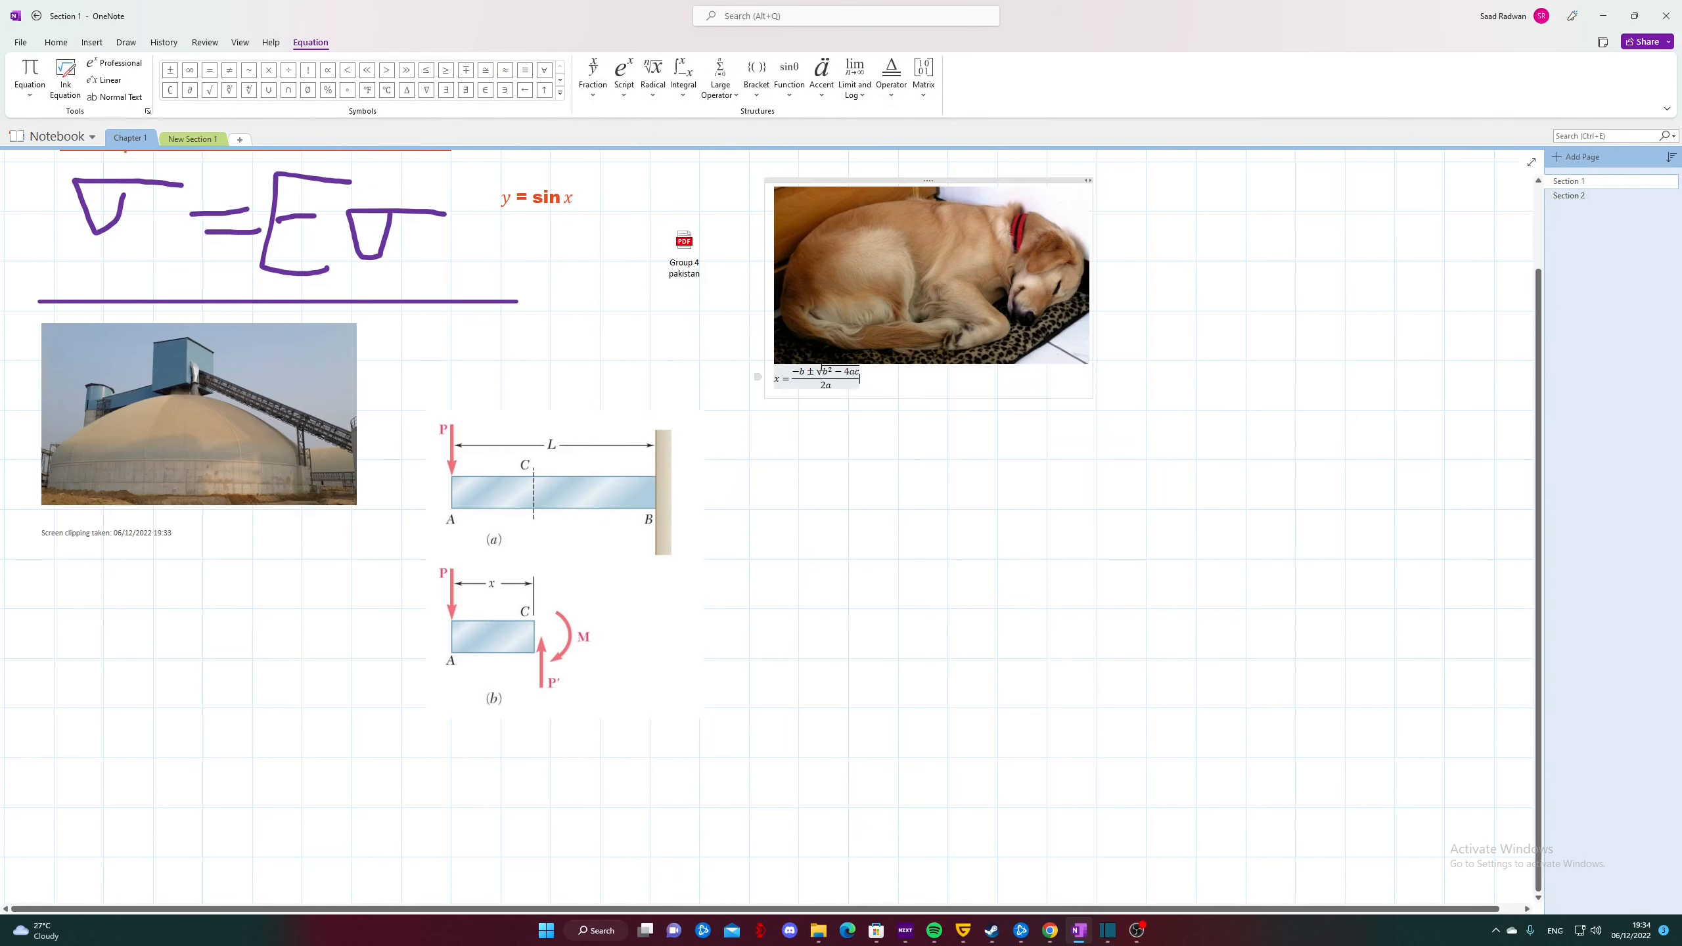
{"action": "left_click", "coordinate": [817, 371]}
{"action": "left_click", "coordinate": [56, 42]}
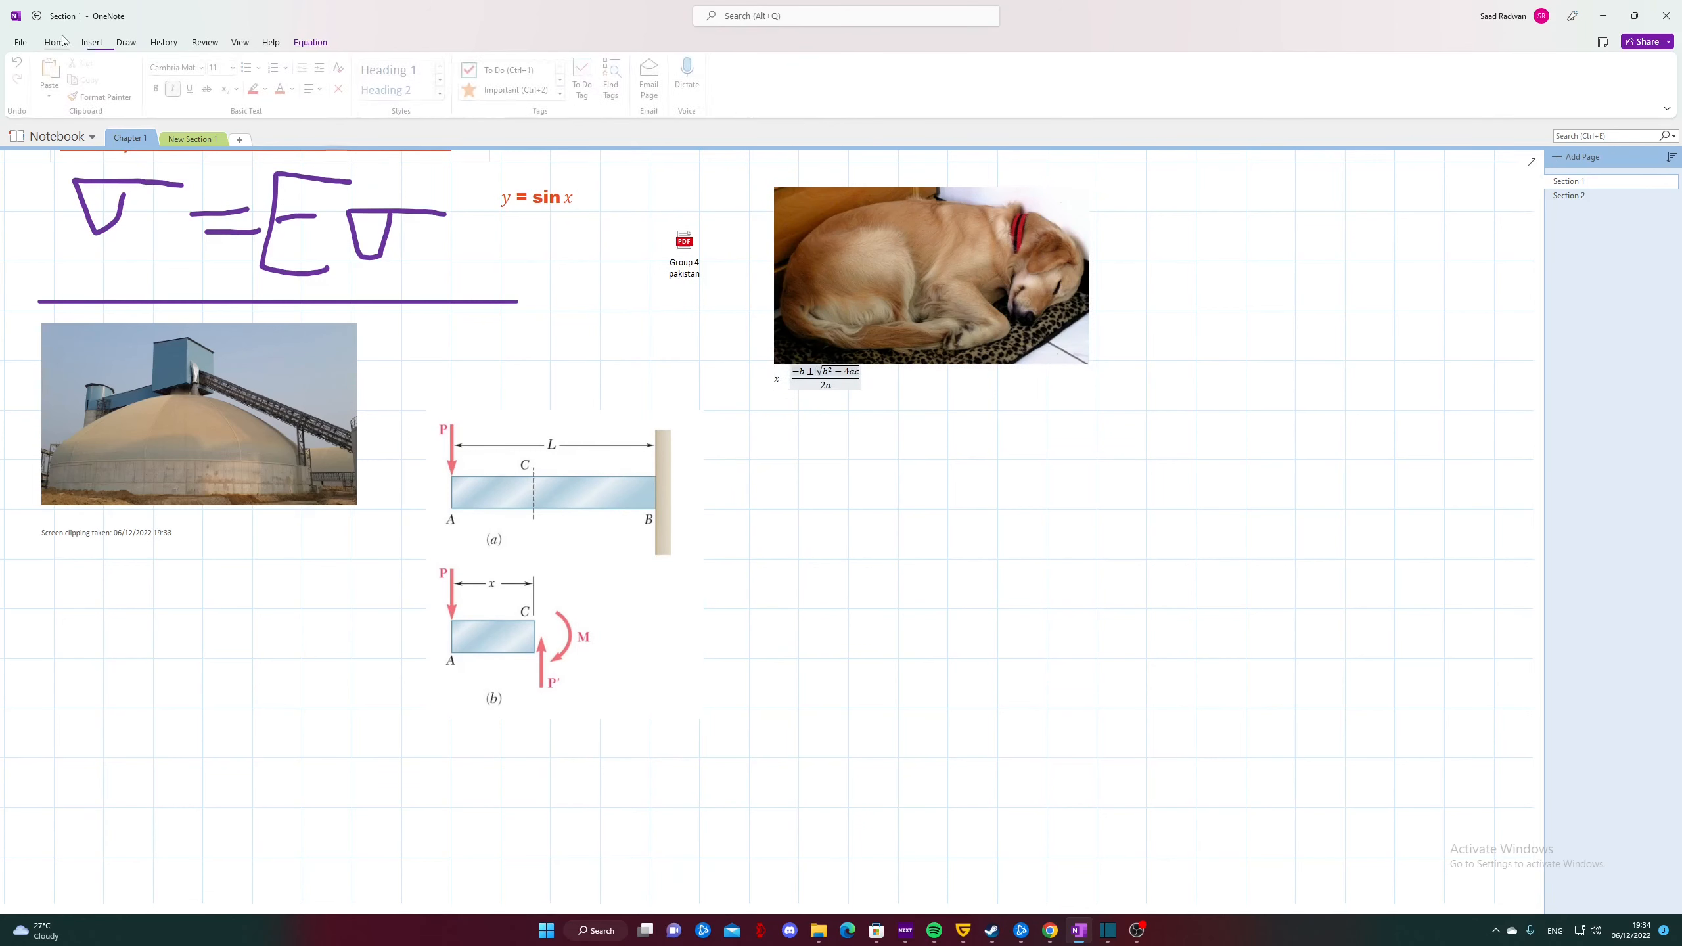
{"action": "left_click", "coordinate": [17, 62]}
Step: Insert the built-in quadratic formula in the empty area right of the beam diagrams and move it up beneath the dog picture
{"action": "left_click", "coordinate": [811, 636]}
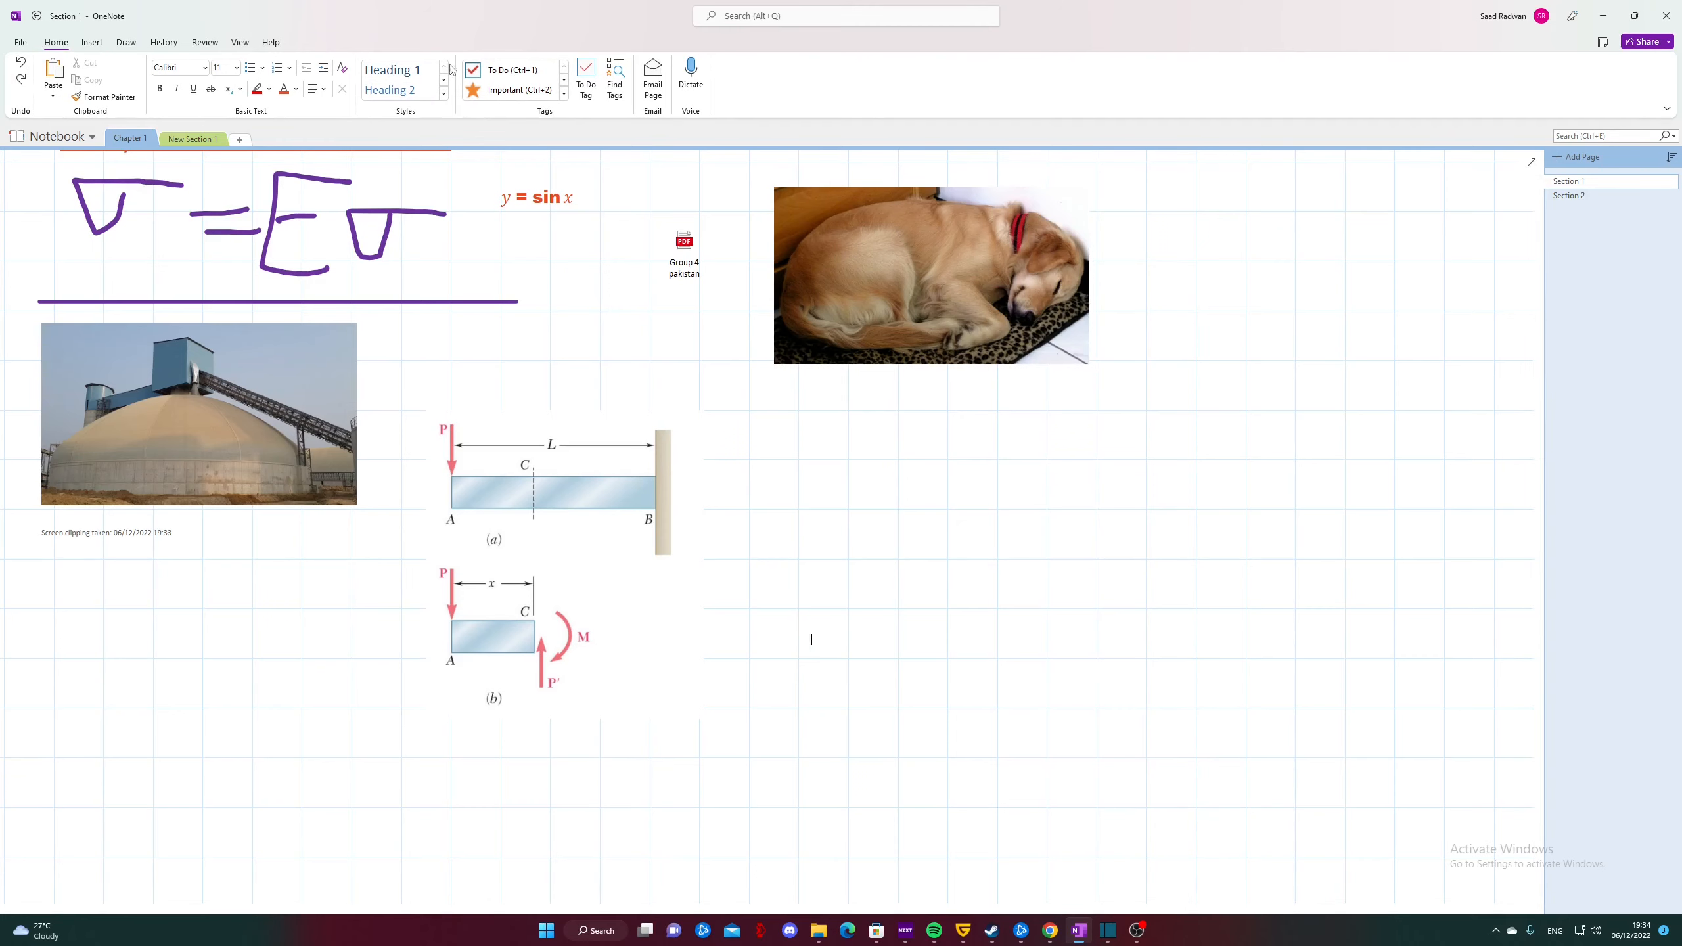
{"action": "left_click", "coordinate": [91, 42]}
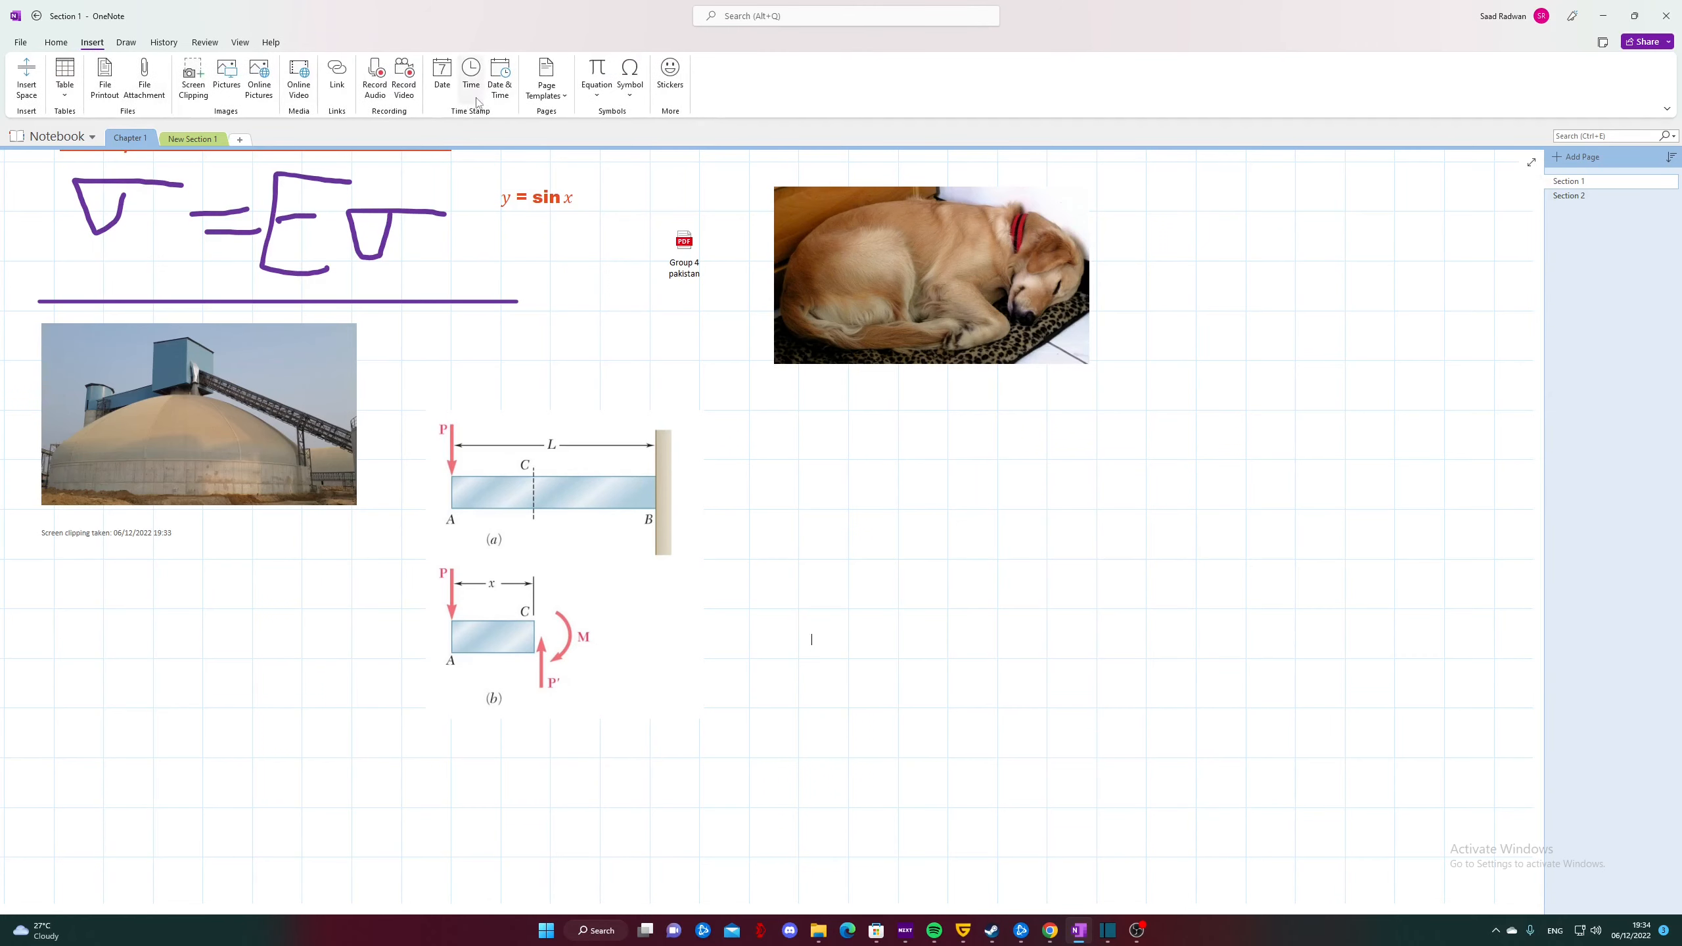
{"action": "left_click", "coordinate": [596, 94]}
{"action": "left_click", "coordinate": [714, 554]}
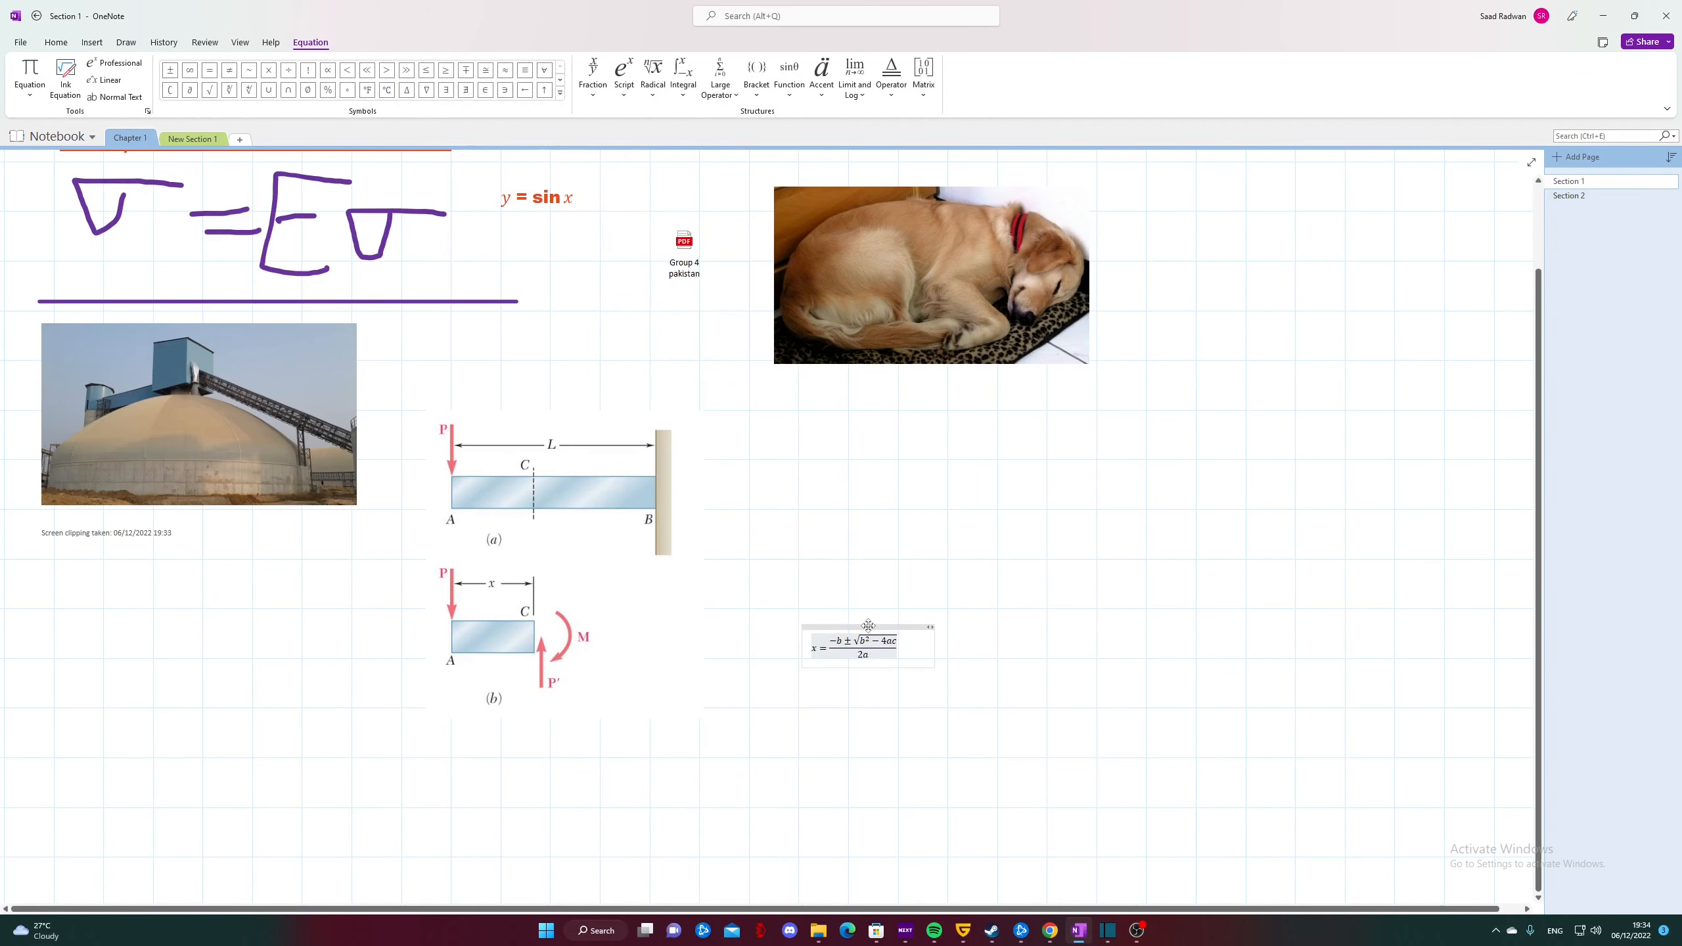
{"action": "left_click_drag", "start_coordinate": [869, 625], "coordinate": [847, 461]}
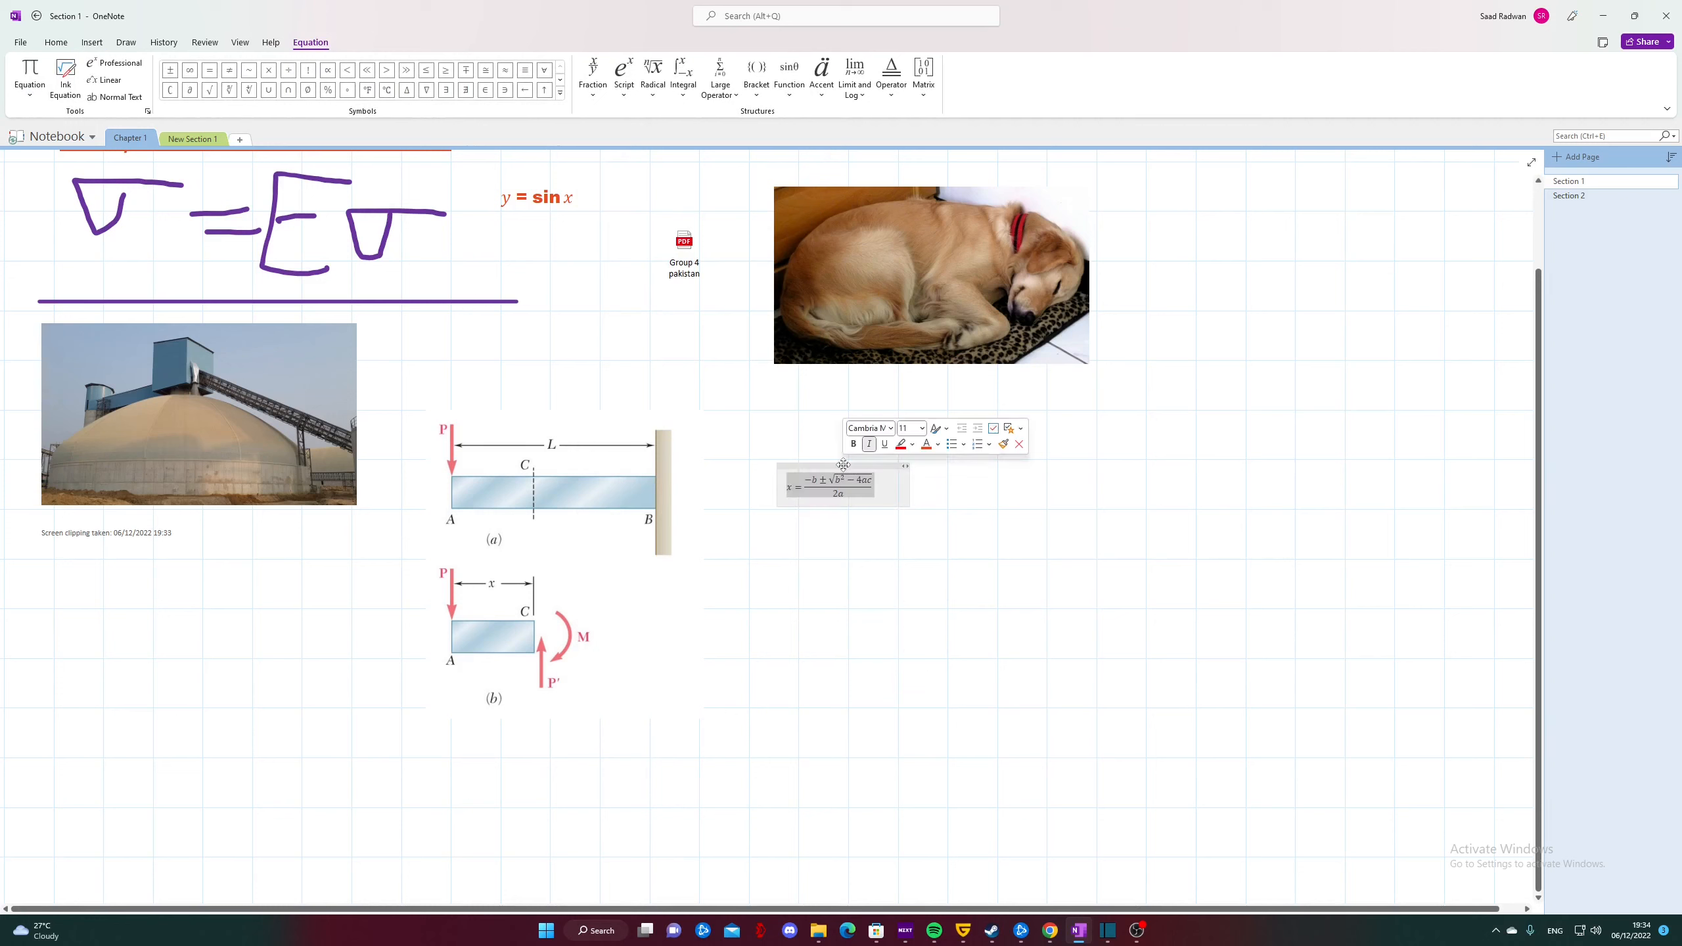
Step: Set the quadratic formula's font size to 20 and move the formula slightly up and left
{"action": "left_click", "coordinate": [921, 428]}
{"action": "left_click", "coordinate": [910, 612]}
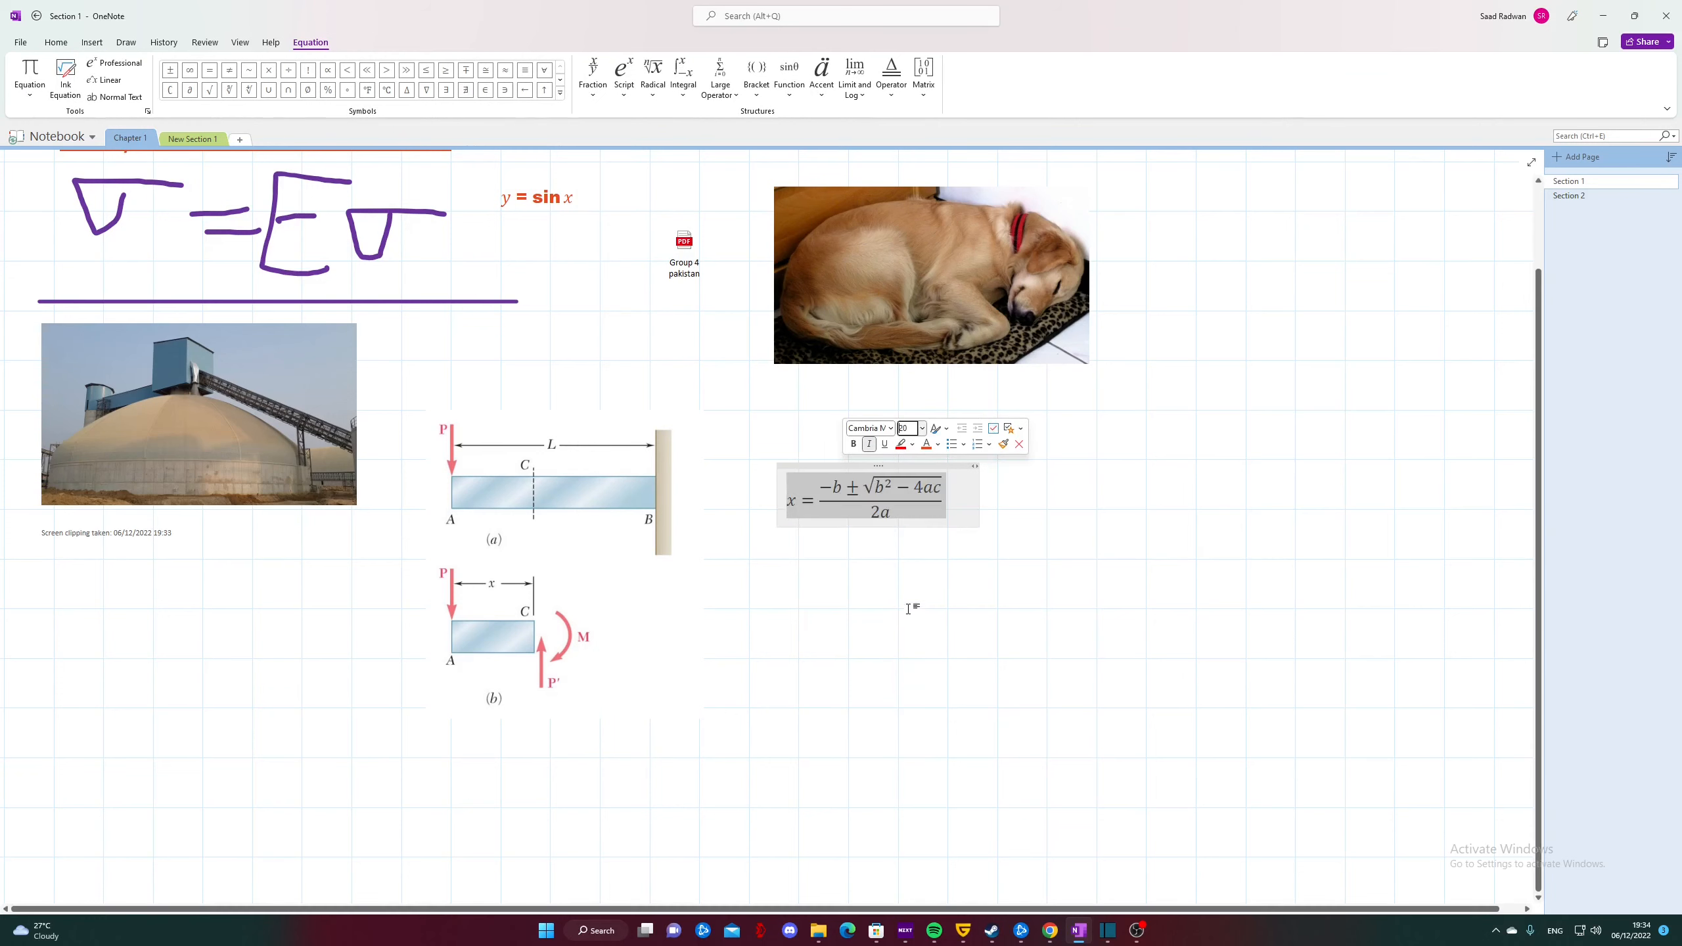
{"action": "left_click", "coordinate": [892, 428]}
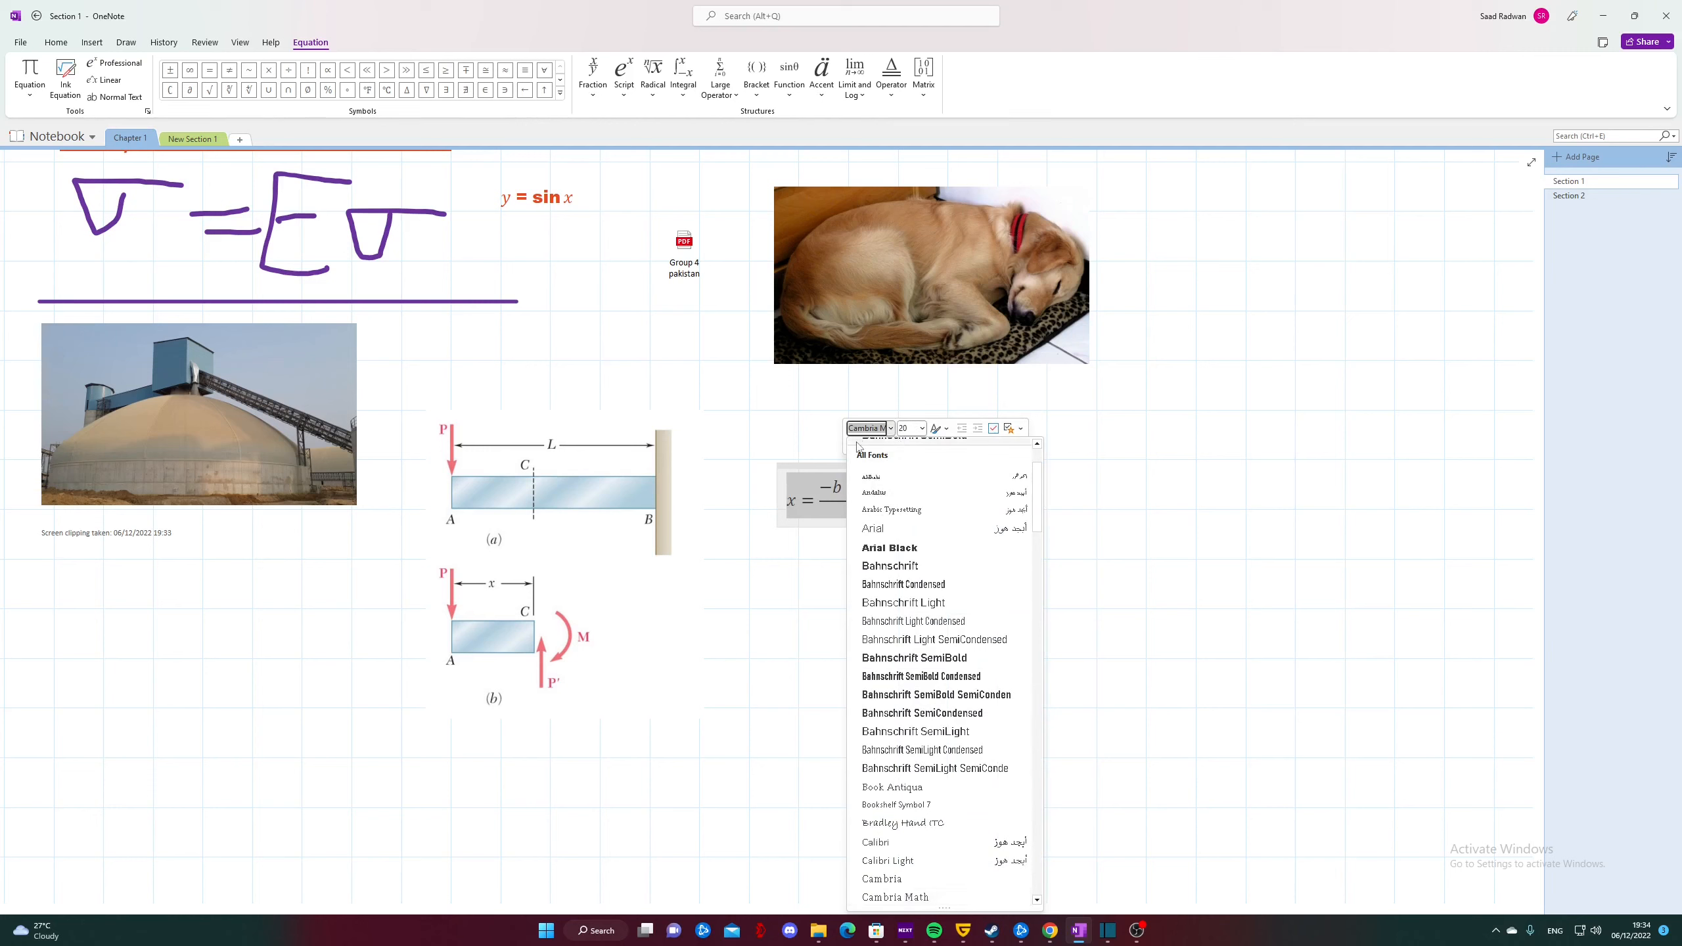
{"action": "left_click", "coordinate": [889, 487]}
{"action": "left_click_drag", "start_coordinate": [896, 464], "coordinate": [883, 426]}
Step: Insert a summation symbol (∑) in the blank area and move it directly below the quadratic formula
{"action": "left_click", "coordinate": [1110, 478]}
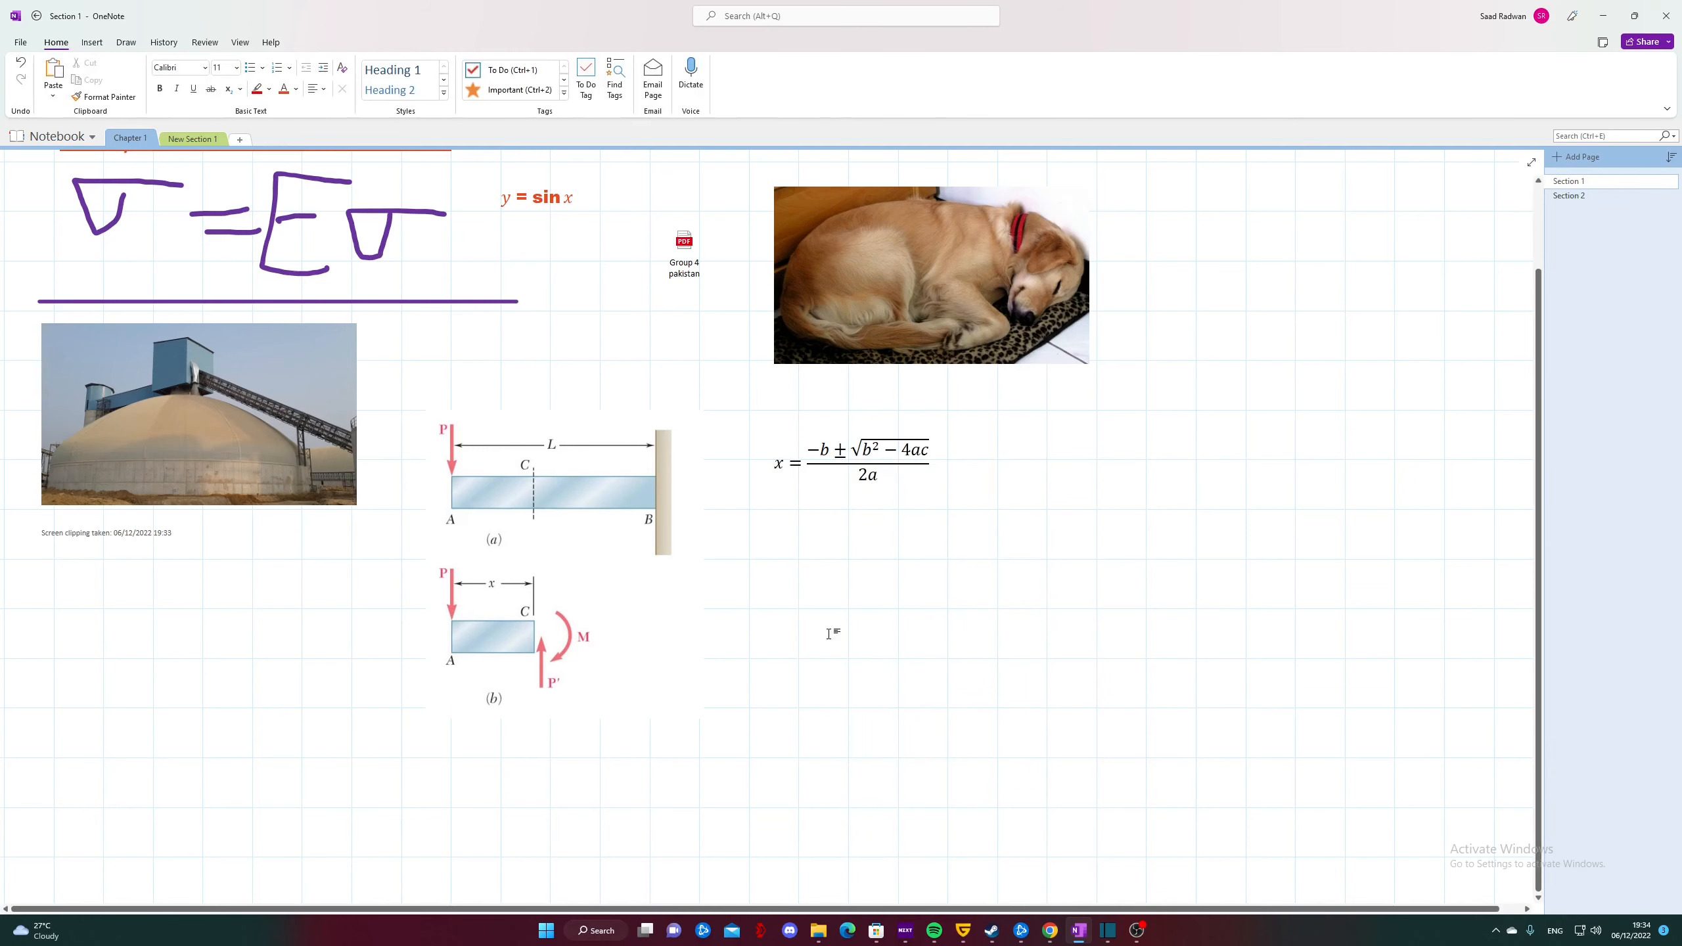
{"action": "left_click", "coordinate": [92, 43]}
{"action": "left_click", "coordinate": [630, 76]}
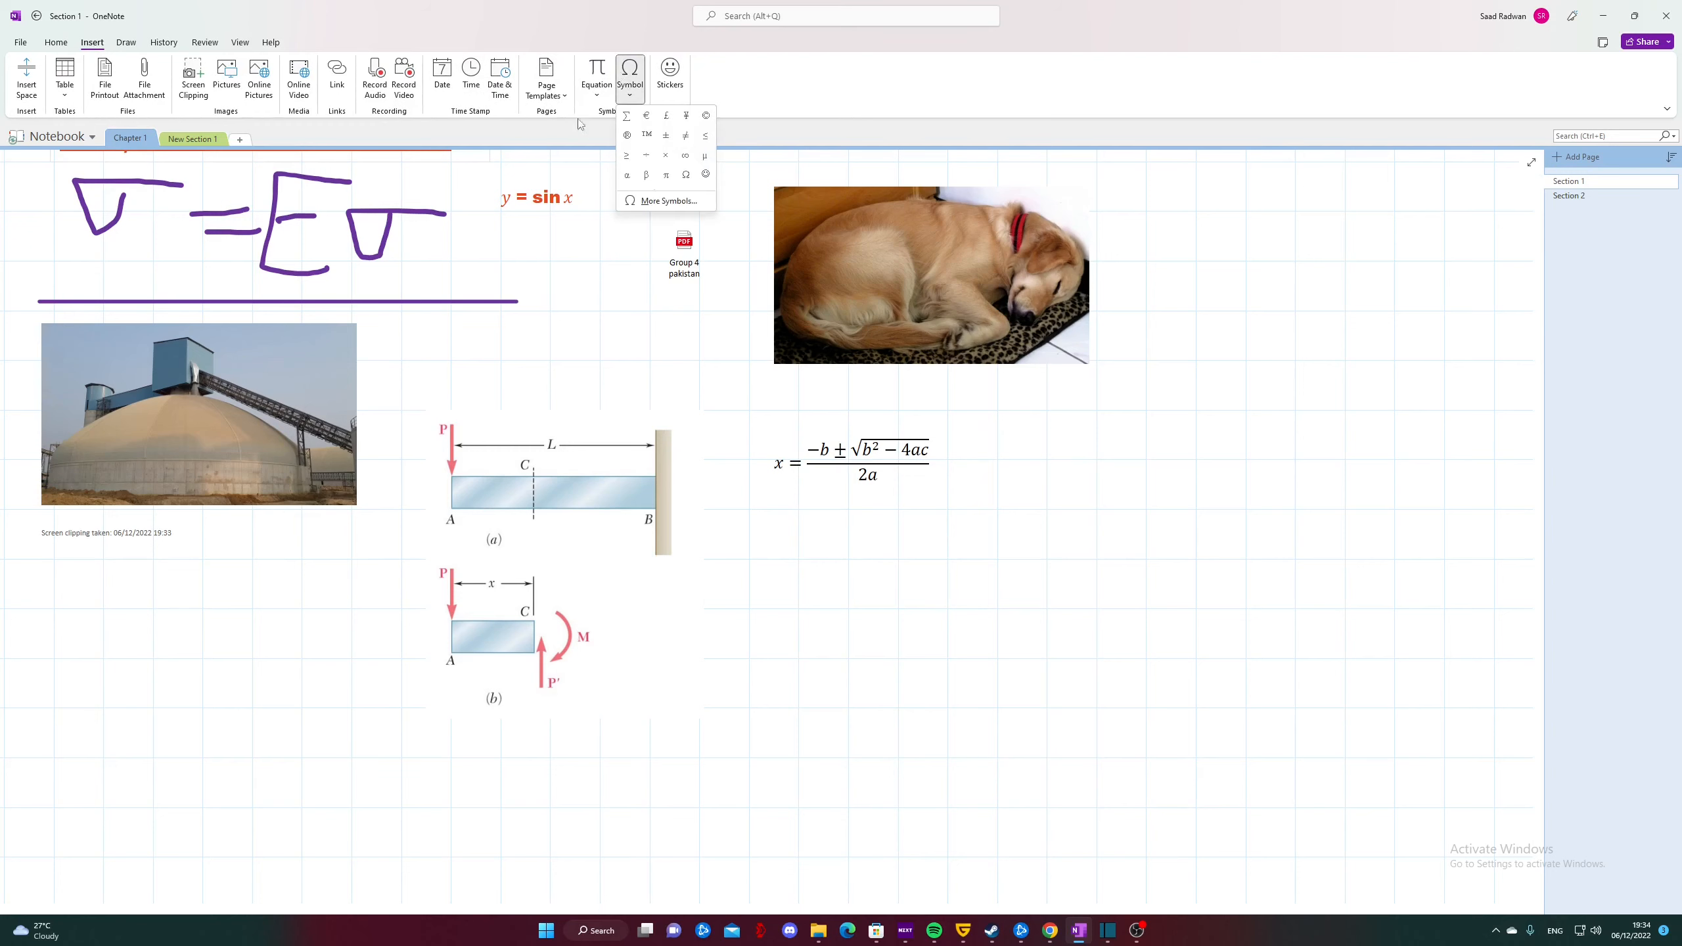
{"action": "left_click", "coordinate": [626, 116]}
{"action": "left_click_drag", "start_coordinate": [1145, 466], "coordinate": [806, 508]}
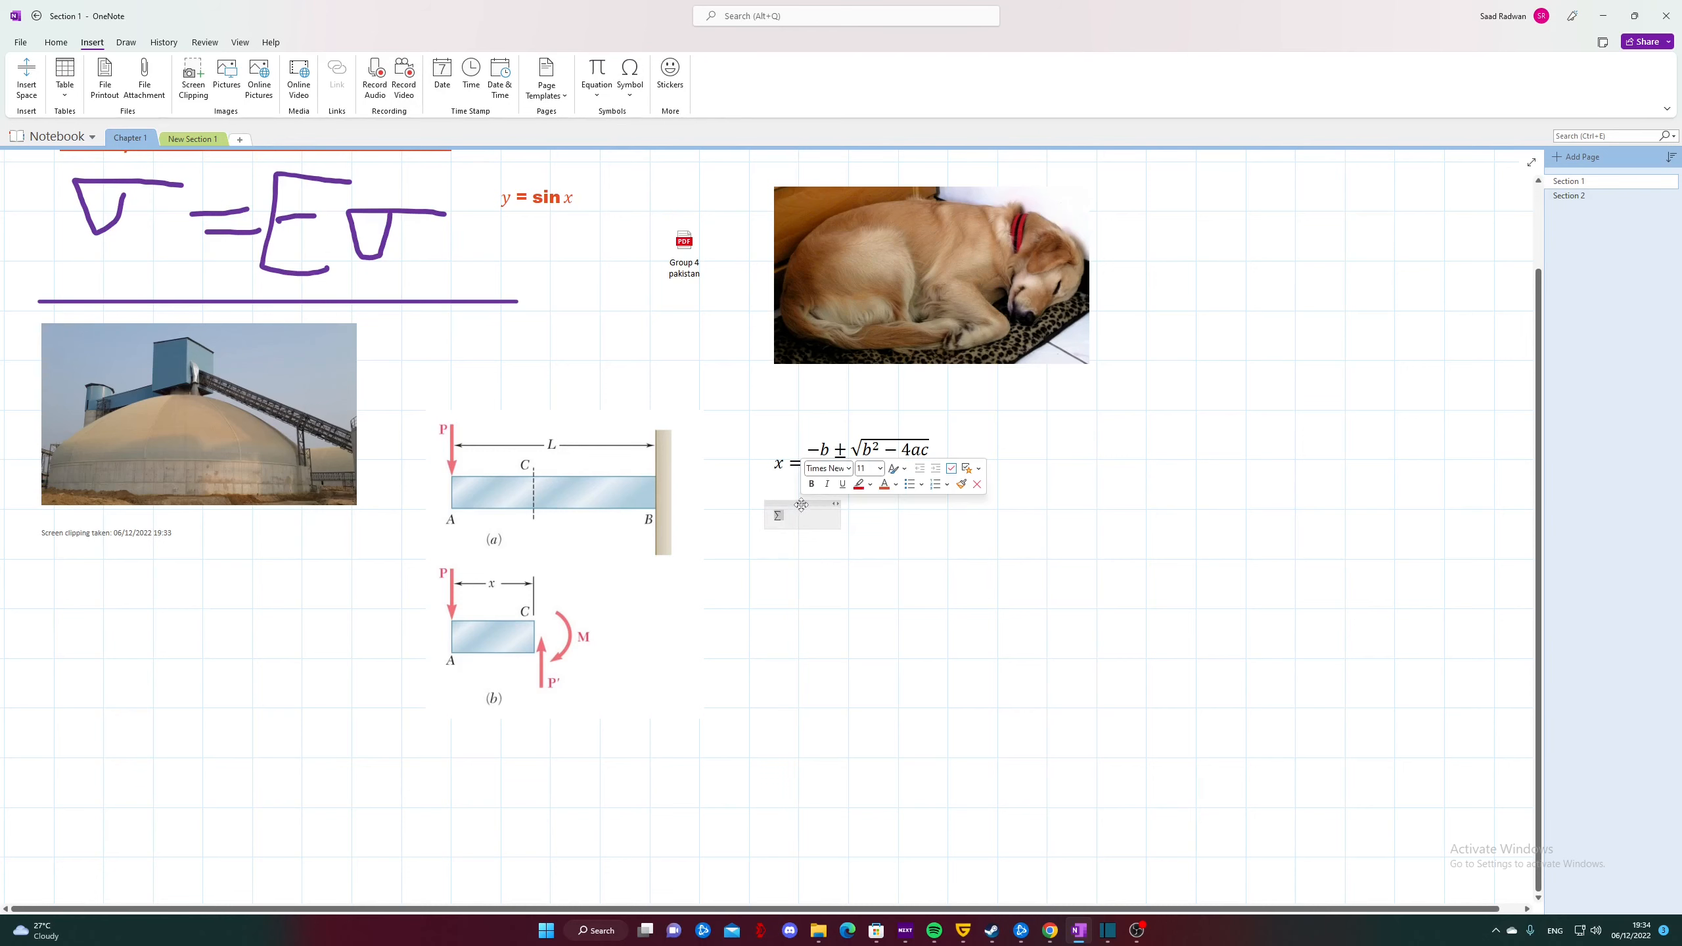
Step: Enlarge the summation symbol to font size 18 and deselect it
{"action": "left_click", "coordinate": [879, 468]}
{"action": "left_click", "coordinate": [868, 621]}
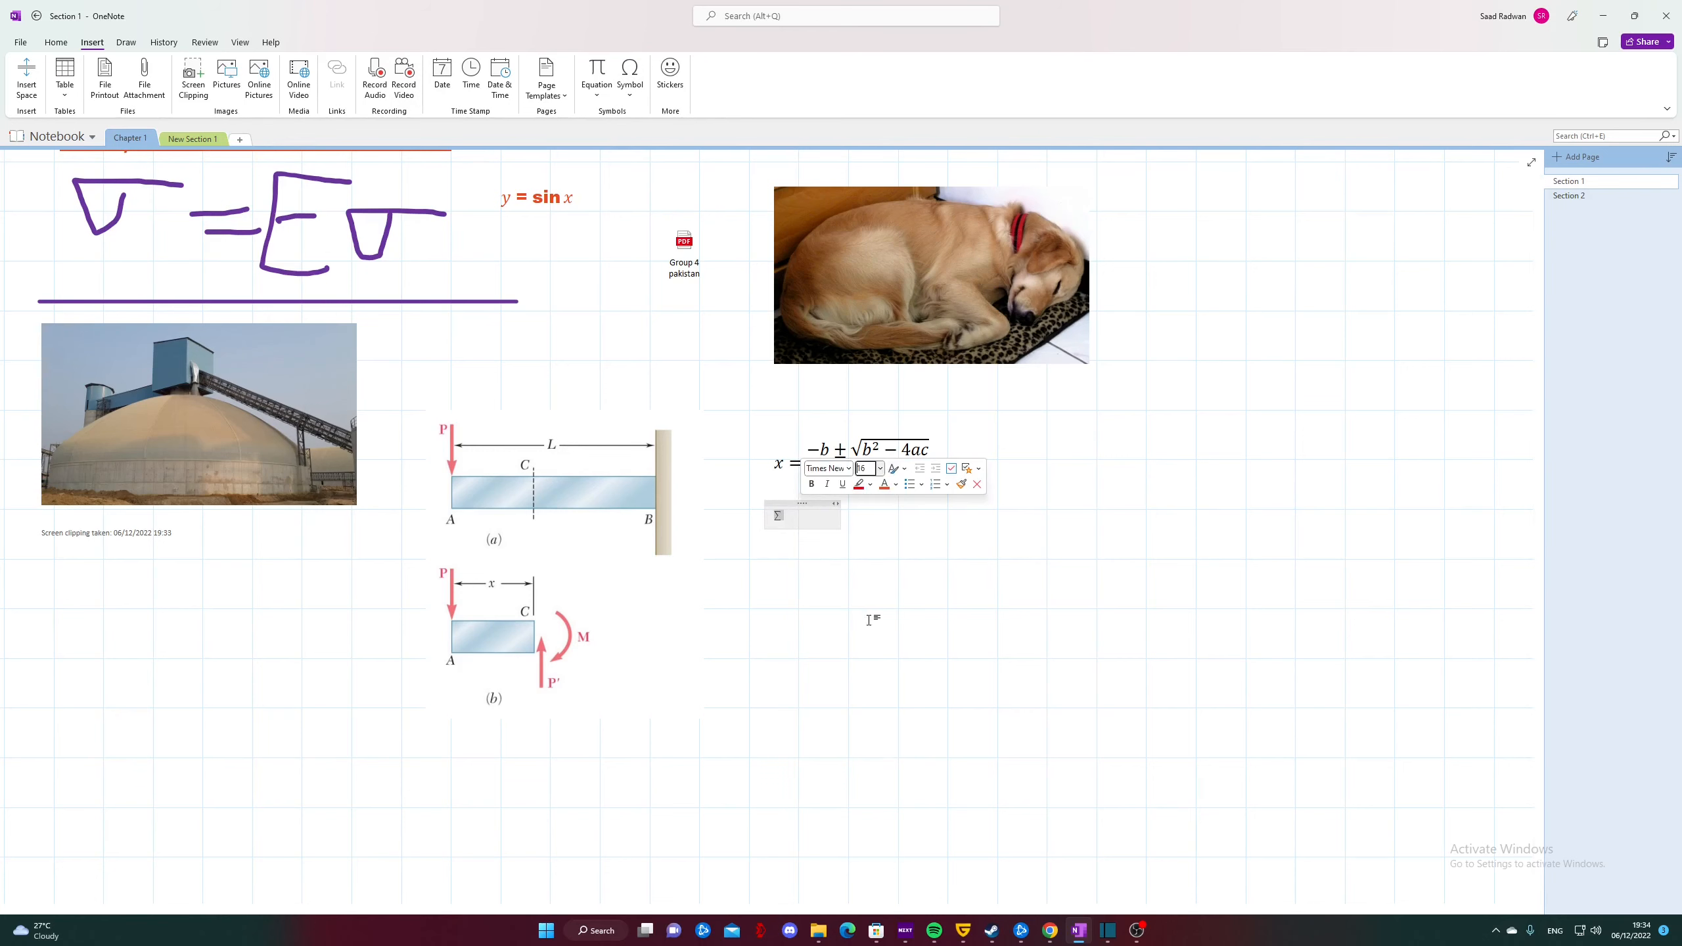
{"action": "left_click", "coordinate": [879, 468]}
{"action": "left_click", "coordinate": [875, 631]}
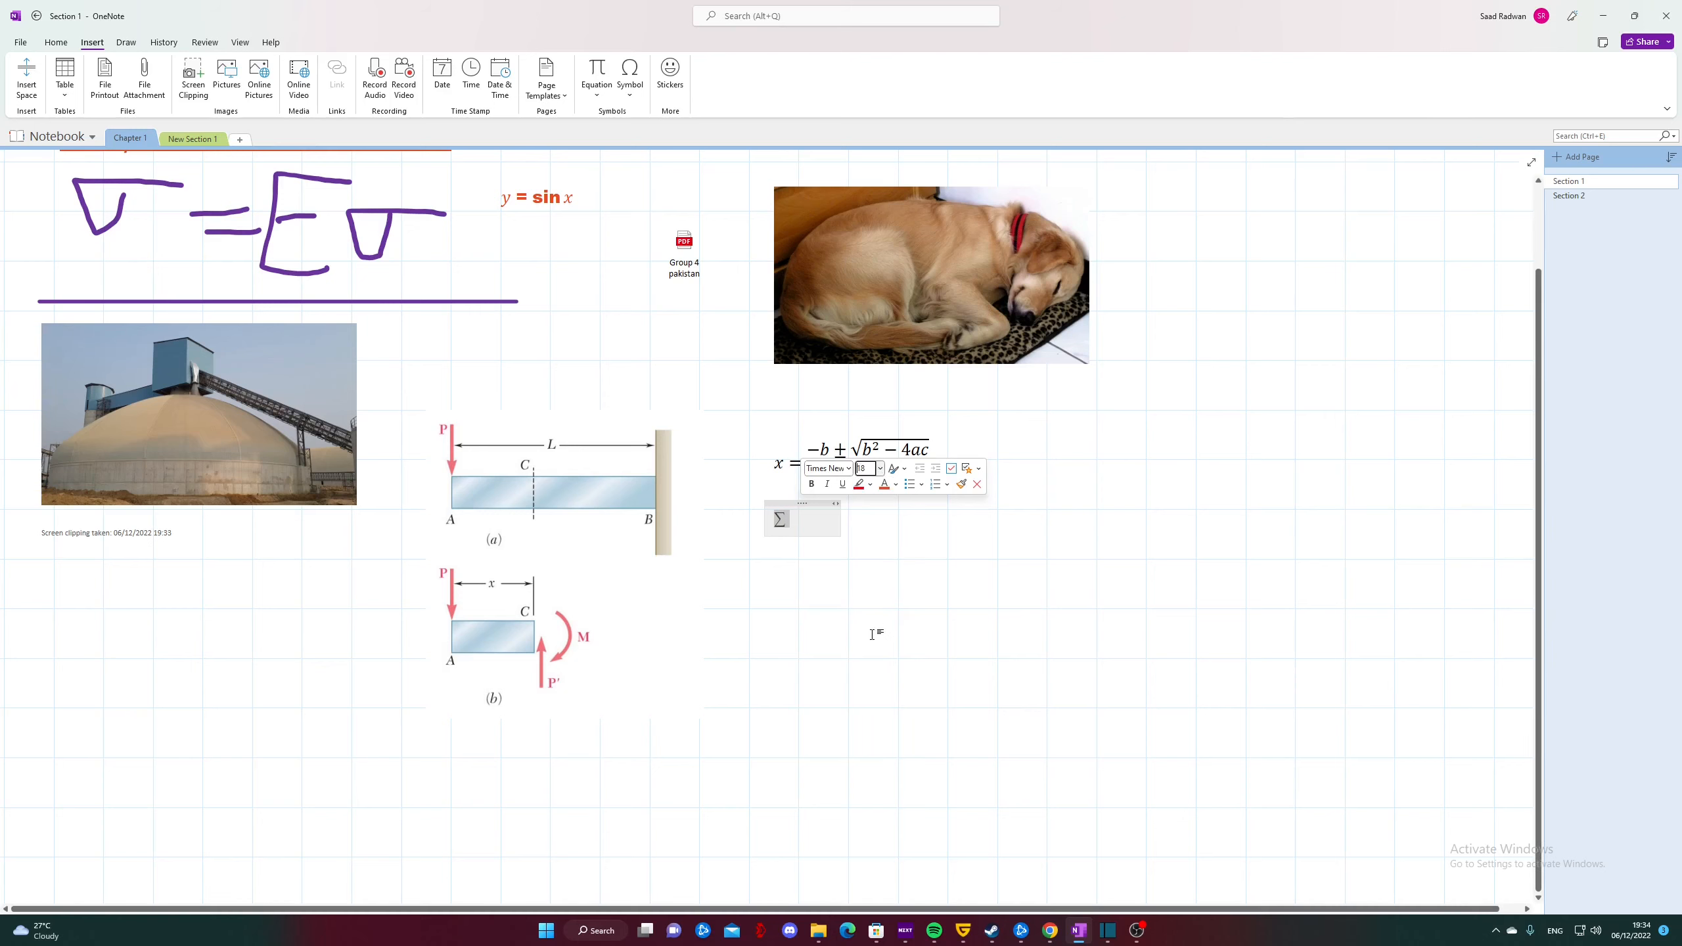
{"action": "left_click", "coordinate": [873, 564]}
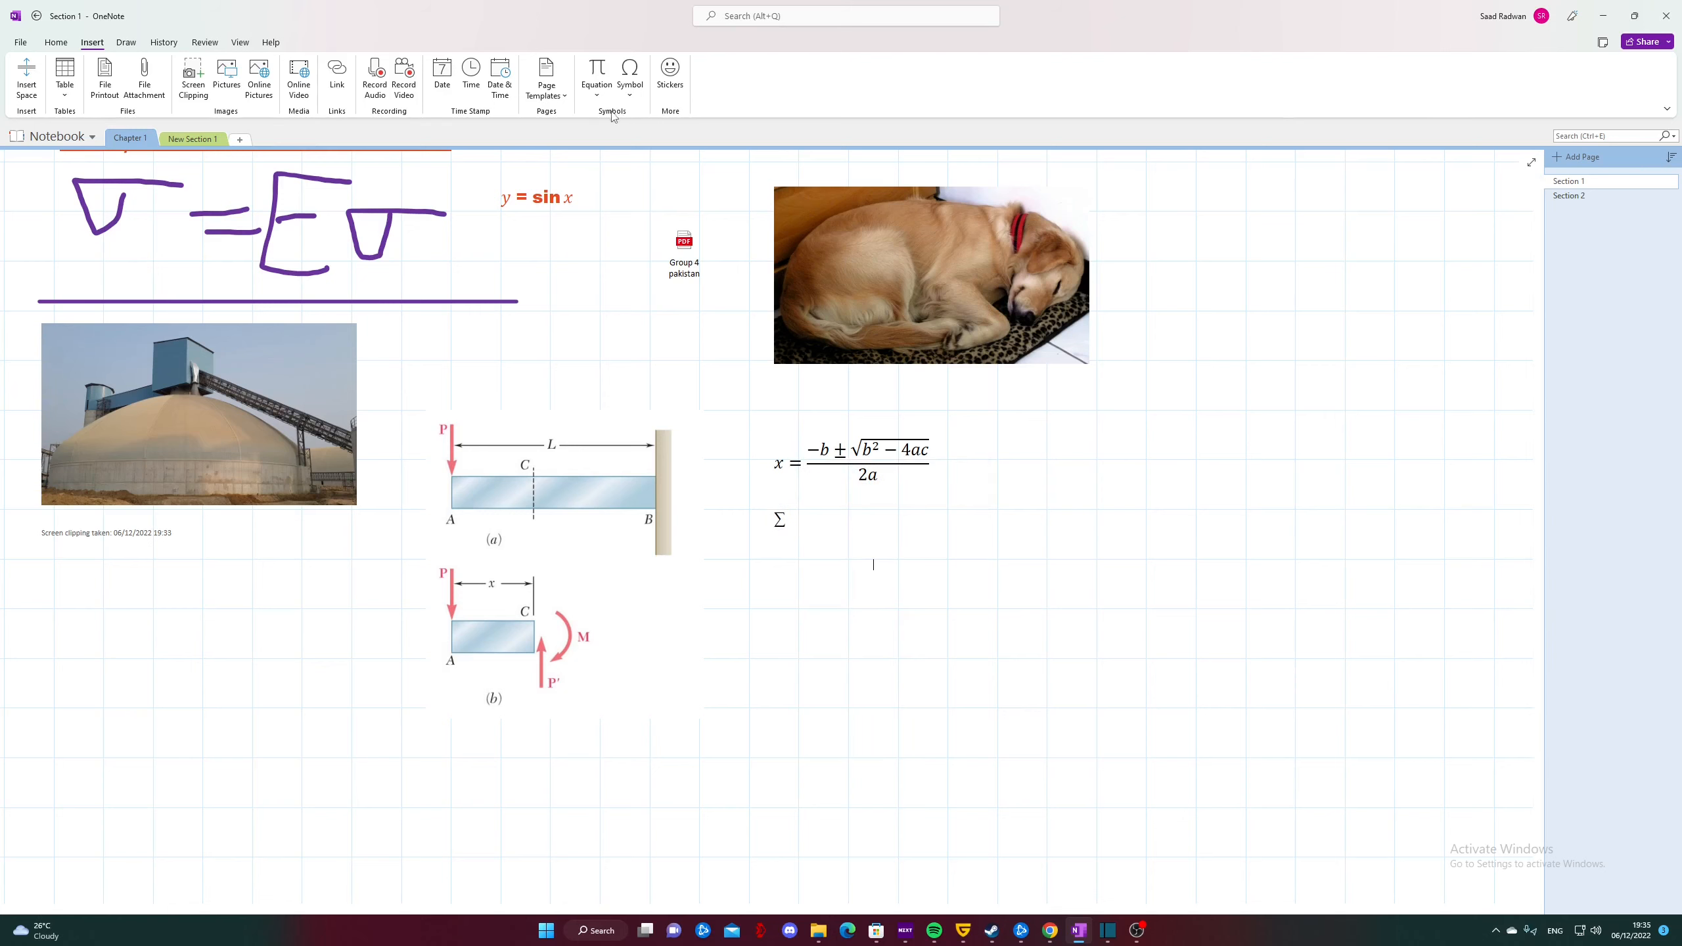